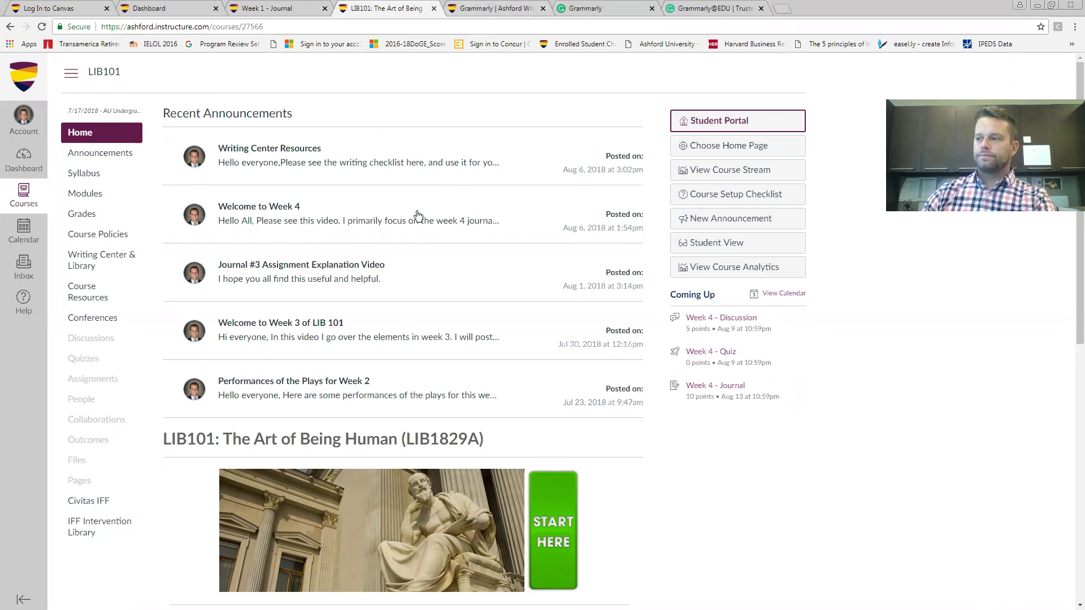
Open the LIB101 course's Writing Center & Library page, find its Grammarly resource, and switch to the blank Grammarly document
left_click(86, 270)
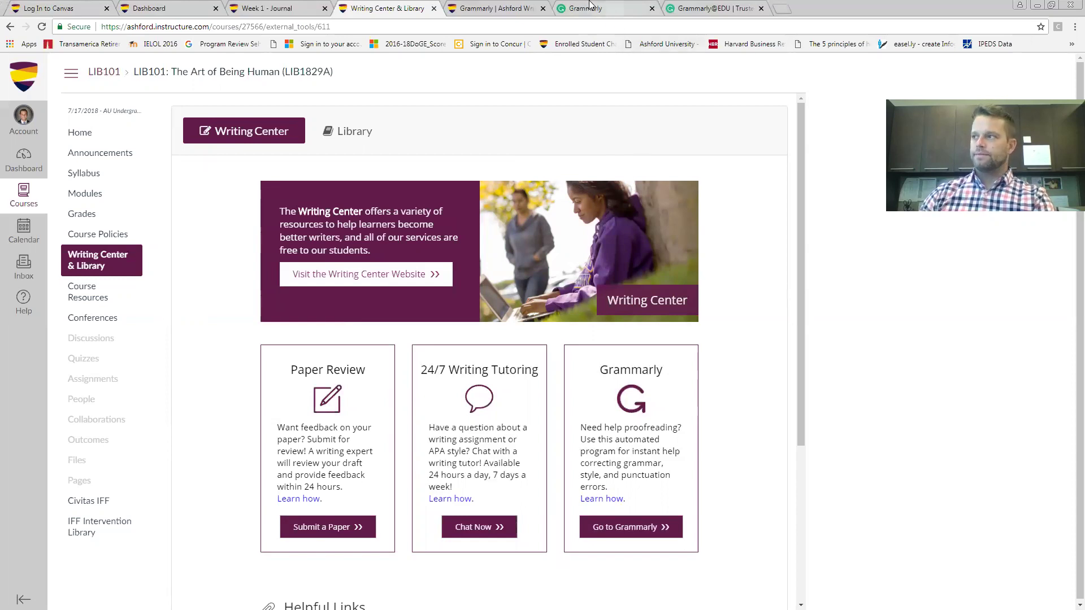
left_click(619, 525)
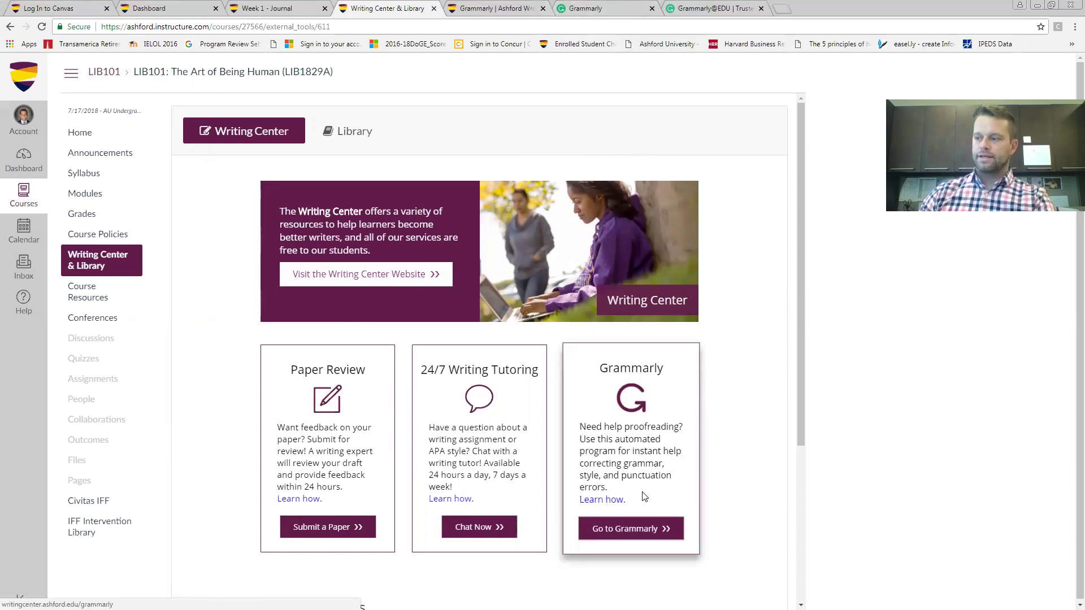
left_click(600, 9)
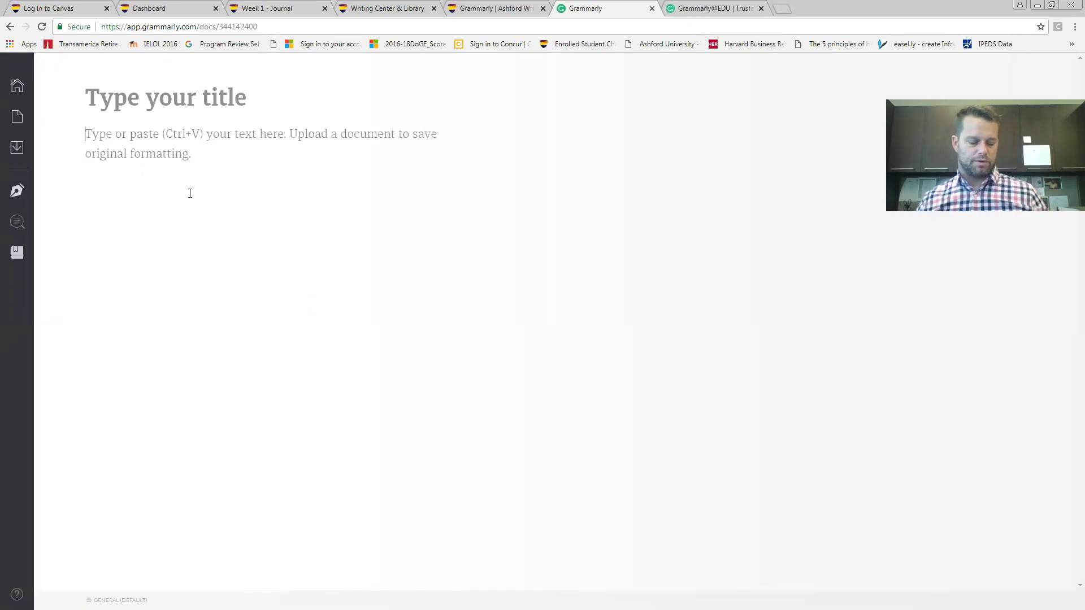
Paste the copied letter into the document body and delete its opening salutation "Euripides,"
left_click(145, 150)
key("ctrl+v")
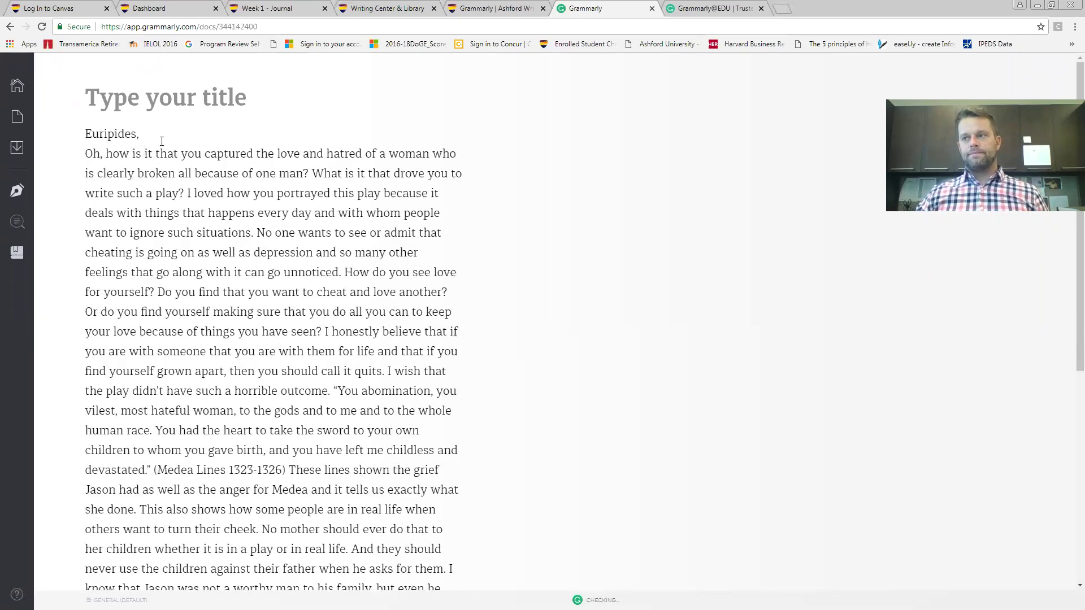
left_click_drag(156, 136, 85, 134)
key("BackSpace")
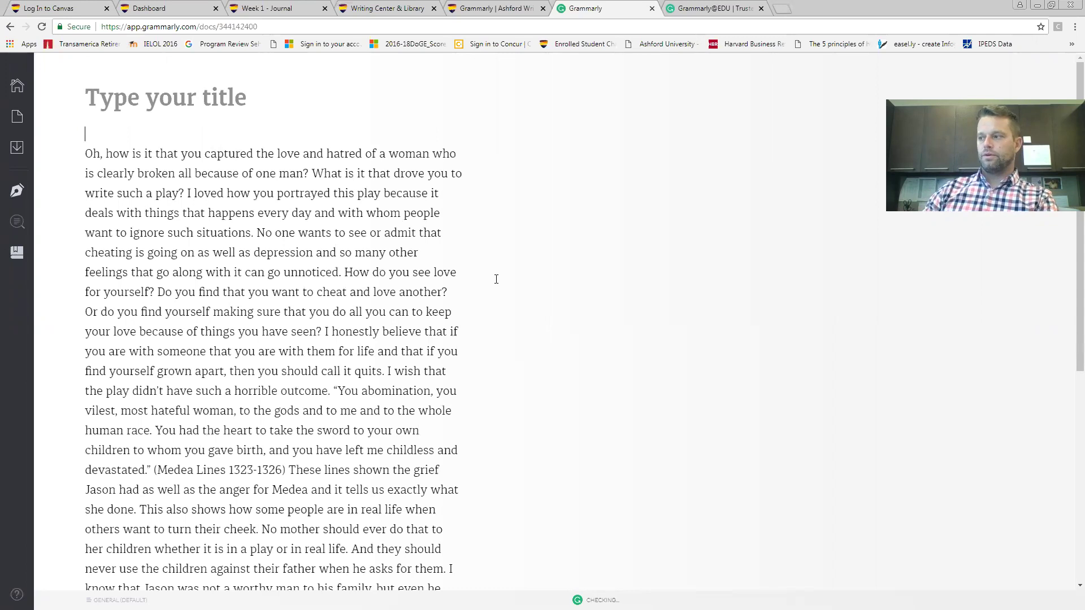
Look over the flagged issues, read the explanation for "clearly", and dismiss that suggestion
scroll(503, 262, "down", 3)
scroll(506, 322, "up", 3)
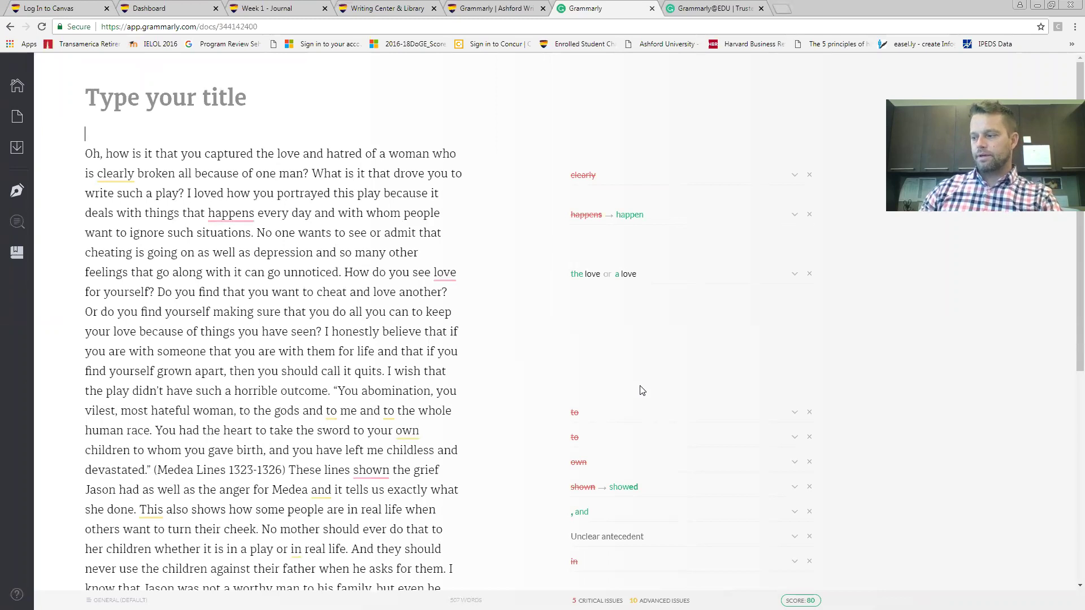
scroll(642, 390, "down", 2)
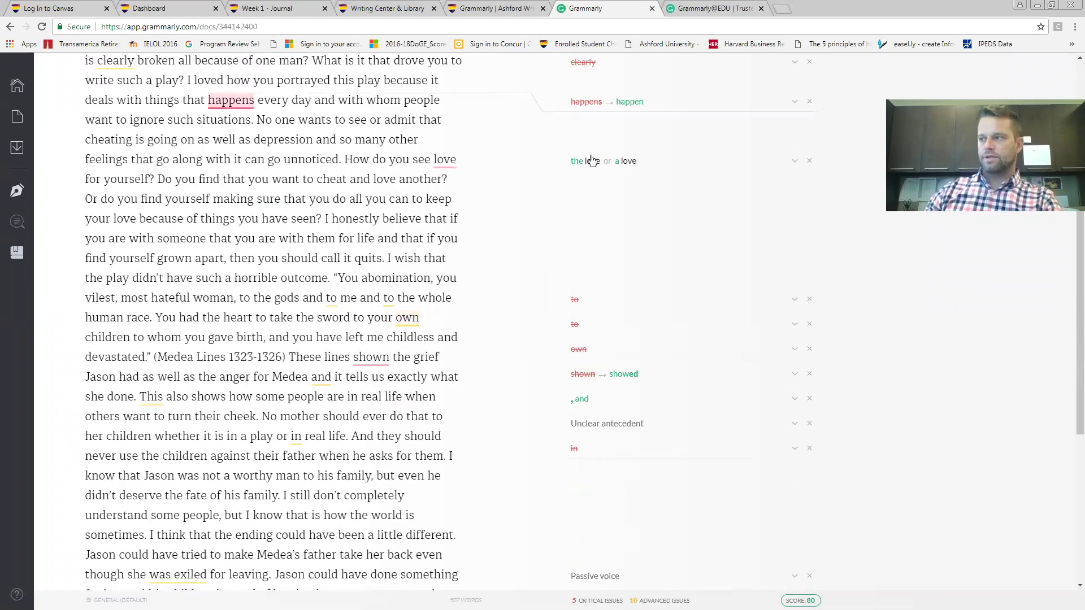
scroll(596, 138, "up", 2)
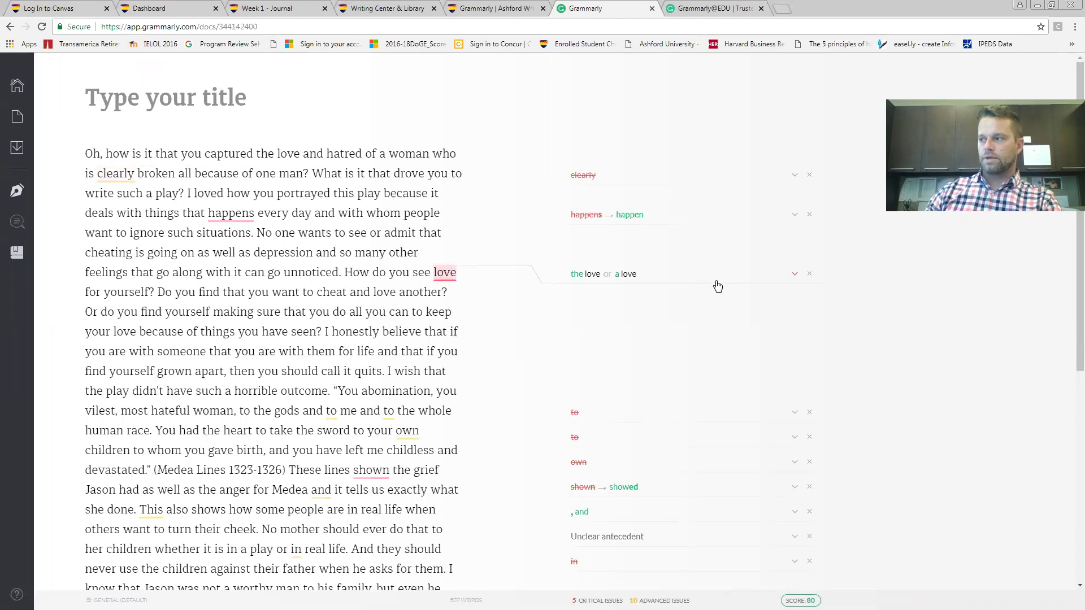
left_click(795, 177)
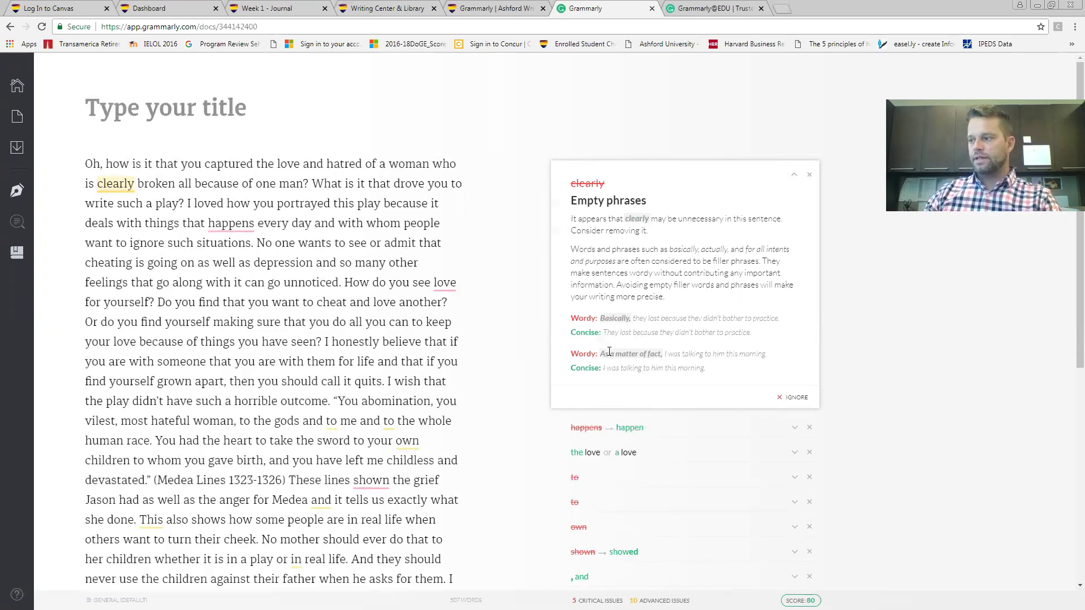
scroll(609, 364, "down", 1)
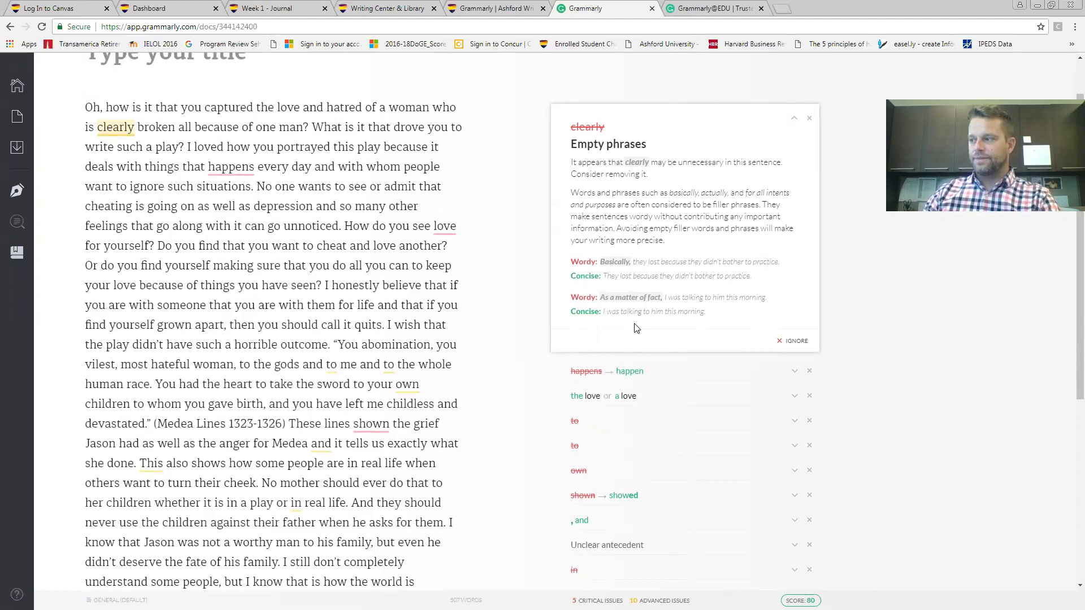
left_click(809, 118)
scroll(130, 161, "up", 1)
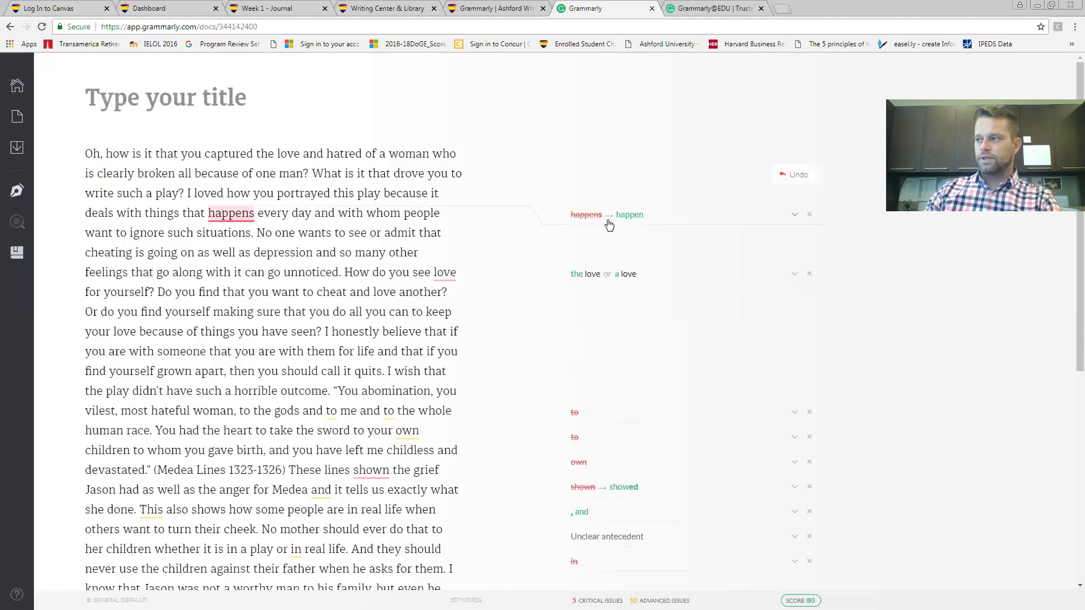
Read the explanation of the "happens" to "happen" suggestion, collapse it, and look over the remaining suggestions
left_click(794, 219)
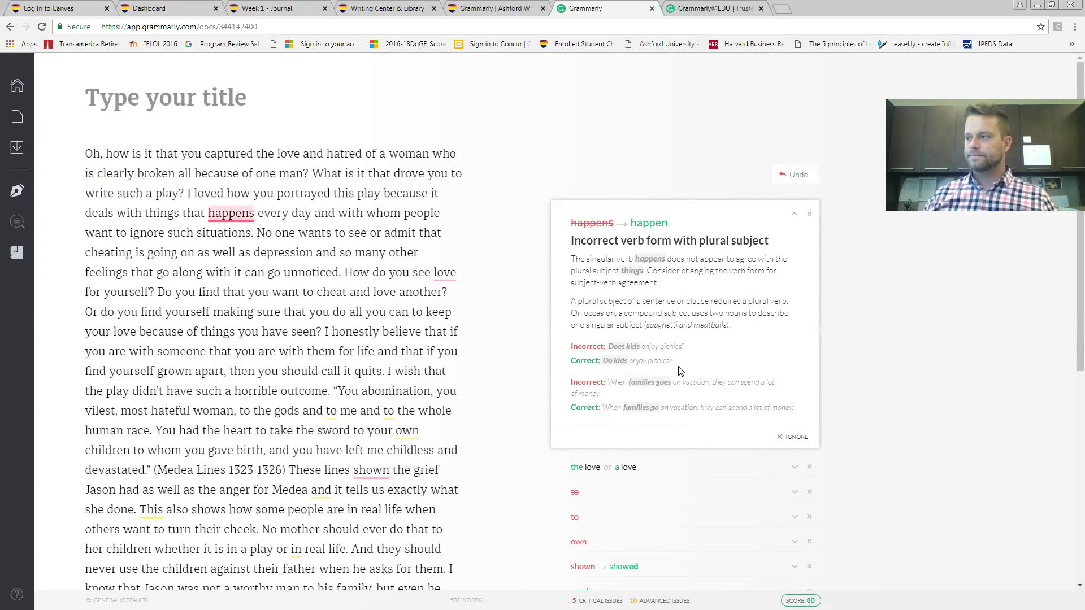
left_click(795, 218)
scroll(573, 311, "down", 2)
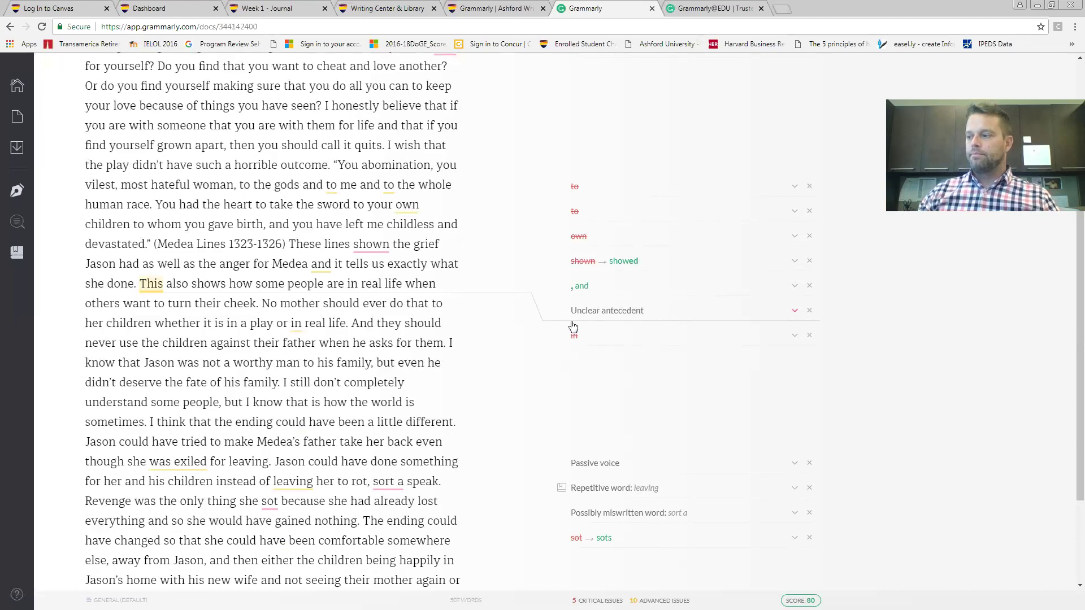
Add the salutation "Dear Euripides," on its own line above the letter, accepting the suggested spelling of the name
scroll(570, 325, "up", 4)
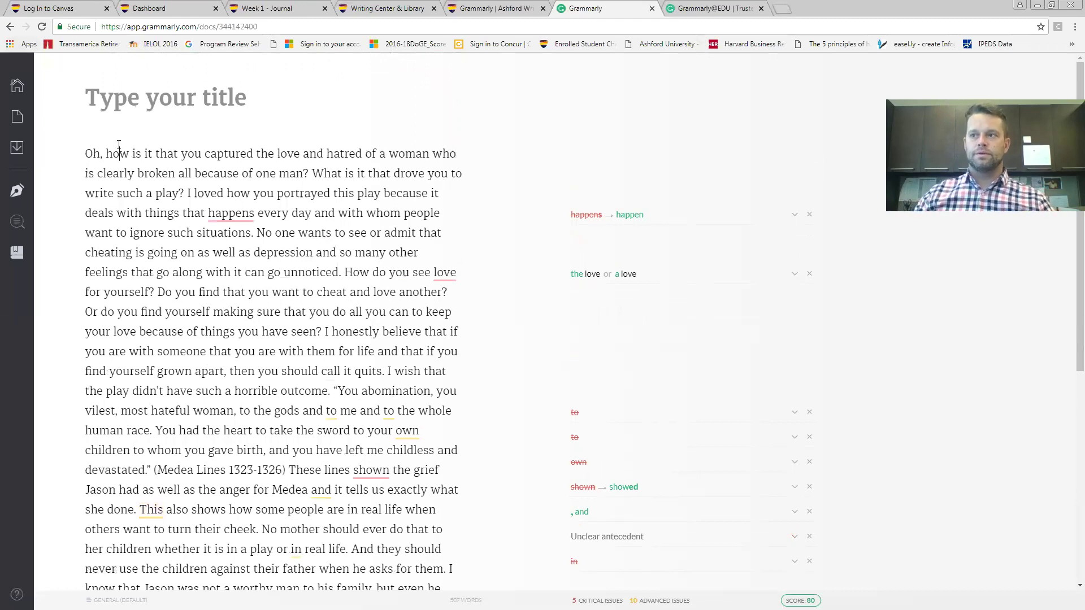
type("Dear Eurip")
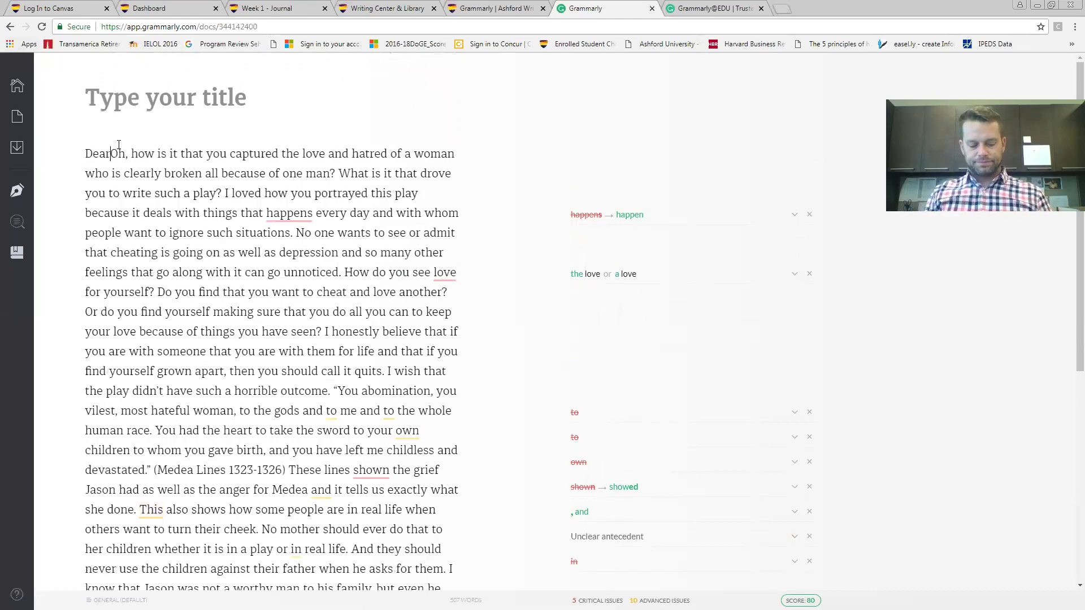
type("edes,")
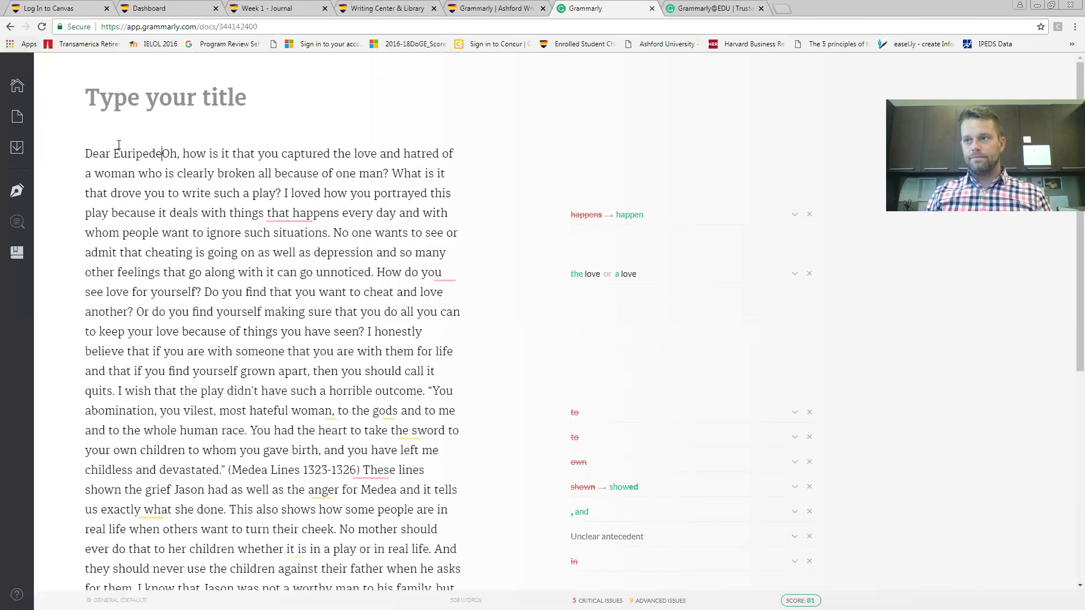
key("Return")
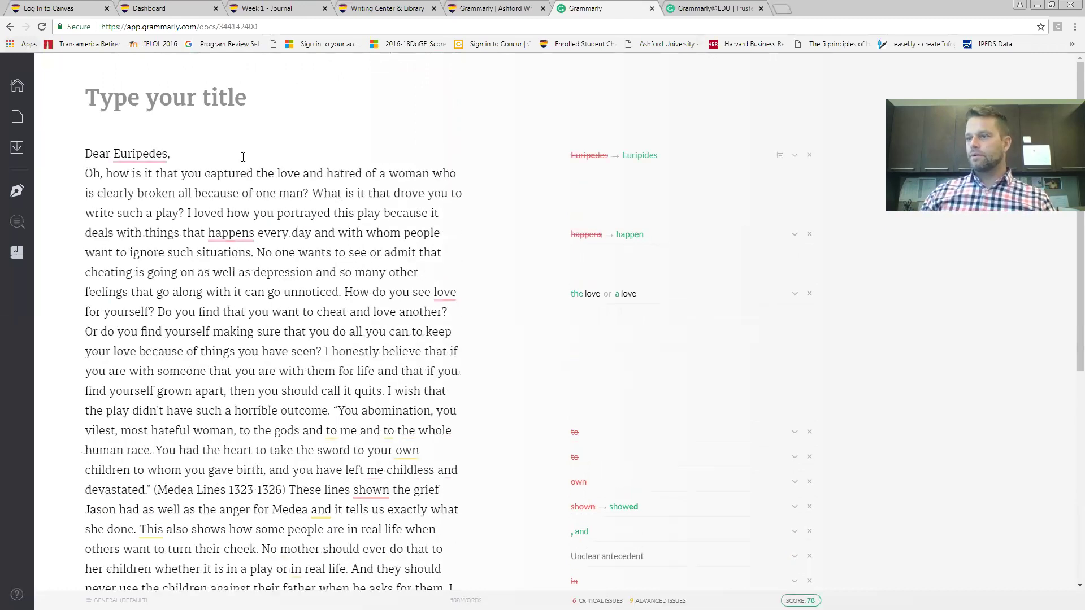
left_click(648, 155)
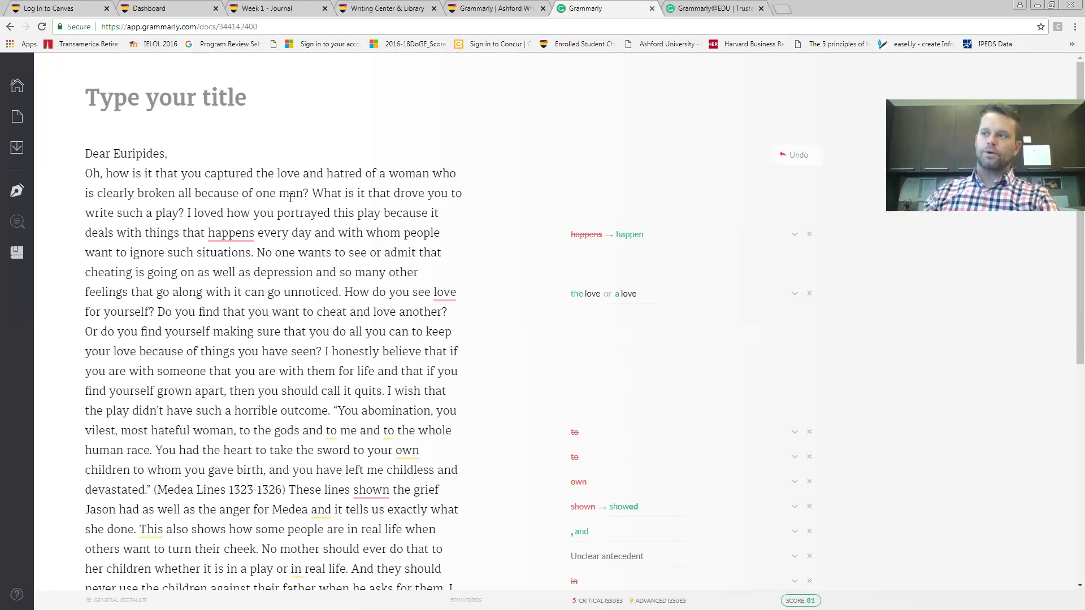
Delete the letter's opening sentence, from "Oh, how is it that you captured" through "because of one man?"
left_click(114, 175)
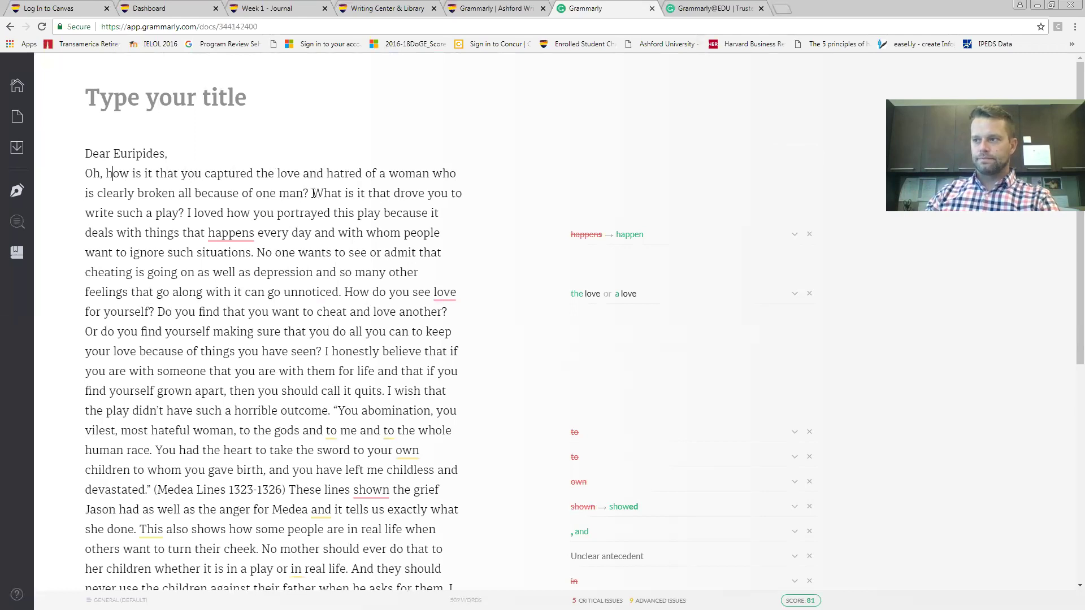
left_click_drag(312, 194, 80, 177)
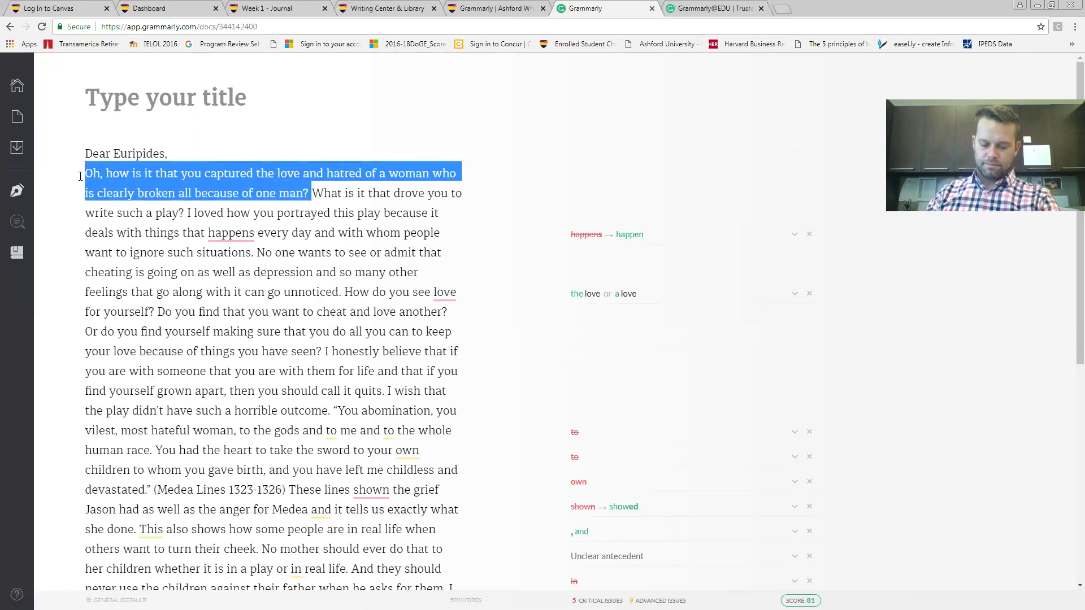
key("BackSpace")
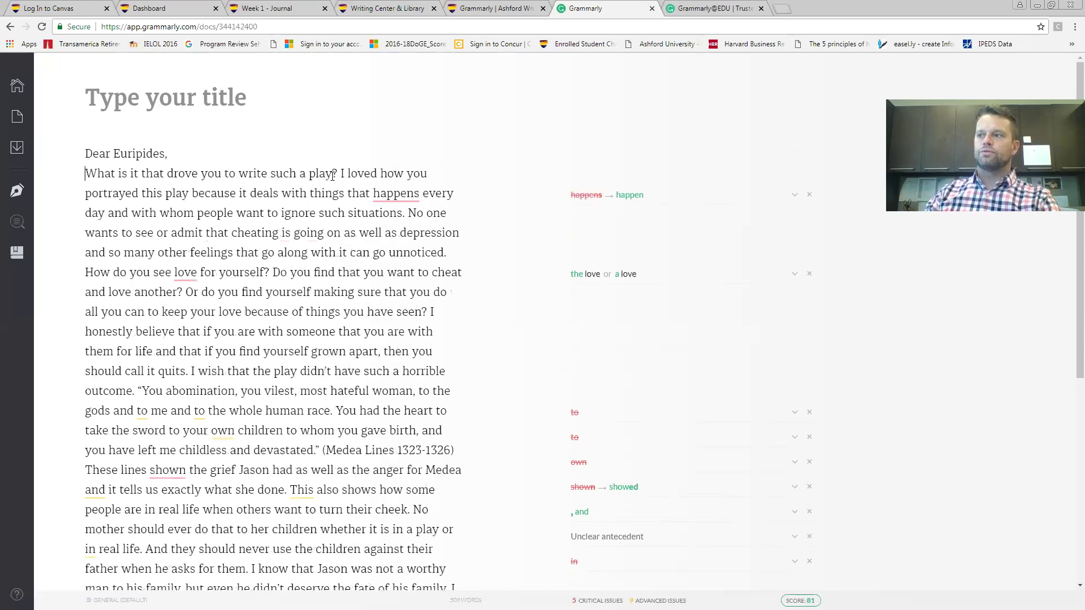
Replace "such a play" with "Medea" in the question about what drove the author, keeping the question mark directly after it
left_click_drag(334, 174, 266, 176)
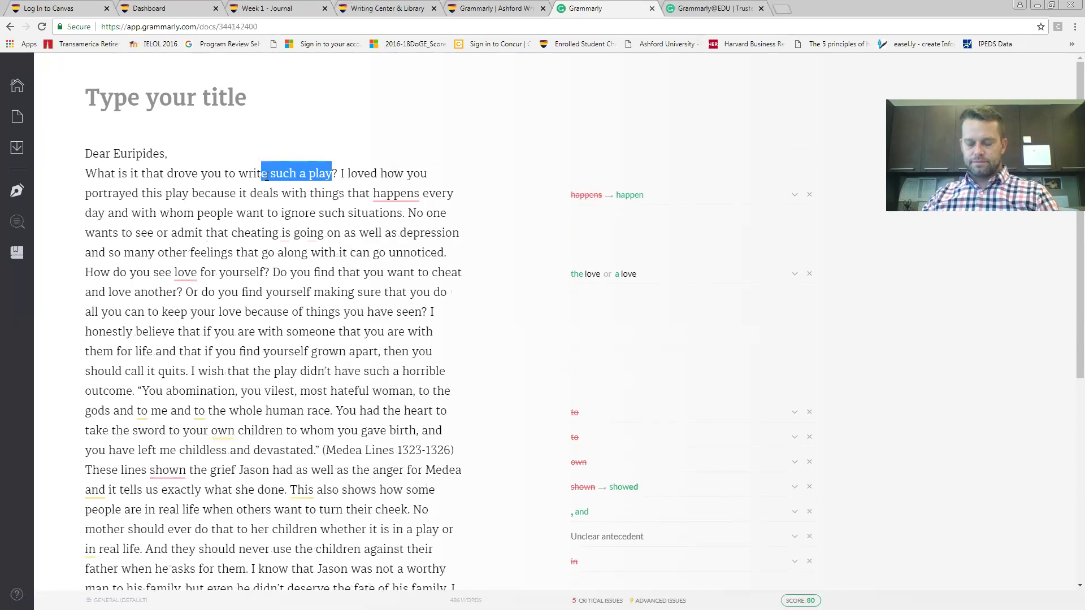
type("e MEdea")
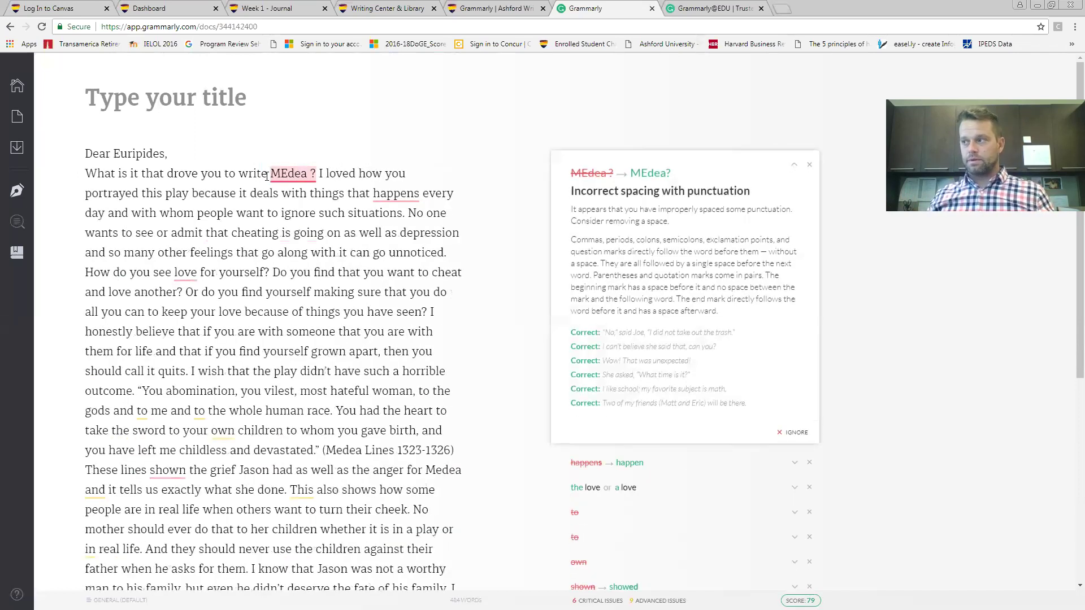
key("BackSpace")
type("e")
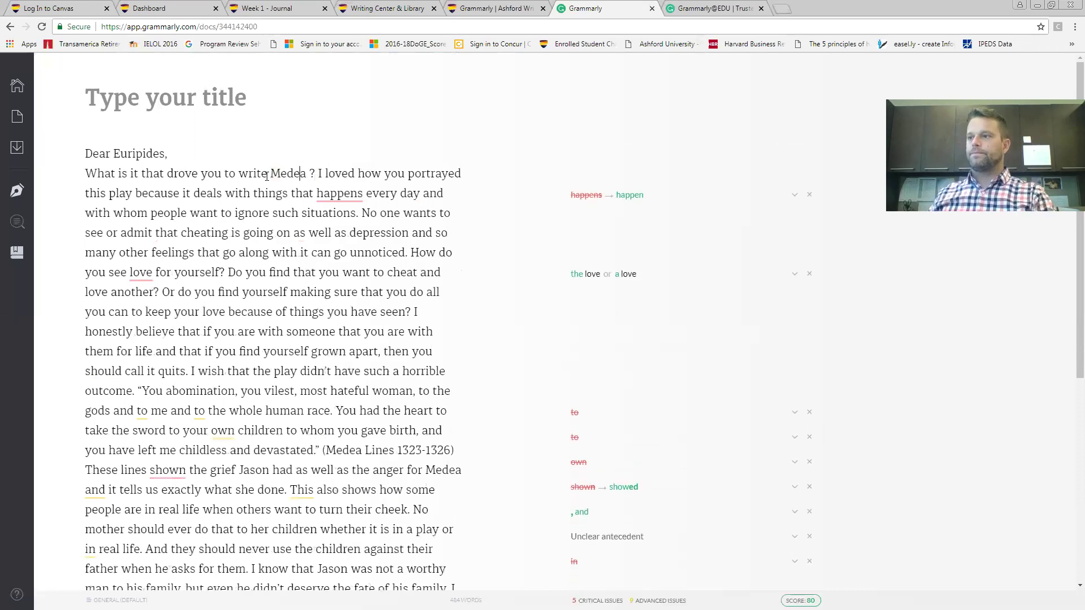
key("BackSpace")
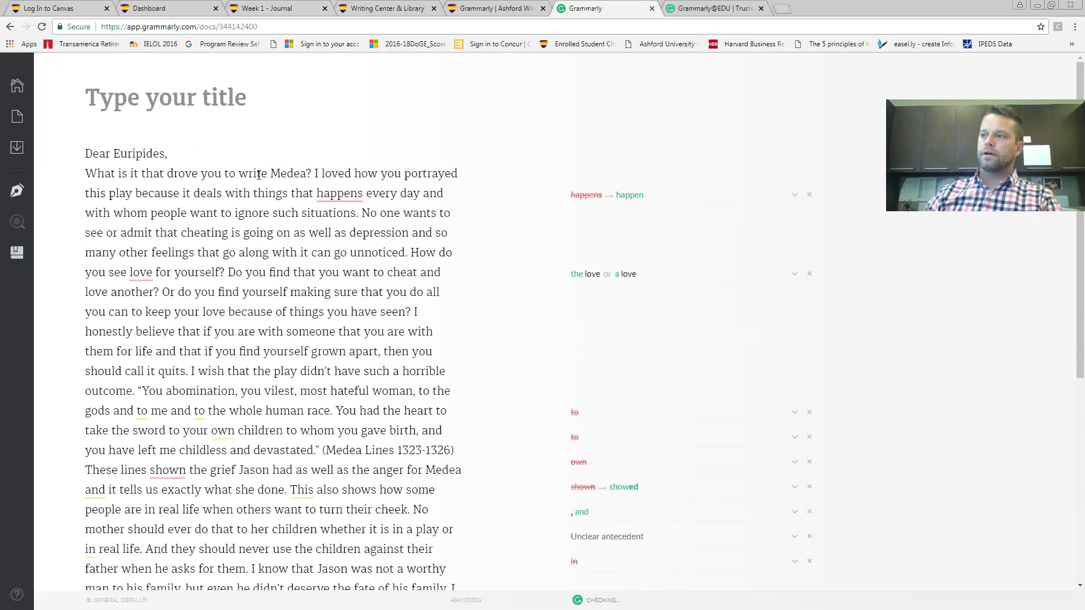
left_click_drag(307, 175, 273, 175)
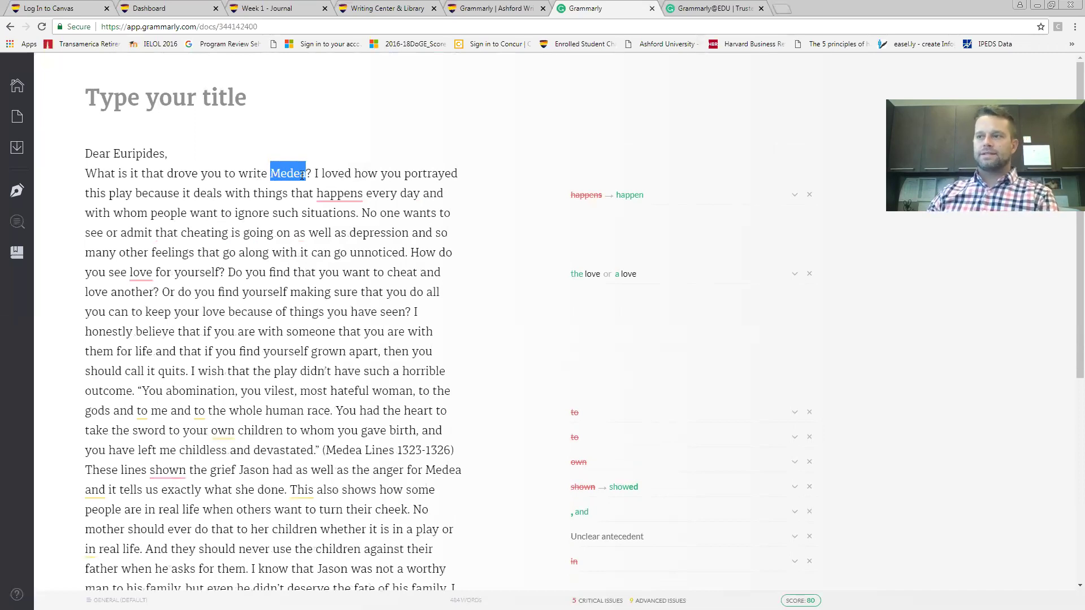
Check the verb agreement suggestion for "happens" and change the word to "happen" in the text
left_click(339, 194)
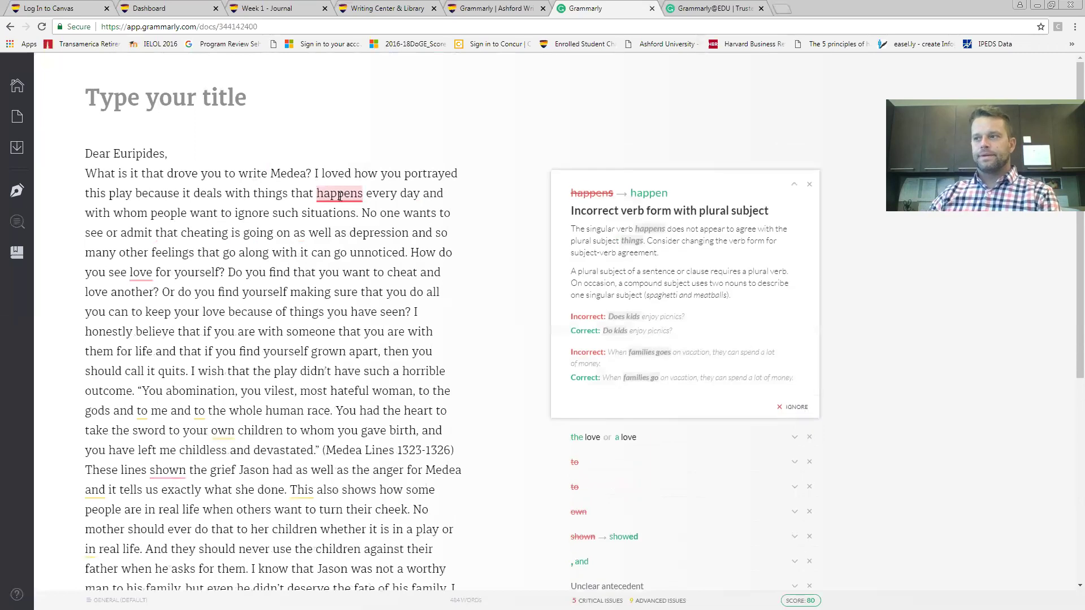
left_click(458, 174)
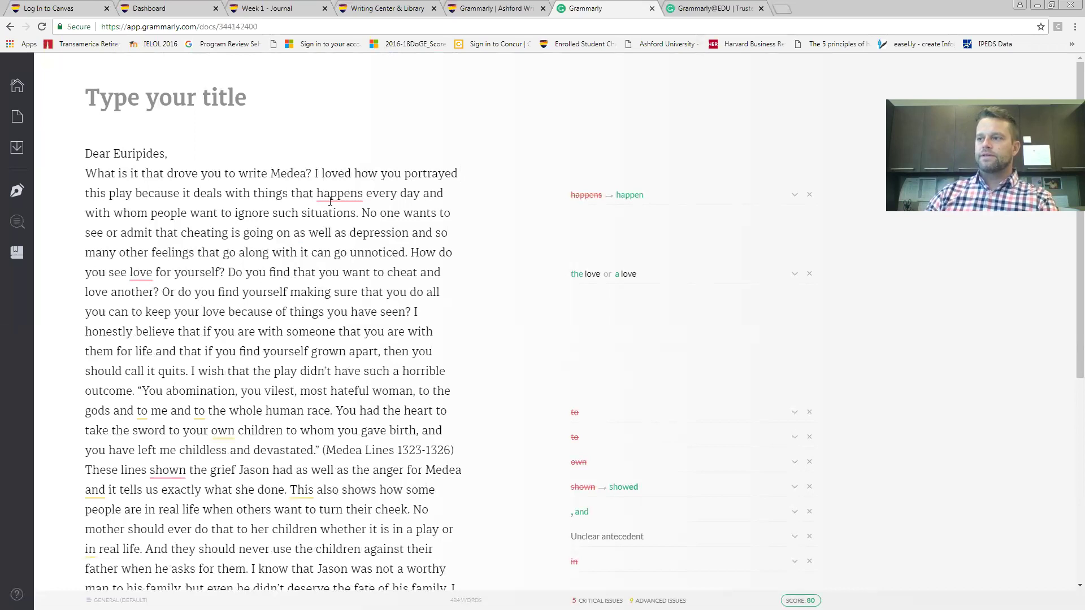
left_click(350, 194)
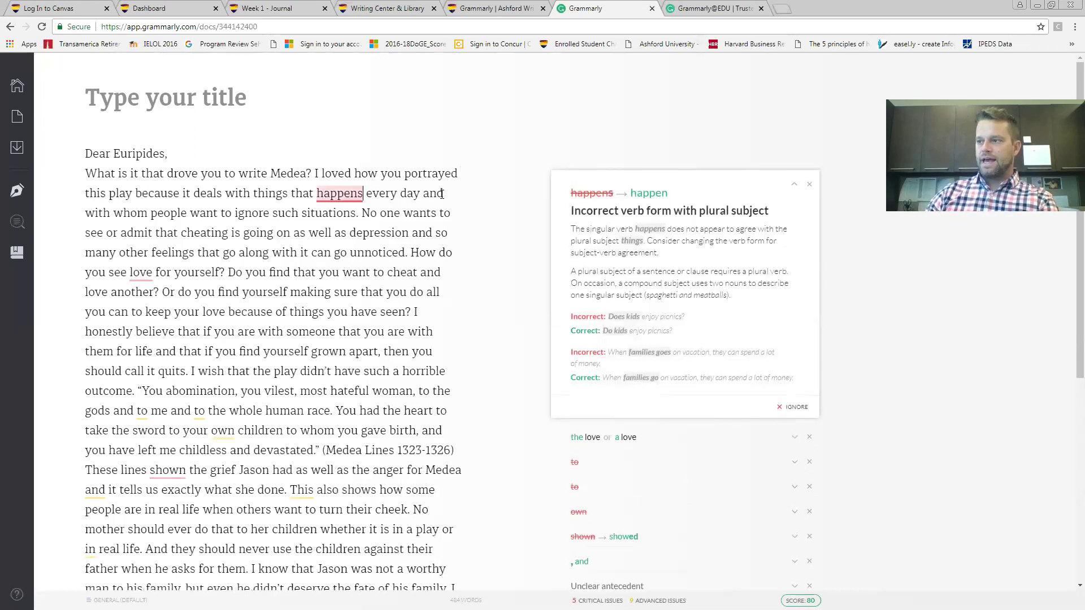
key("BackSpace")
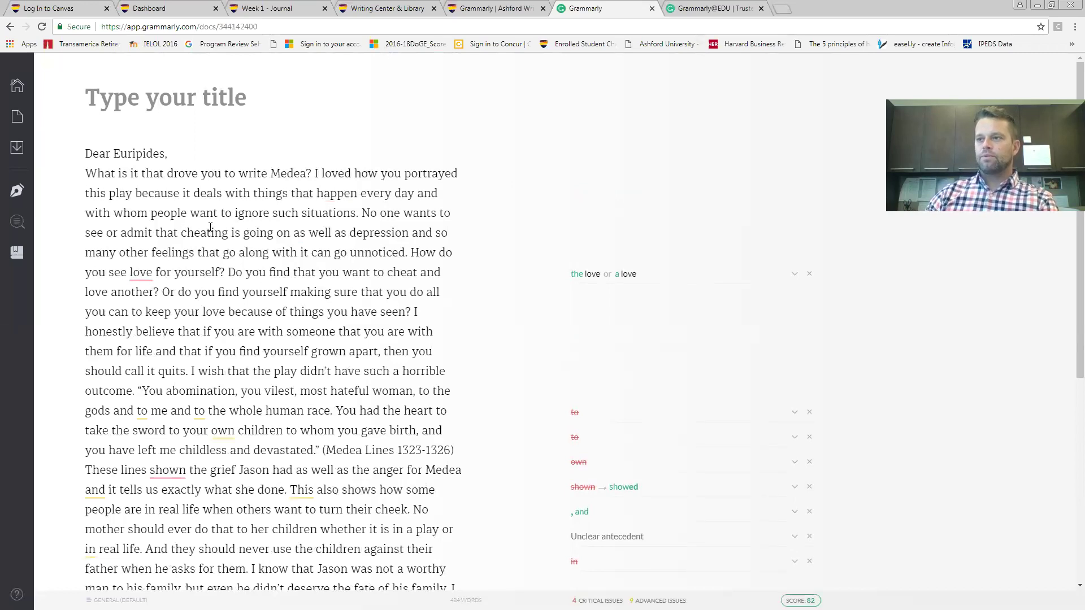
Insert blank-line paragraph breaks before "No one wants to see" and before "I loved how you portrayed"
left_click(361, 212)
key("Return")
key("Return")
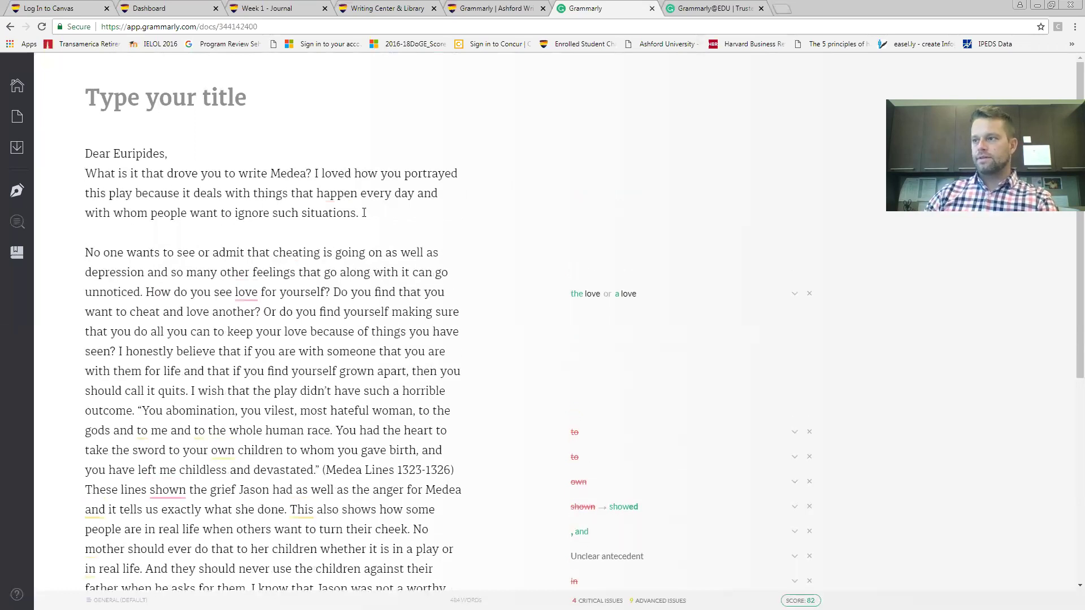
left_click(316, 175)
key("Return")
key("Return")
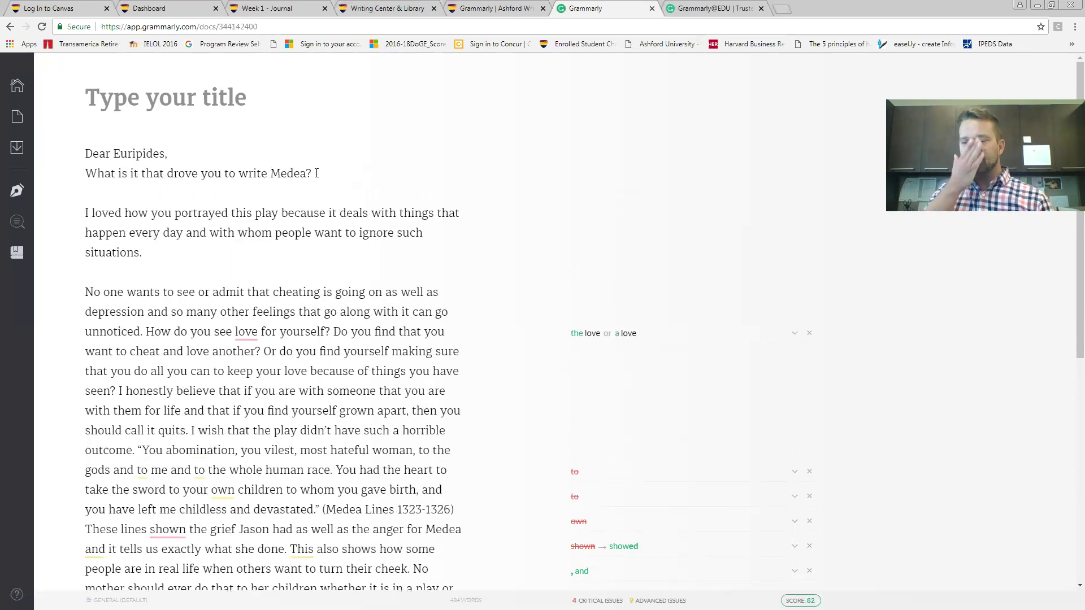
Delete the sentence "What is it that drove you to write Medea?" and close the gap between the salutation and "I loved how"
left_click_drag(316, 173, 222, 173)
left_click(311, 173)
left_click_drag(311, 173, 77, 176)
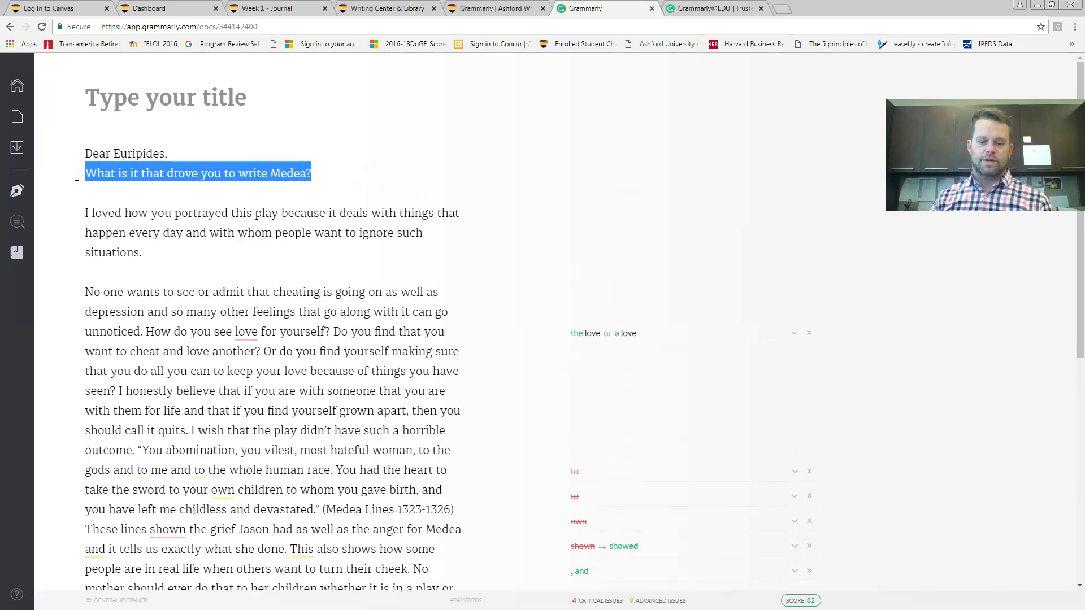
key("BackSpace")
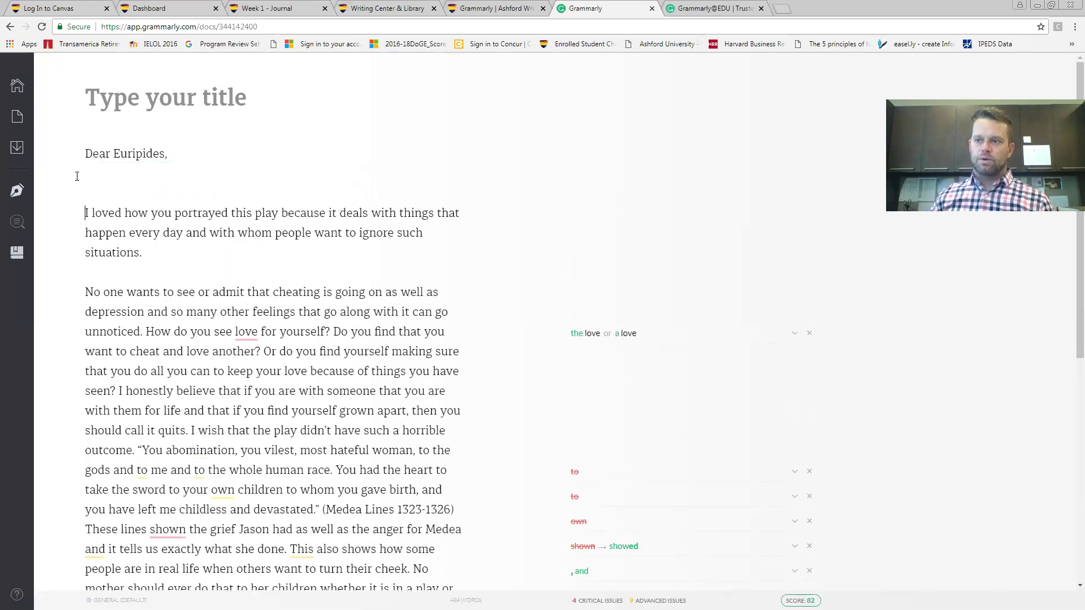
key("BackSpace")
key("BackSpace")
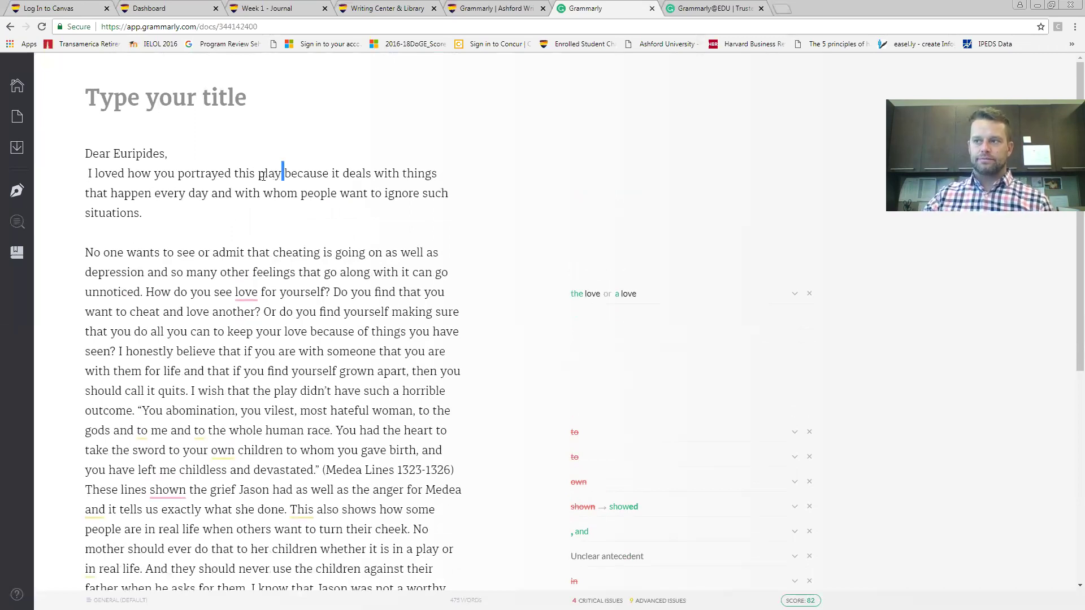
Insert "your play Medea." directly after "I loved" in the letter's opening sentence
left_click_drag(285, 174, 235, 178)
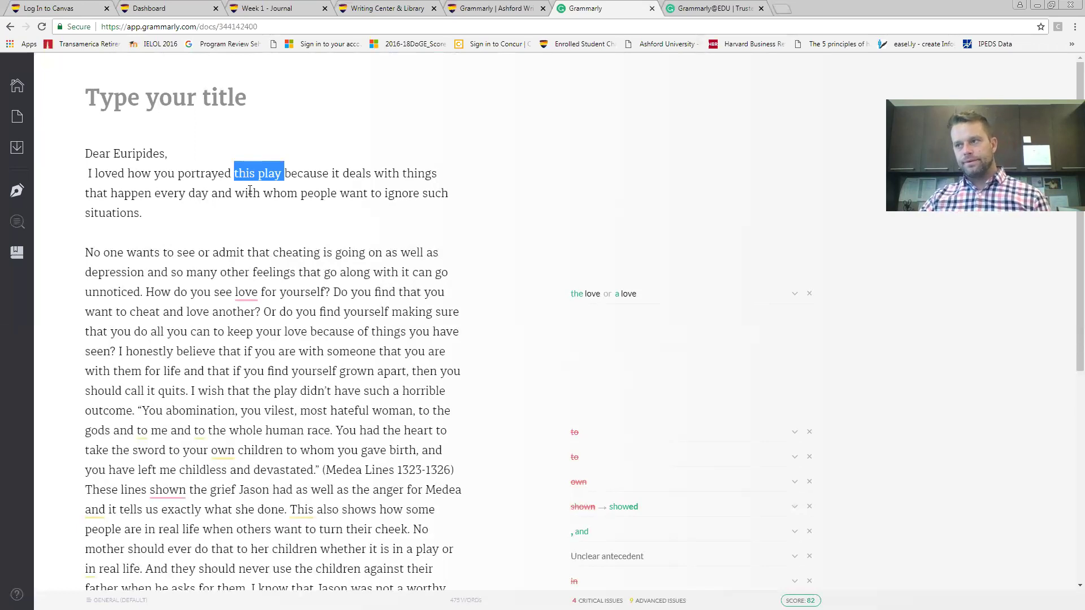
left_click(128, 173)
type("your play Medea. ")
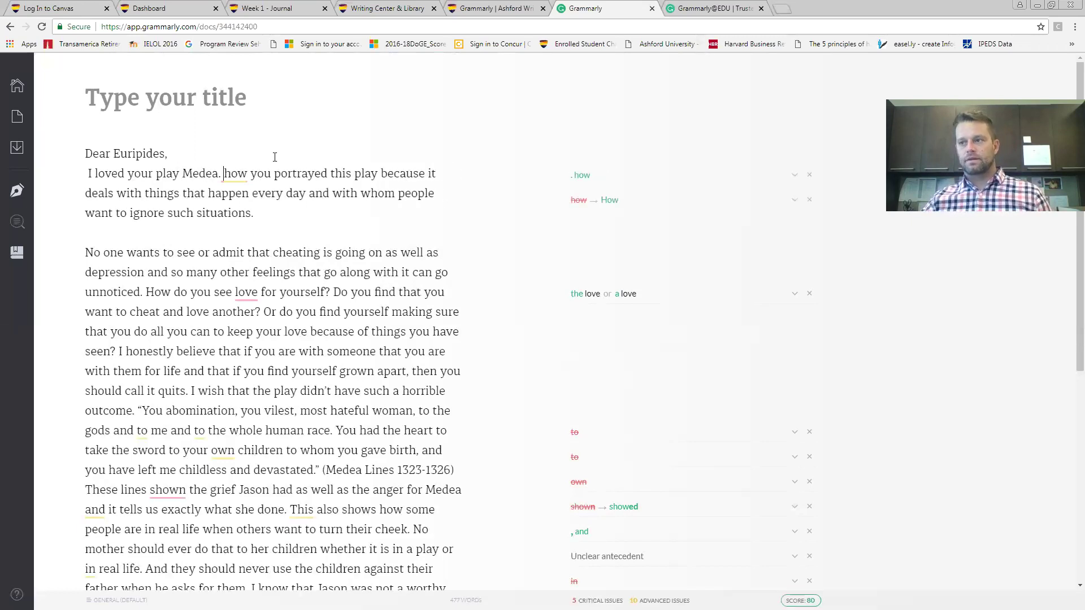
Write "You portrayed everyday situations that many people want to ignore." after "Medea." and split off the text from "how you portrayed" with a blank line
type("You portra")
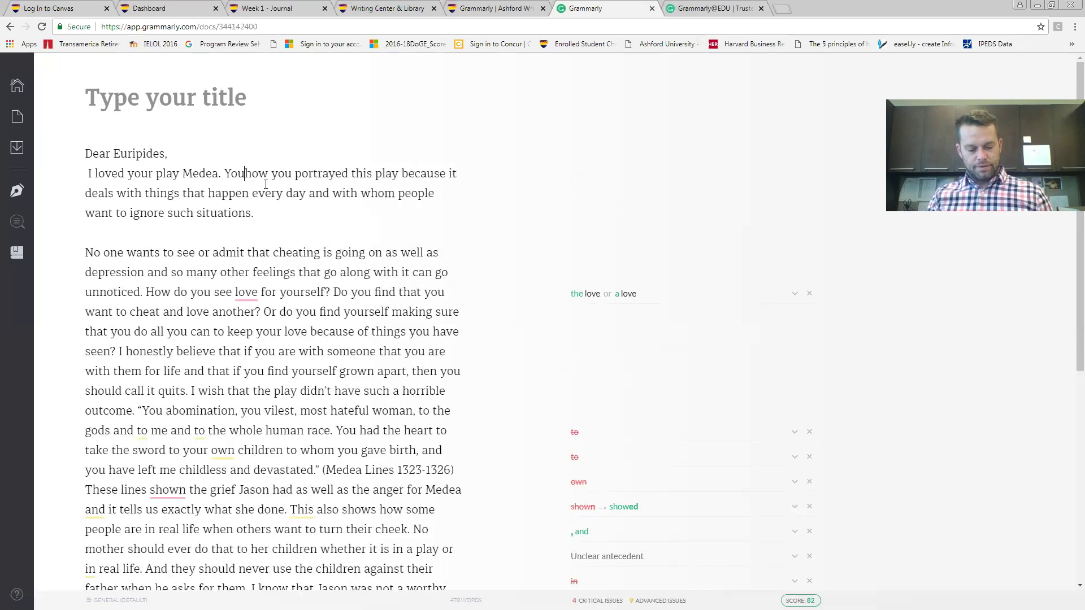
type("y")
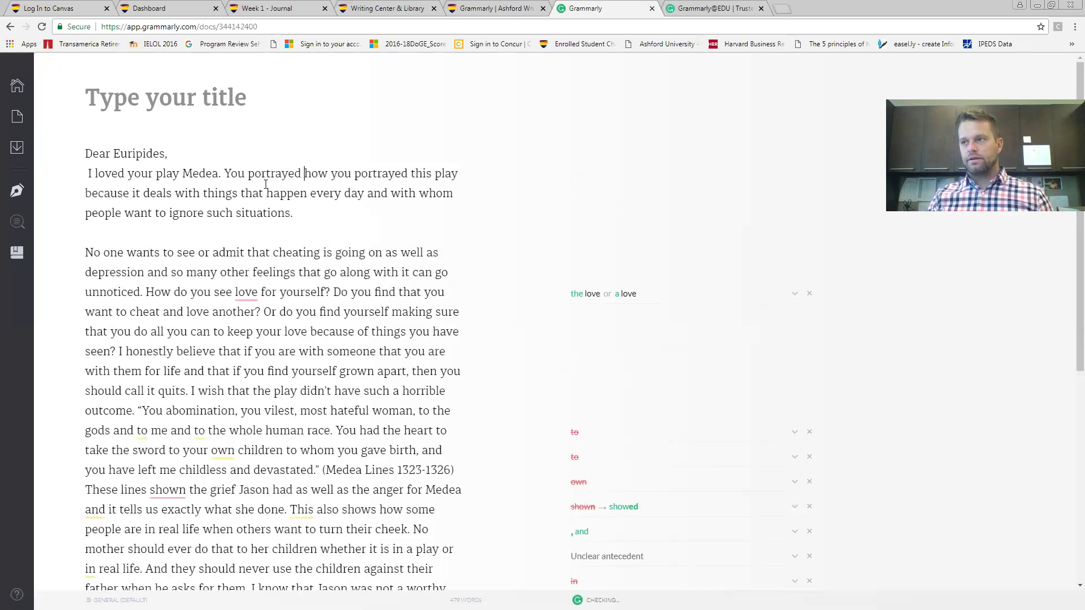
type("ed everyday situations")
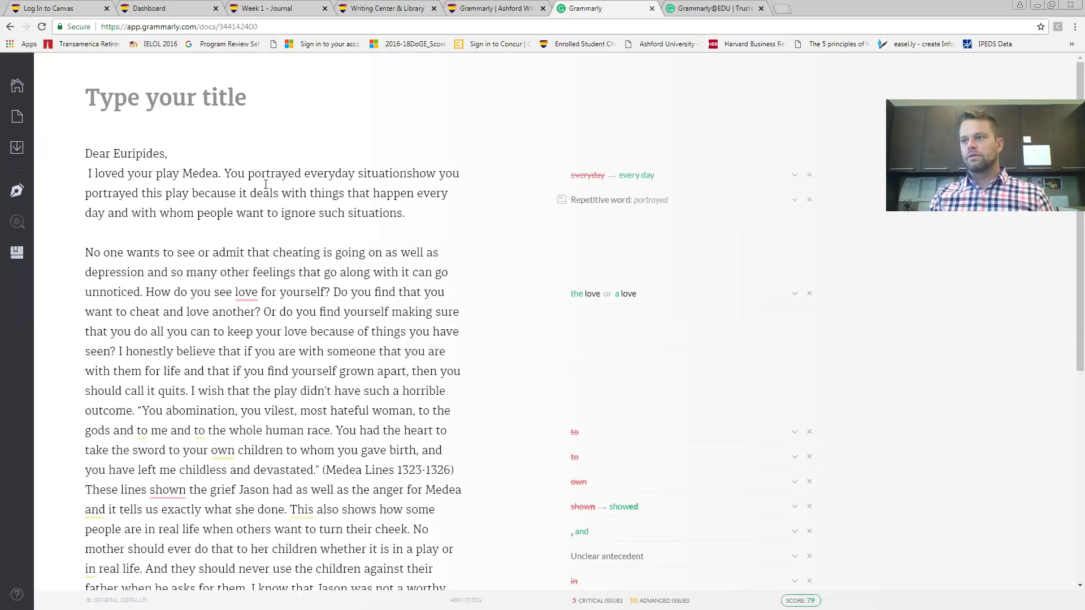
type("t")
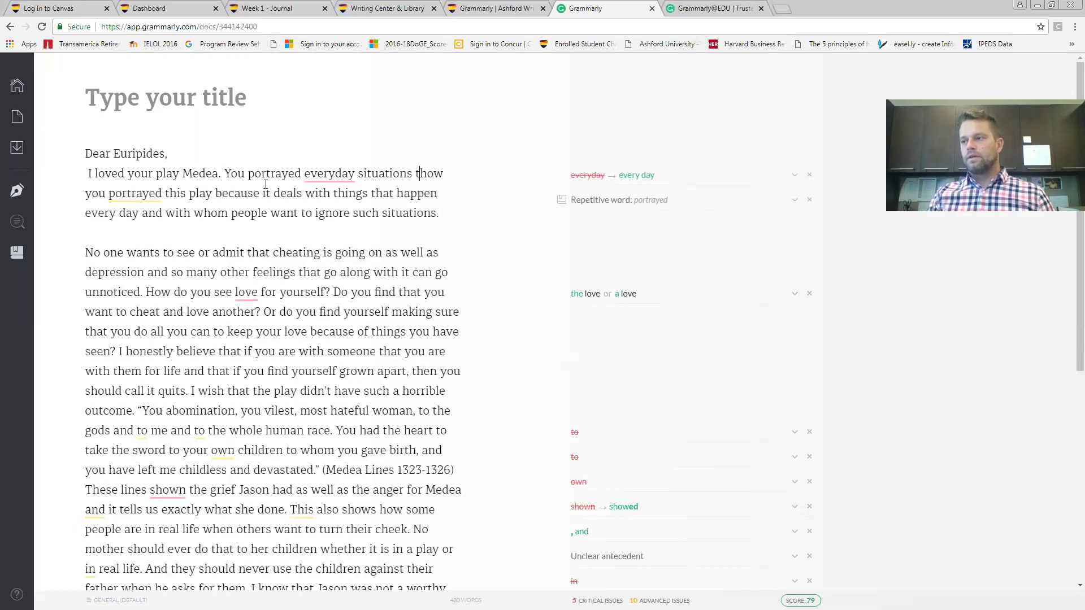
type("hat many people want to ignore.")
key("Return")
key("Return")
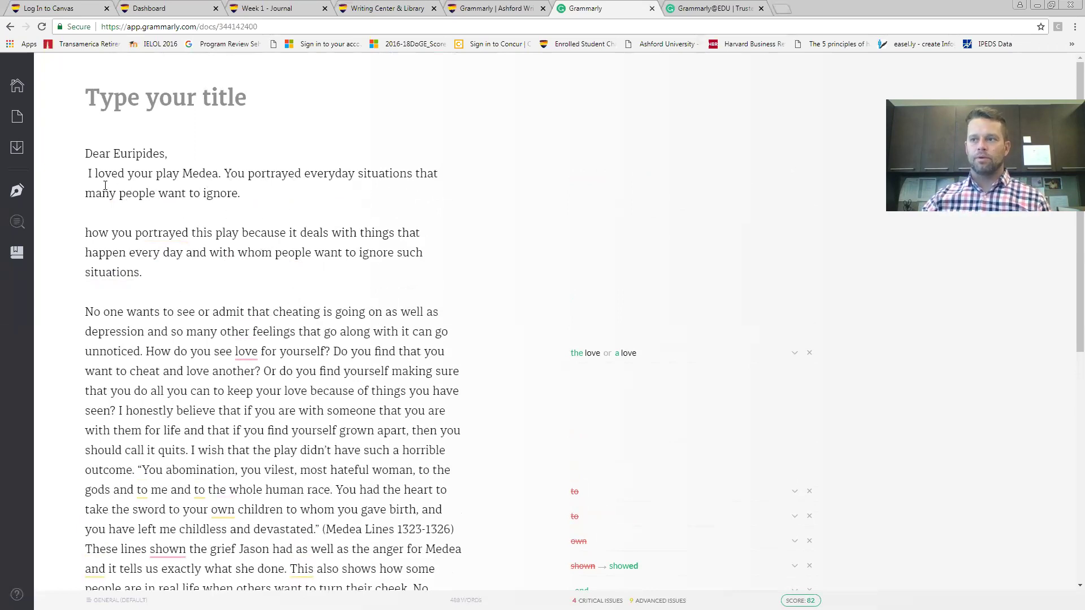
Remove the space before "I loved" and delete the leftover paragraph beginning "how you portrayed this play"
key("BackSpace")
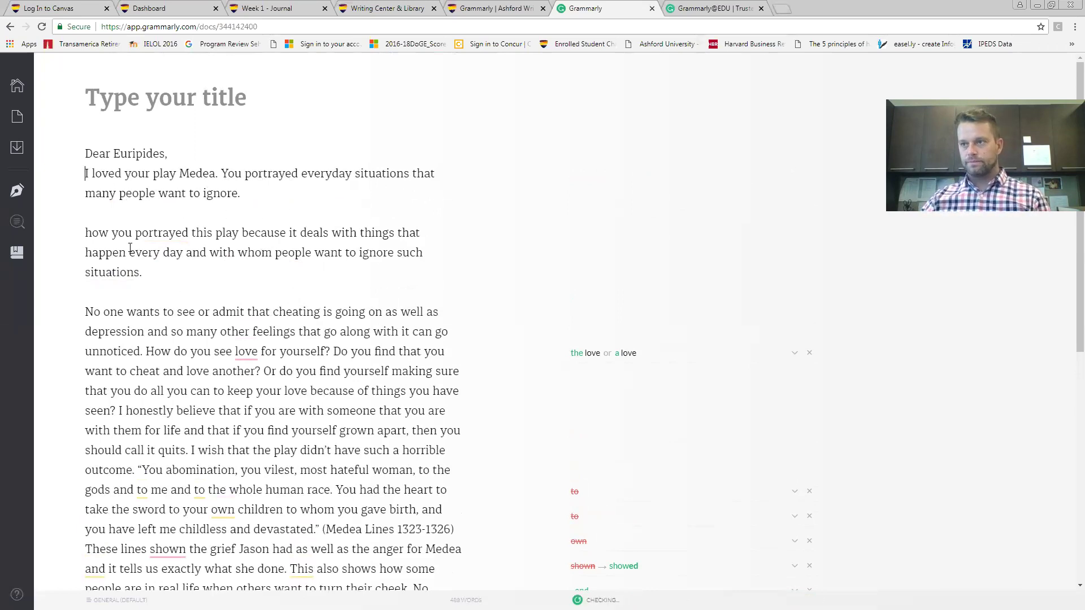
left_click_drag(145, 273, 77, 240)
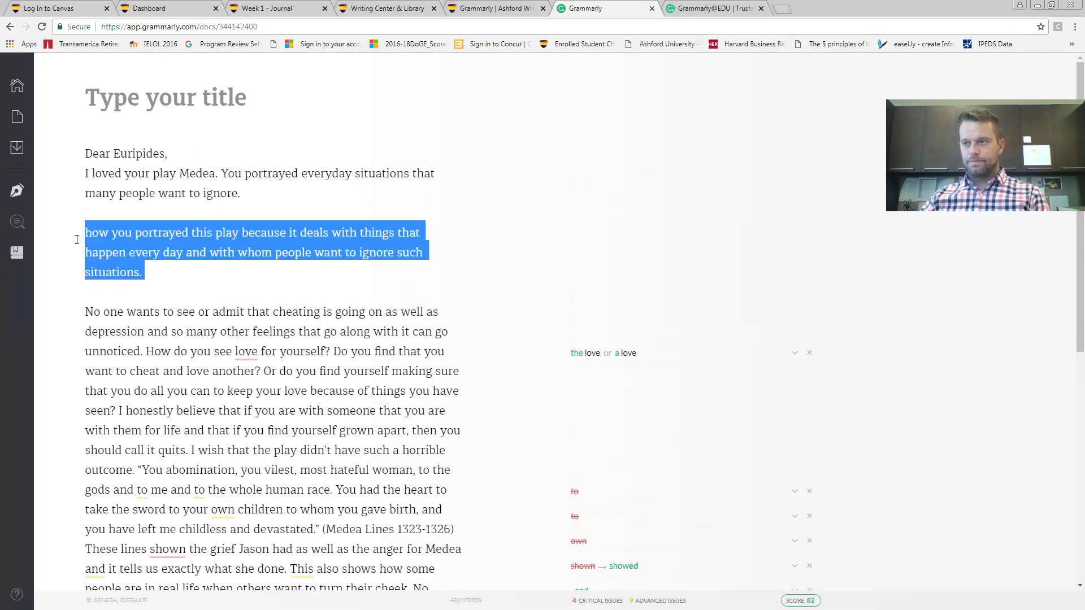
key("BackSpace")
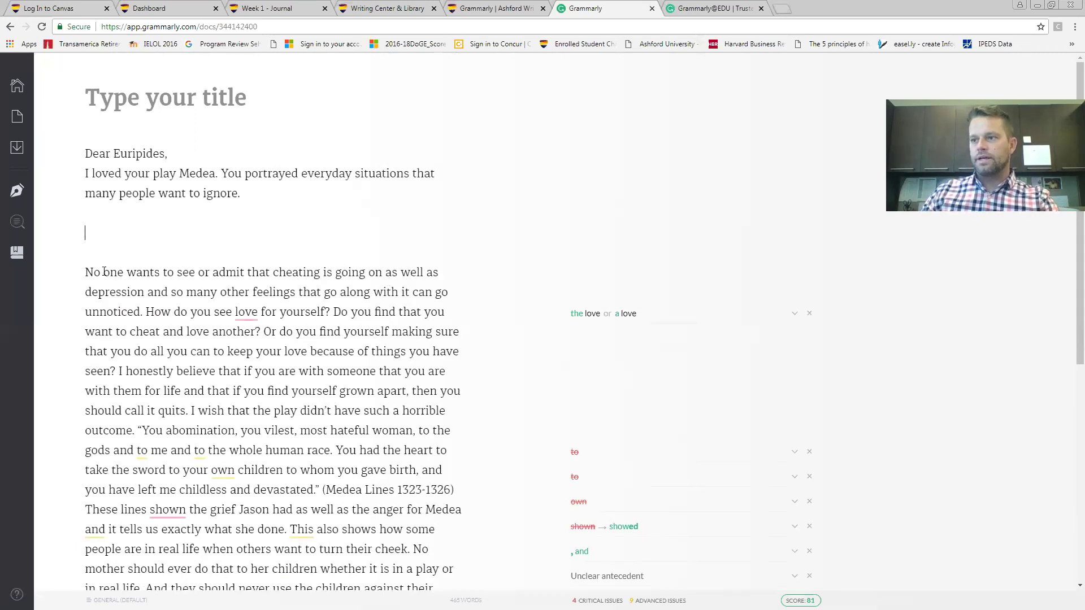
key("BackSpace")
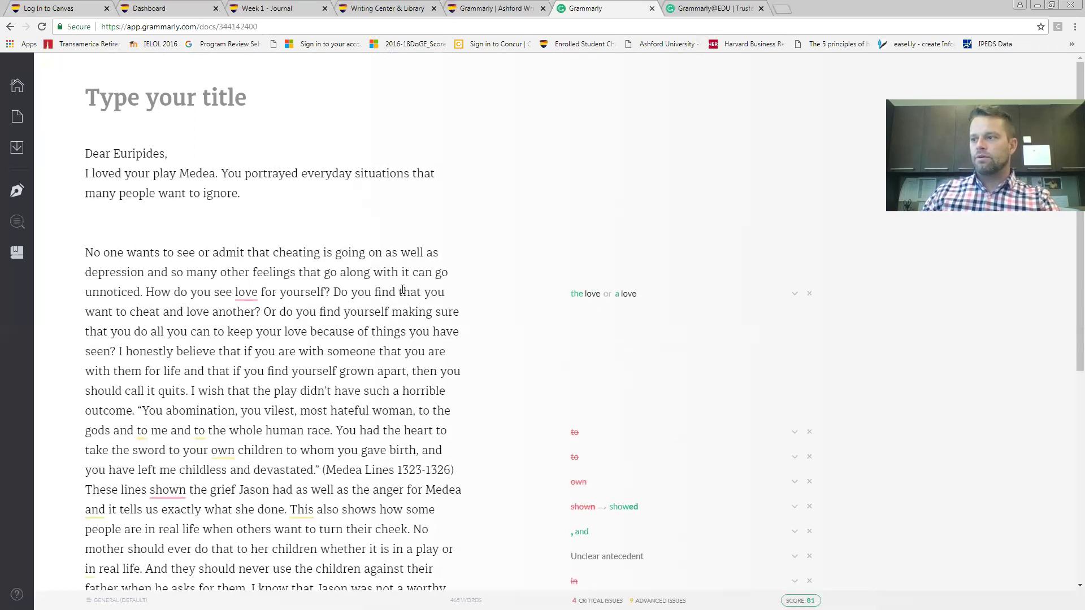
Insert a blank-line paragraph break before "How do you see love for yourself?"
left_click(146, 292)
key("Return")
key("Return")
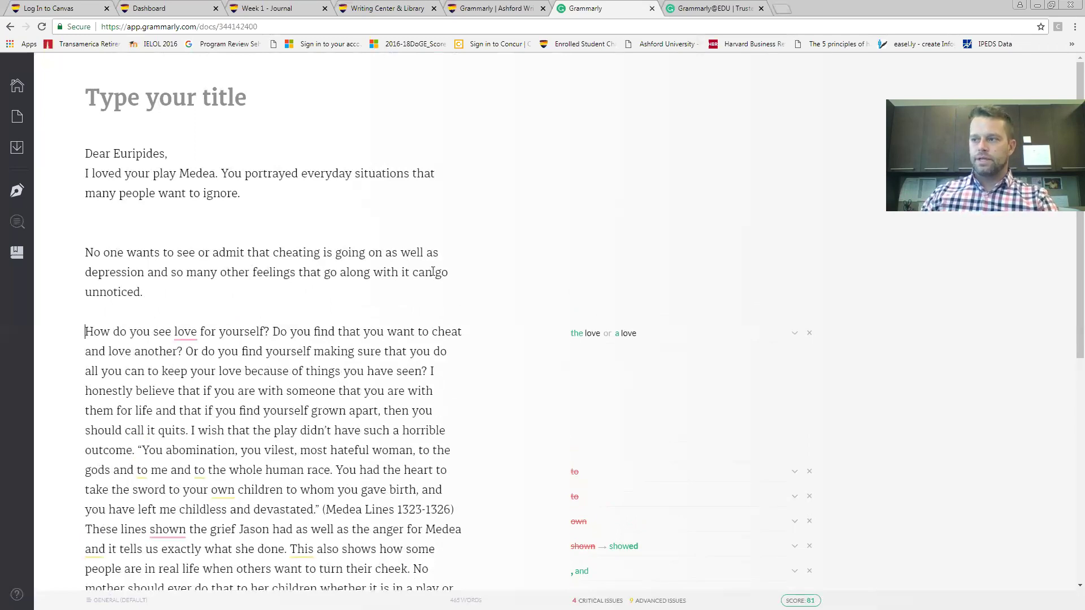
Add the sentence "Things like cheating and depression often go unnoticed." to the end of the opening paragraph
left_click(239, 195)
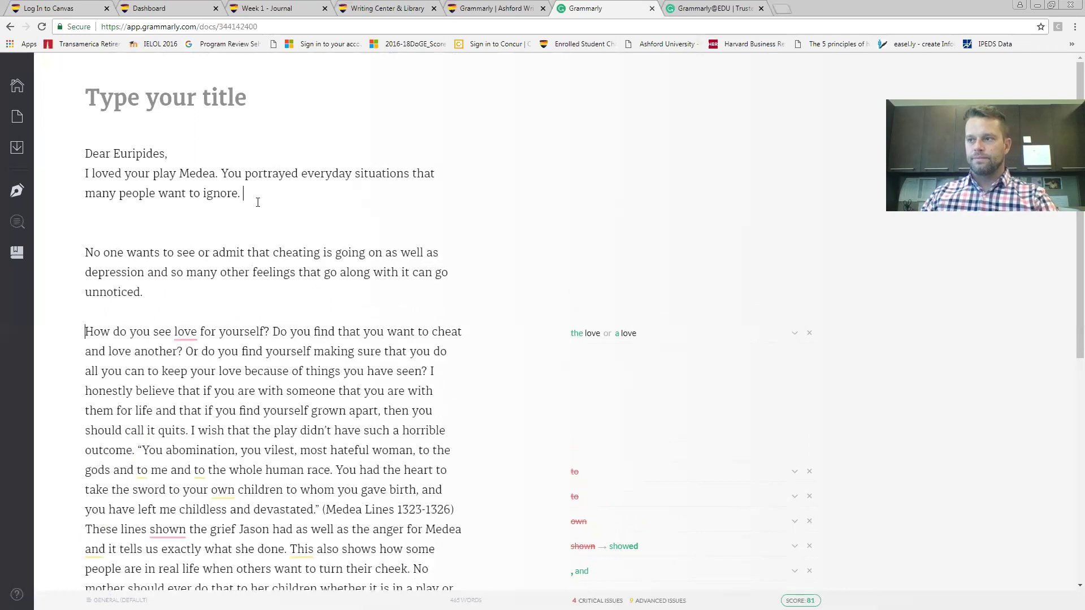
type("Things like ")
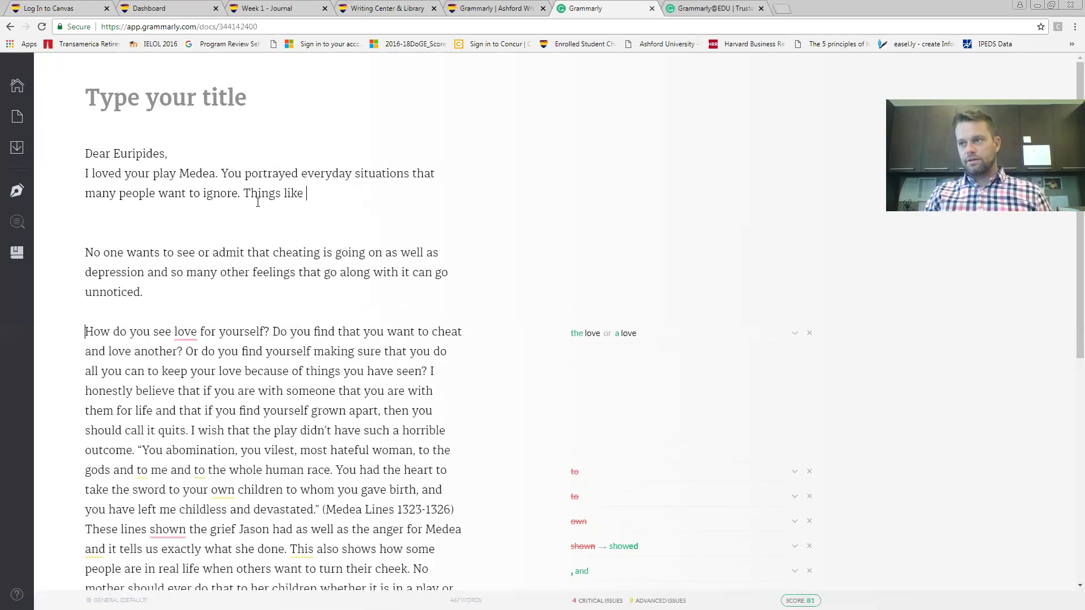
type("cheating and ")
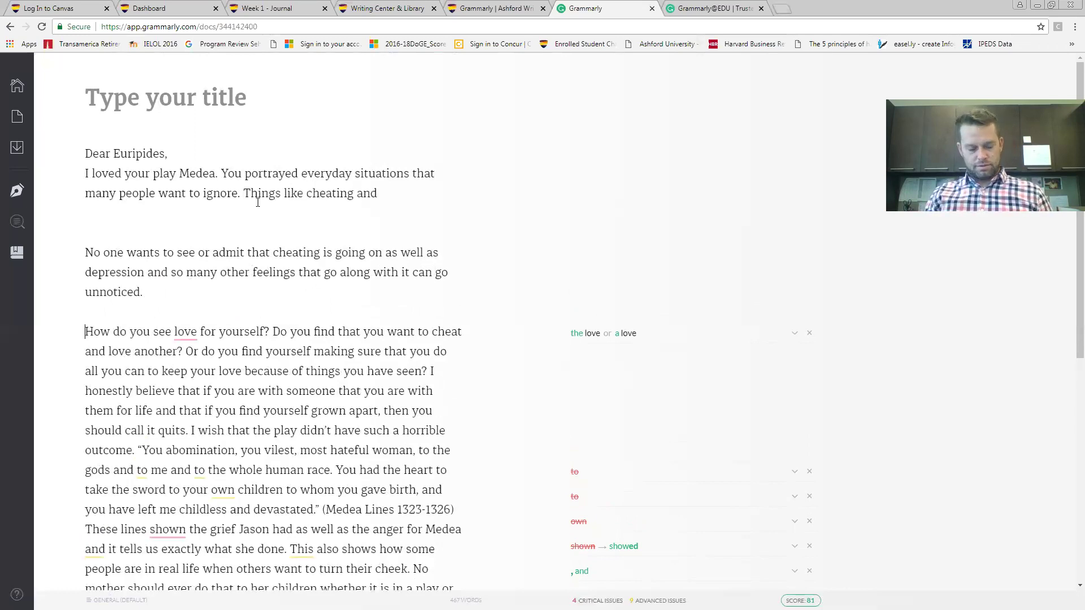
type("depresison")
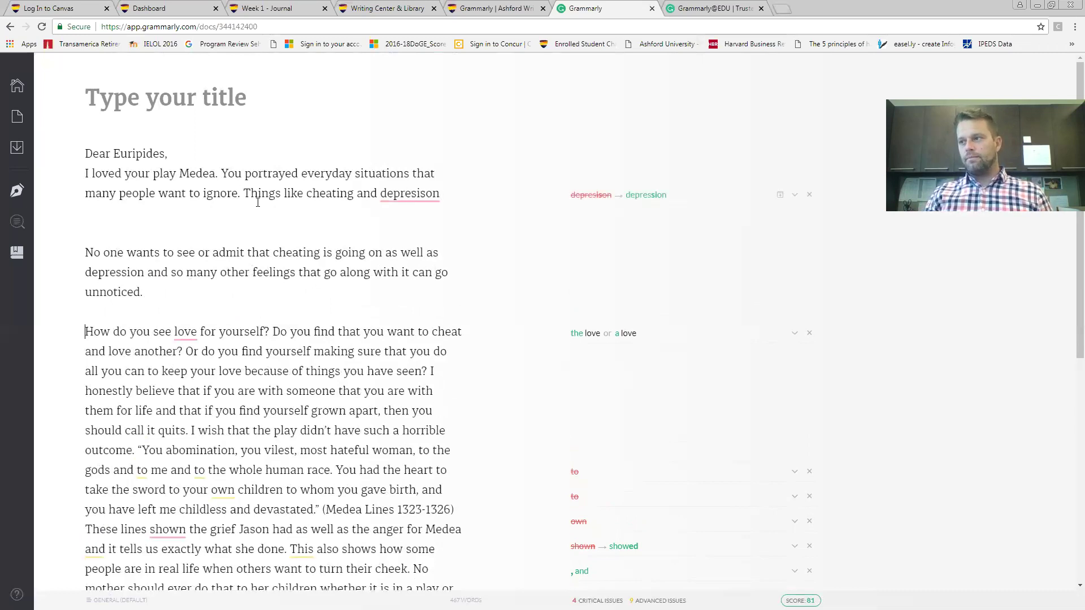
key("BackSpace")
key("BackSpace")
key("BackSpace")
key("BackSpace")
key("BackSpace")
type("sion")
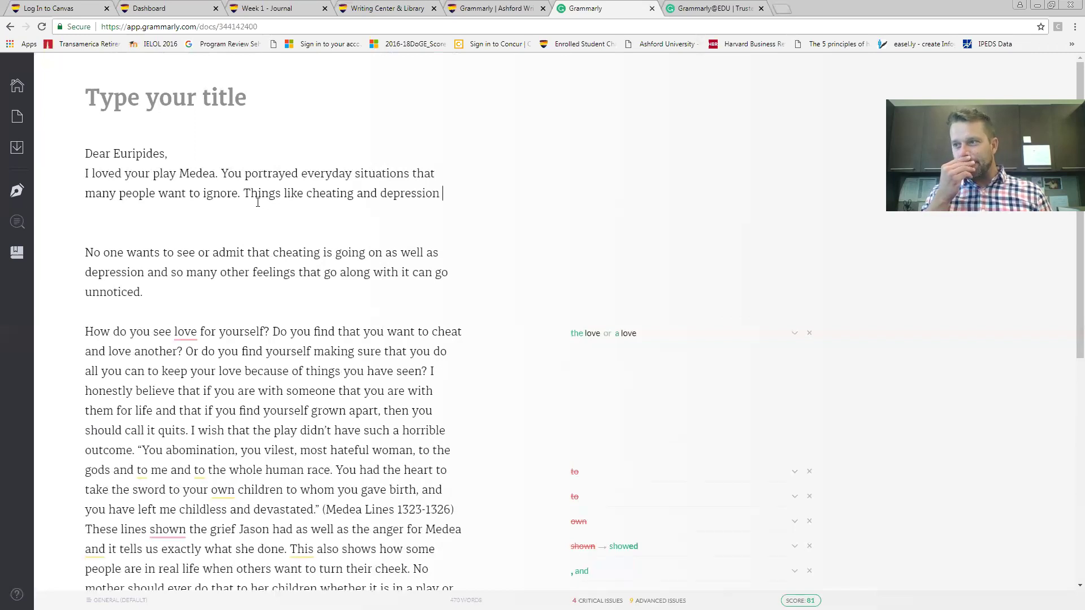
left_click_drag(384, 272, 136, 280)
left_click(446, 199)
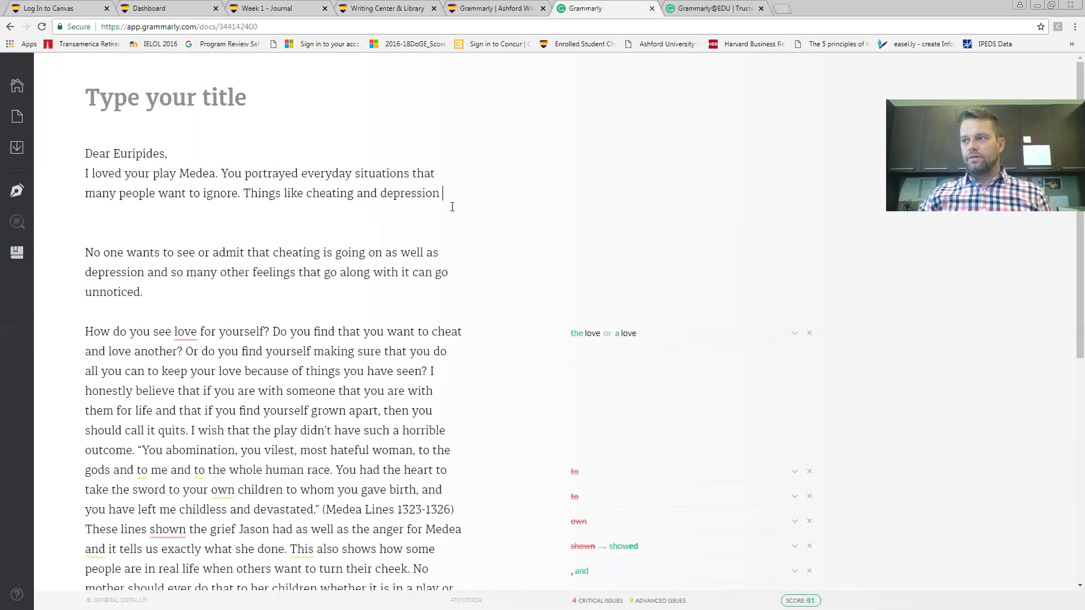
type("often")
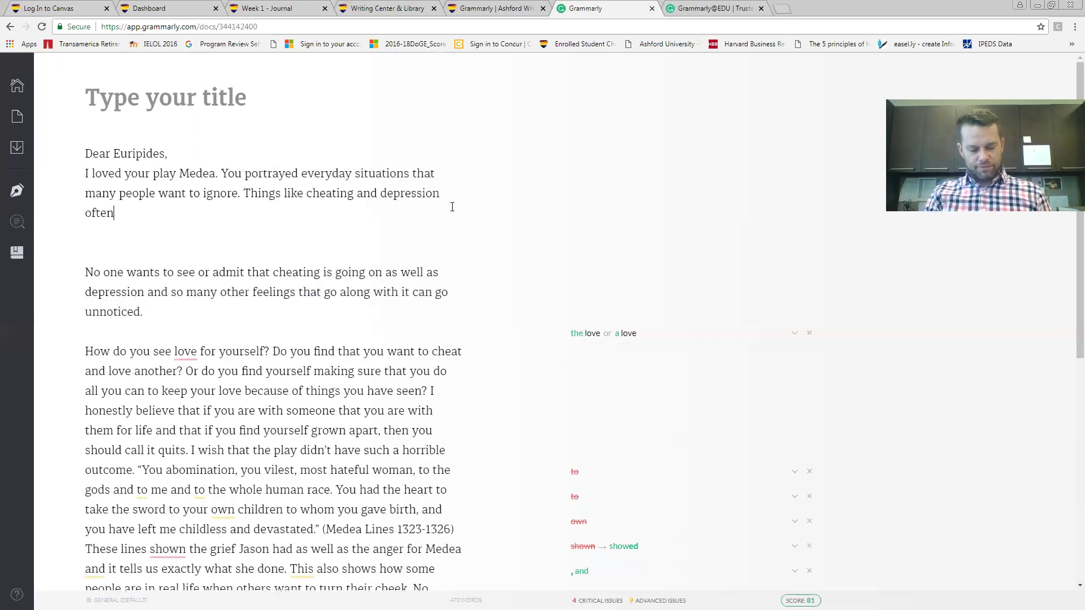
type(" go unnoticed.")
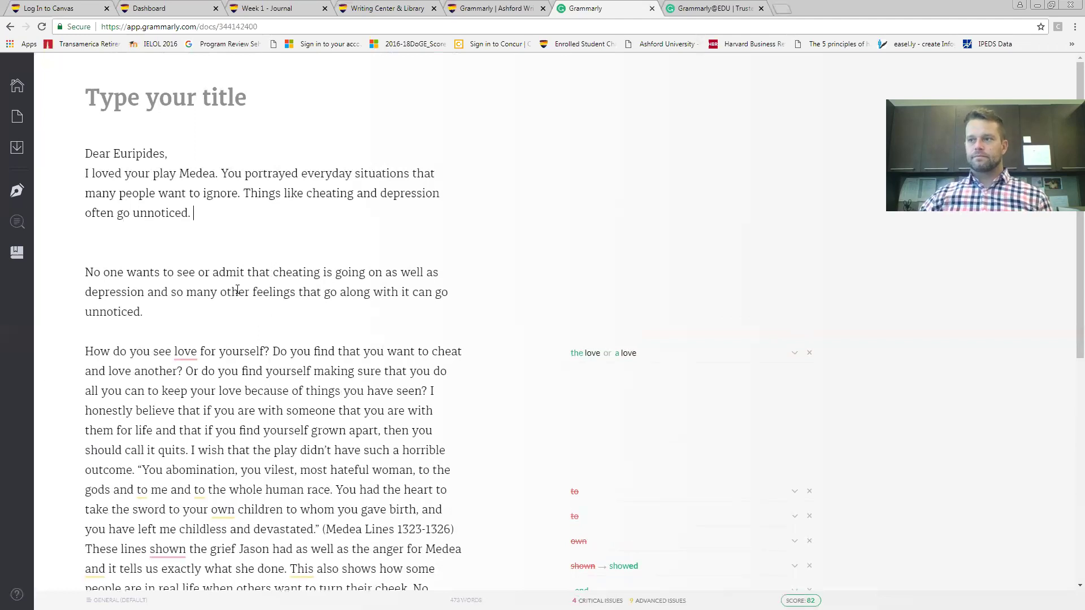
Delete the paragraph beginning "No one wants to see or admit" and reduce the gap it leaves
left_click_drag(145, 312, 83, 273)
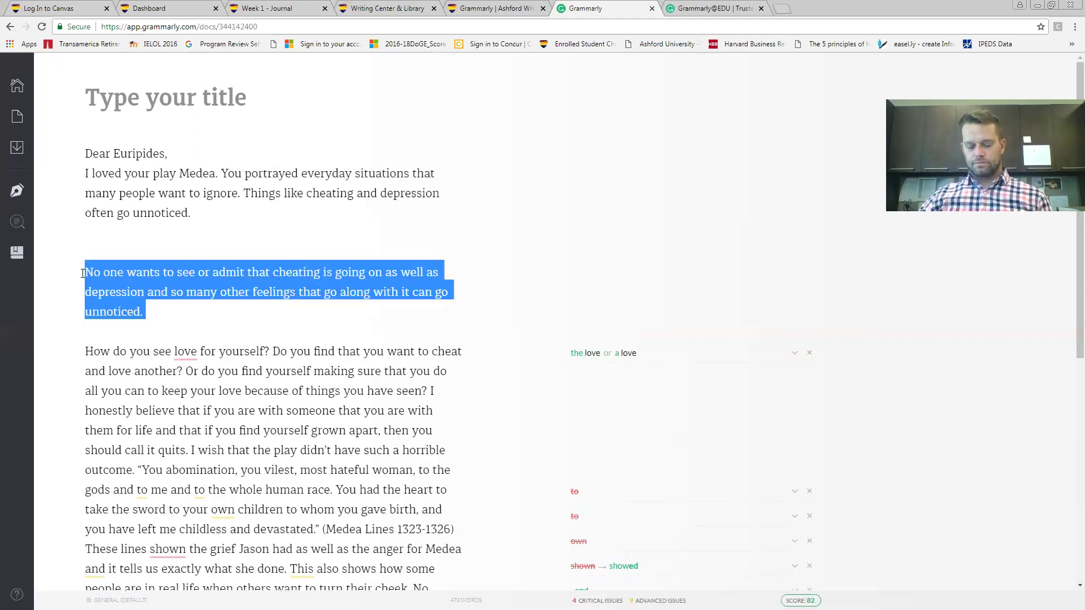
left_click(120, 267)
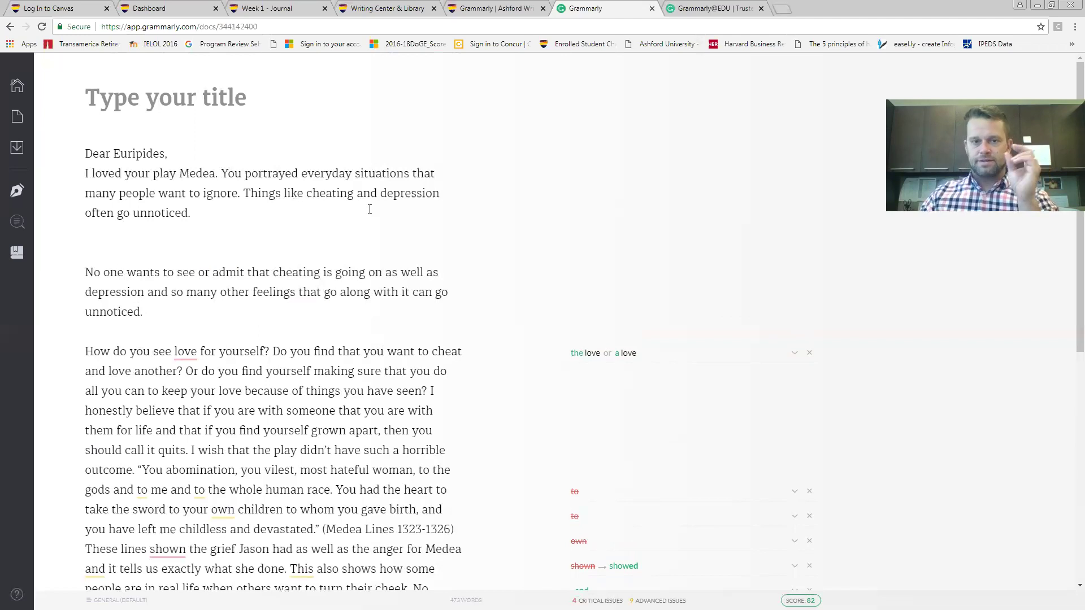
left_click_drag(148, 310, 76, 275)
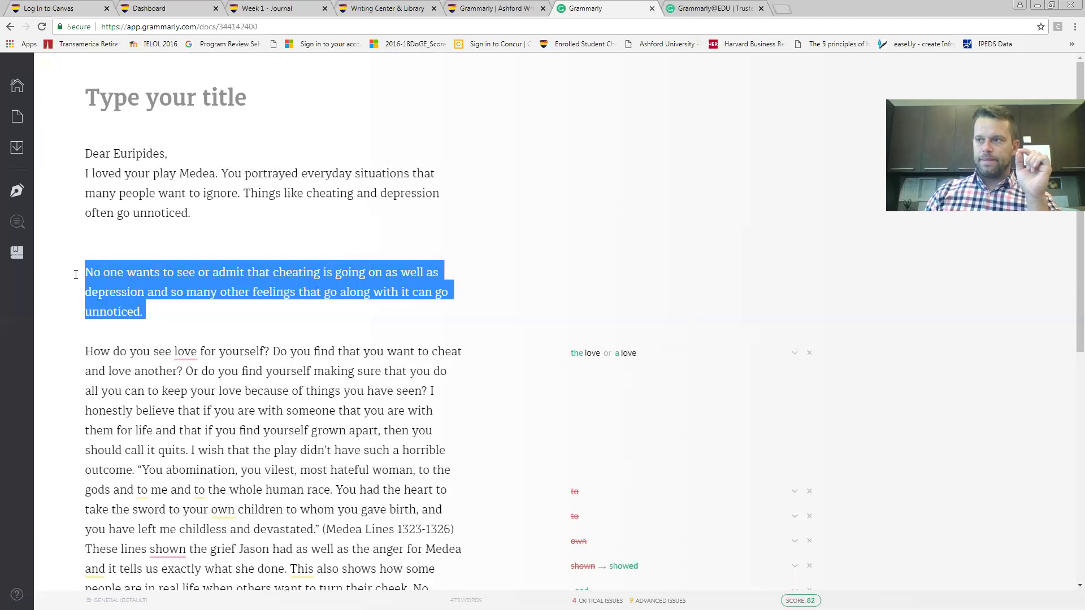
key("Delete")
key("BackSpace")
key("BackSpace")
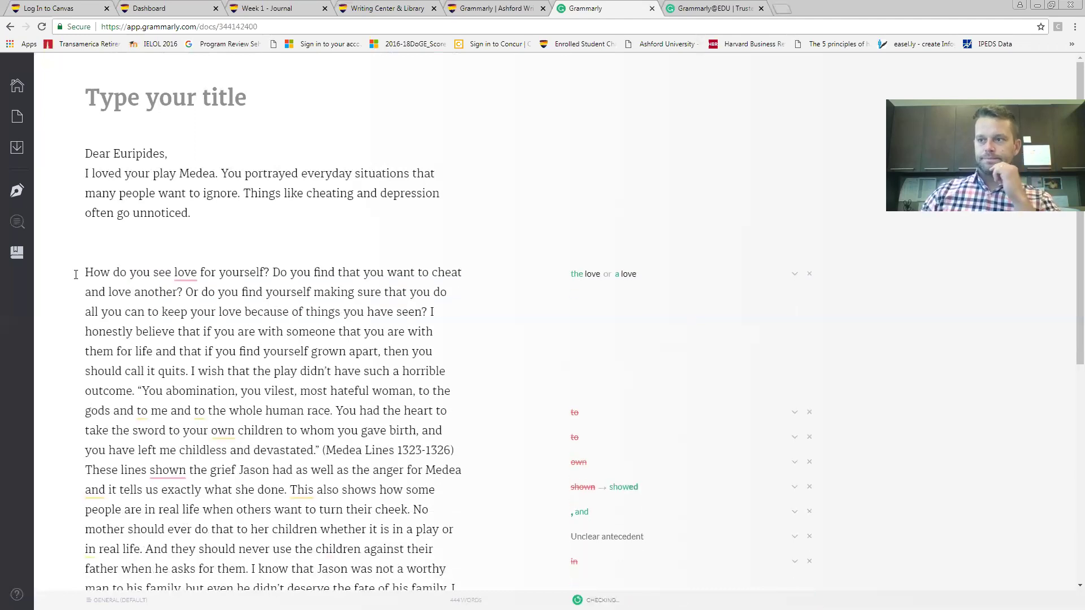
Separate the three questions about love into individual paragraphs and start another paragraph at "I honestly believe"
left_click(273, 271)
key("Return")
key("Return")
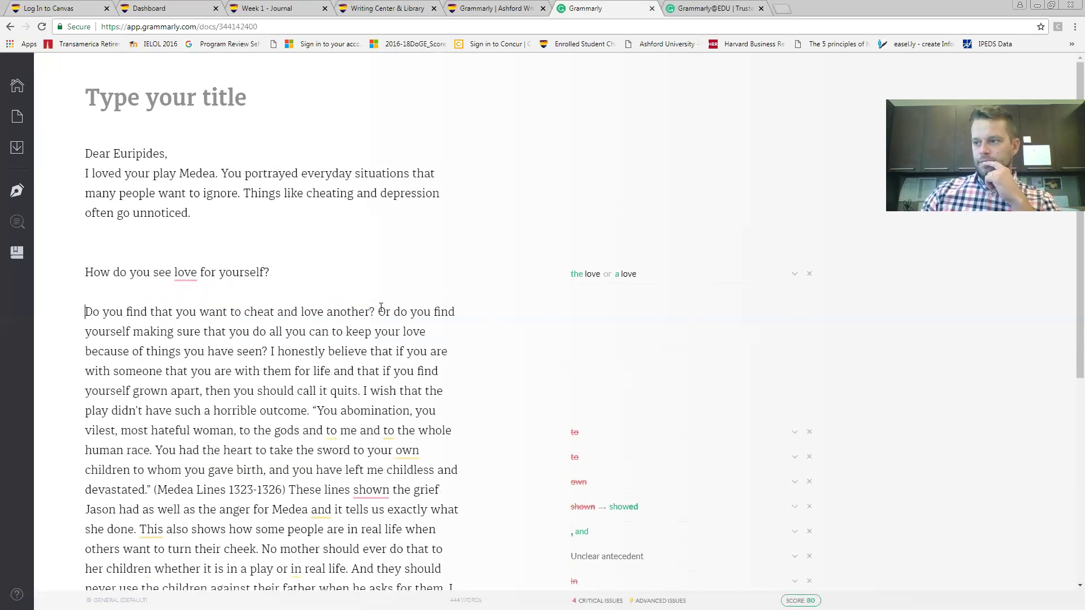
key("Return")
key("Return")
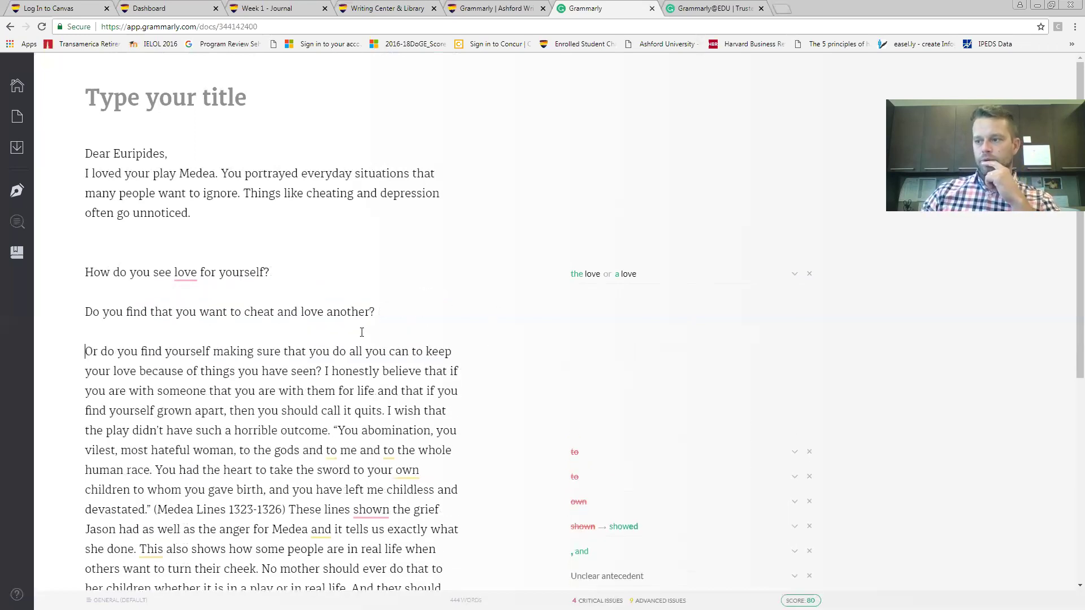
left_click(326, 371)
key("Return")
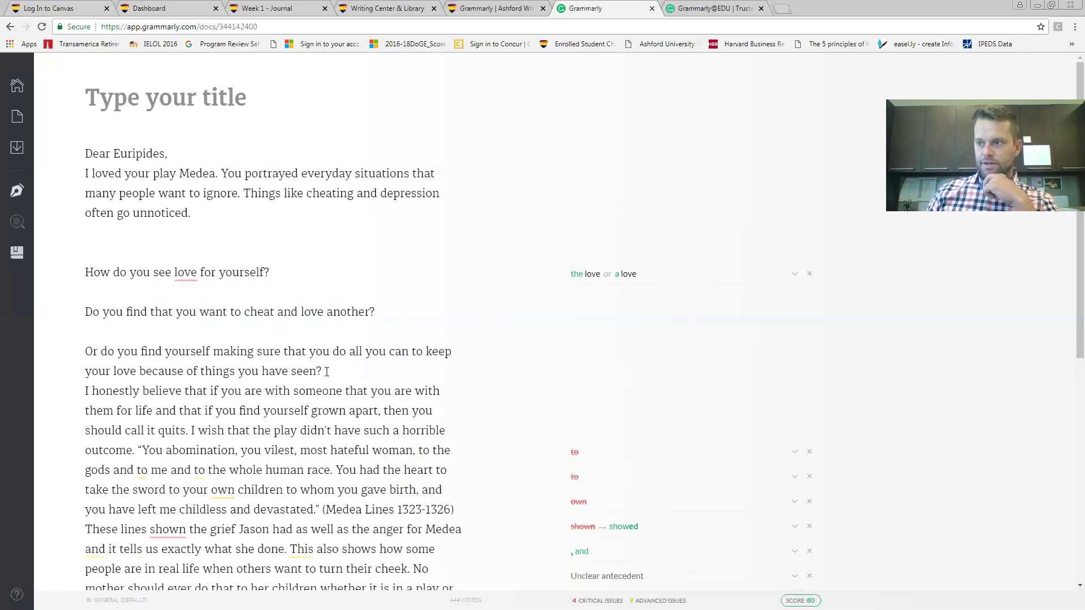
key("Return")
Delete the three questions from "How do you see love for yourself?" through "because of things you have seen?"
scroll(304, 332, "down", 2)
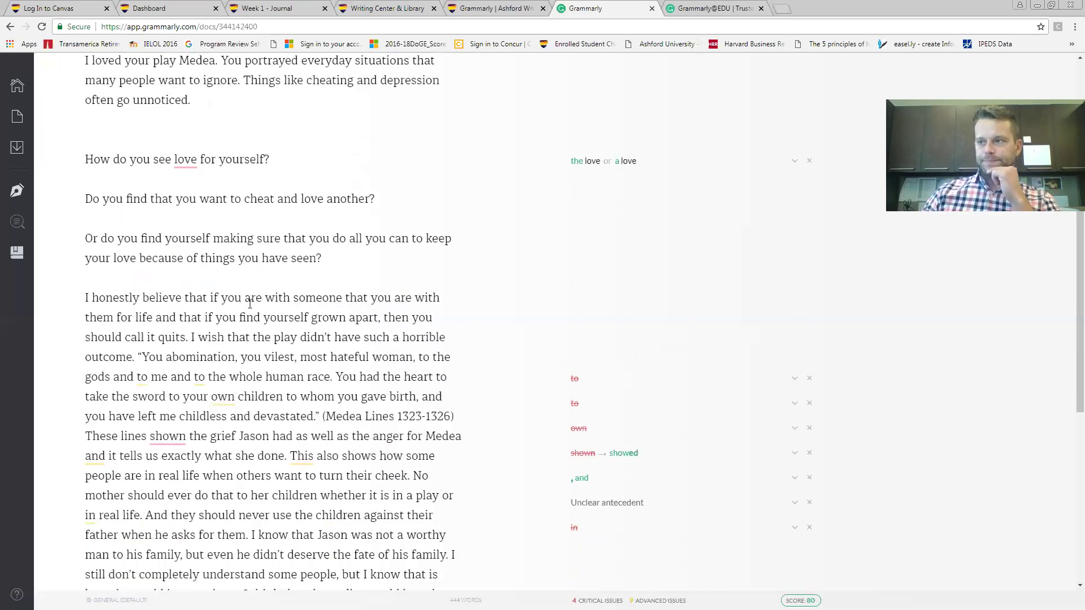
scroll(259, 304, "up", 1)
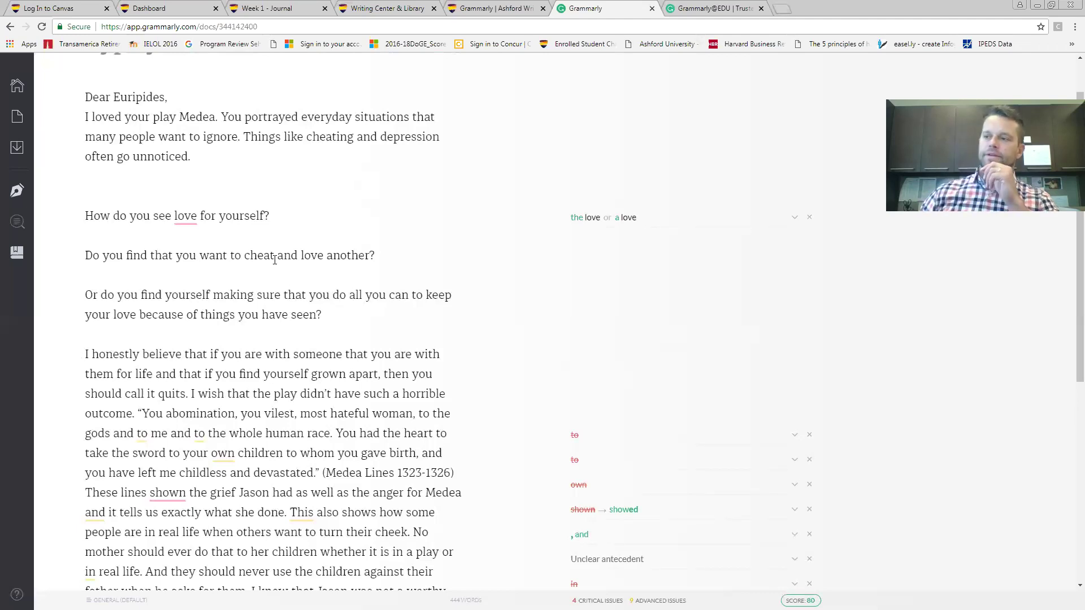
left_click_drag(331, 315, 84, 216)
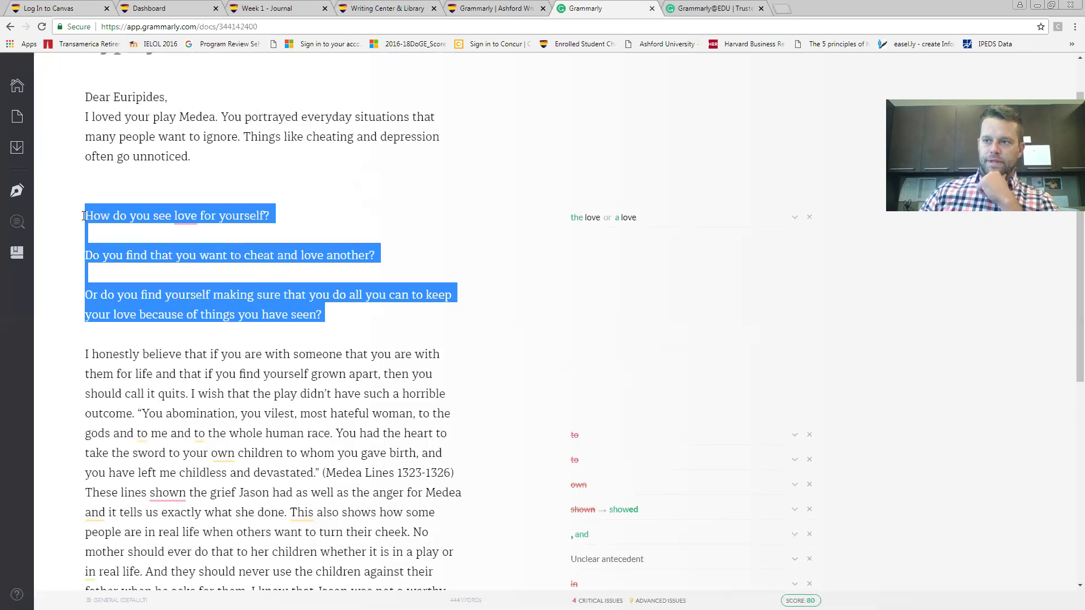
key("BackSpace")
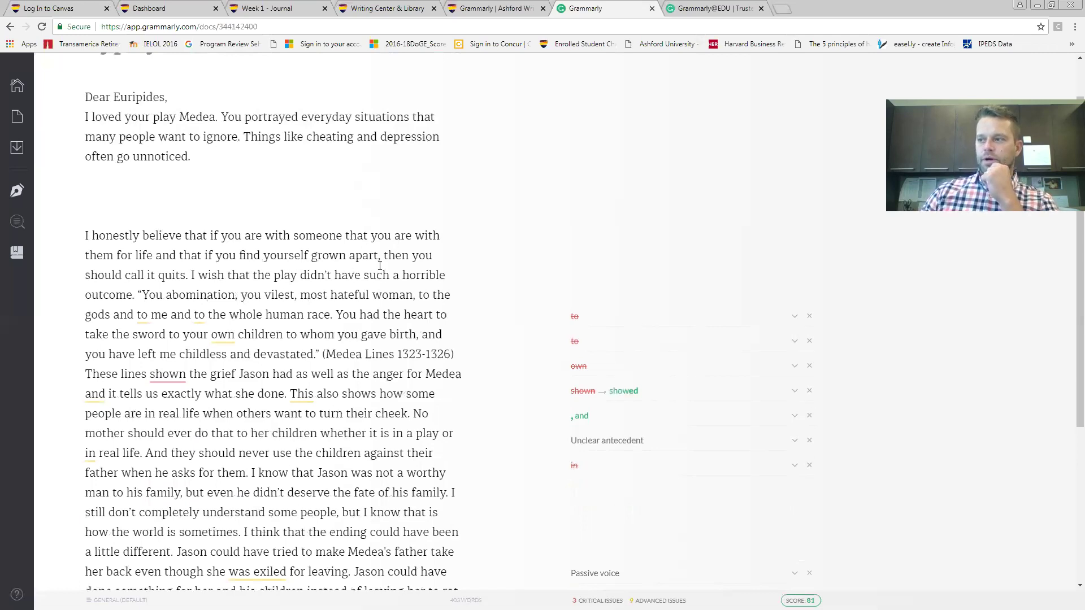
Insert a blank-line break before "I wish that the play" and remove the extra blank lines above "I honestly believe"
left_click(192, 275)
key("Return")
key("Return")
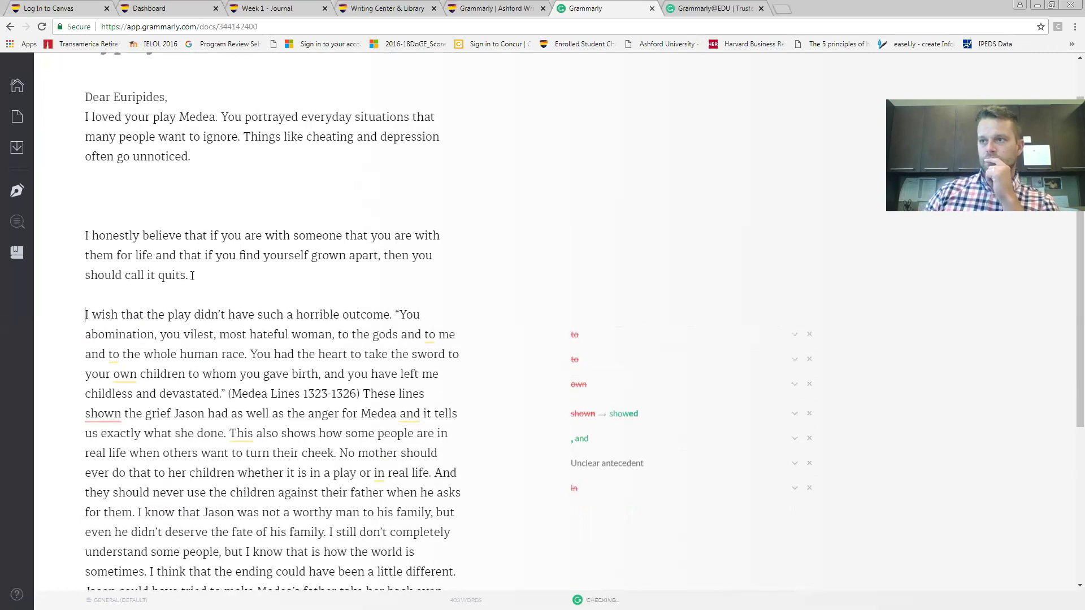
left_click(81, 235)
key("BackSpace")
key("BackSpace")
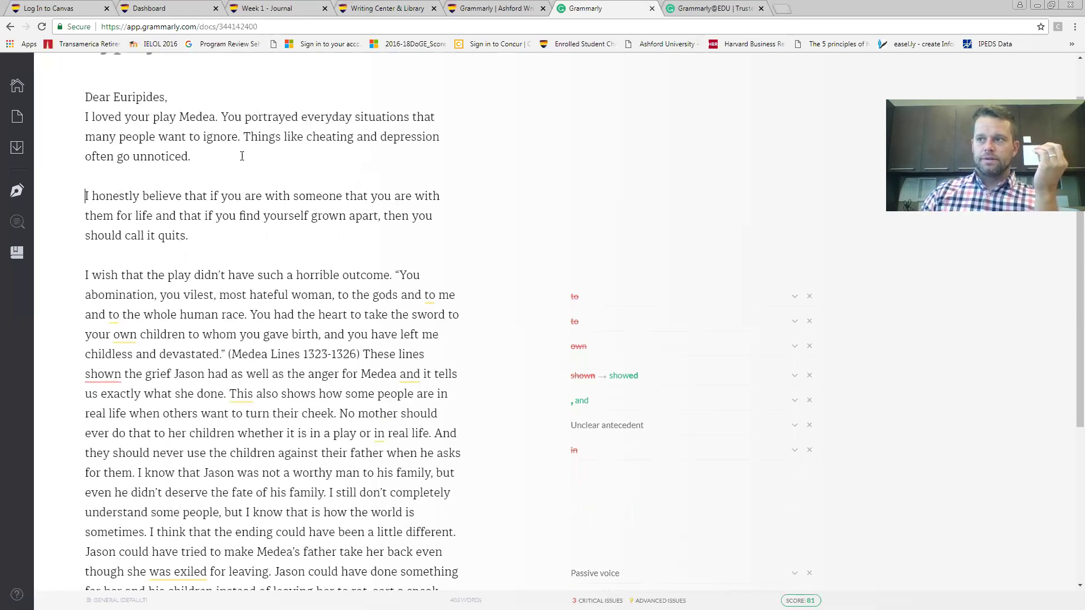
Add the revision note "(Explain more here....)" after "often go unnoticed." in the opening paragraph
left_click(201, 159)
type("Explai")
key("BackSpace")
key("BackSpace")
type("ore here....")
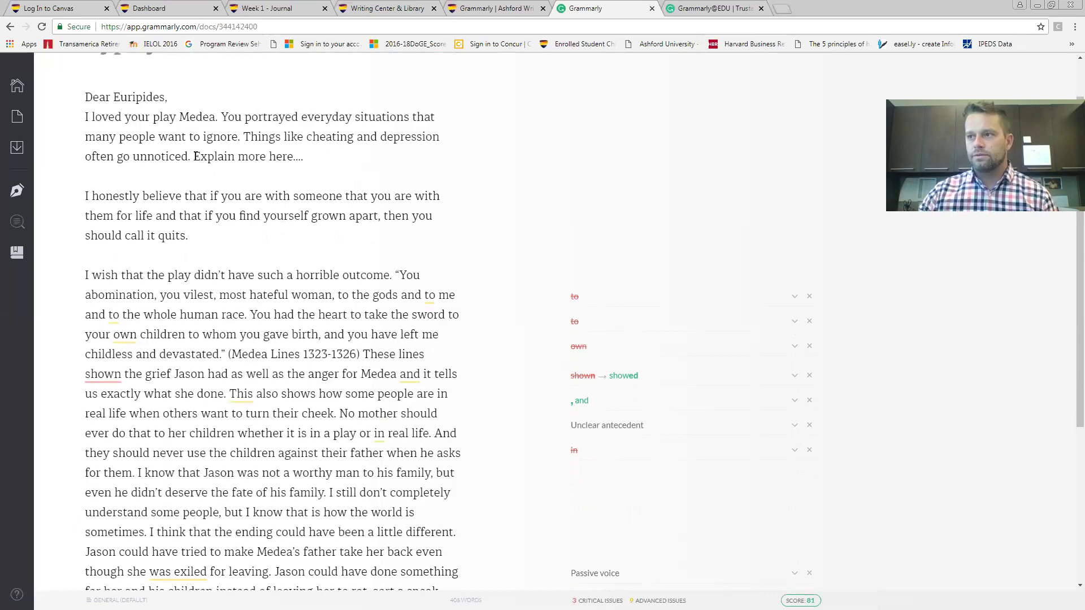
left_click(195, 156)
type(")")
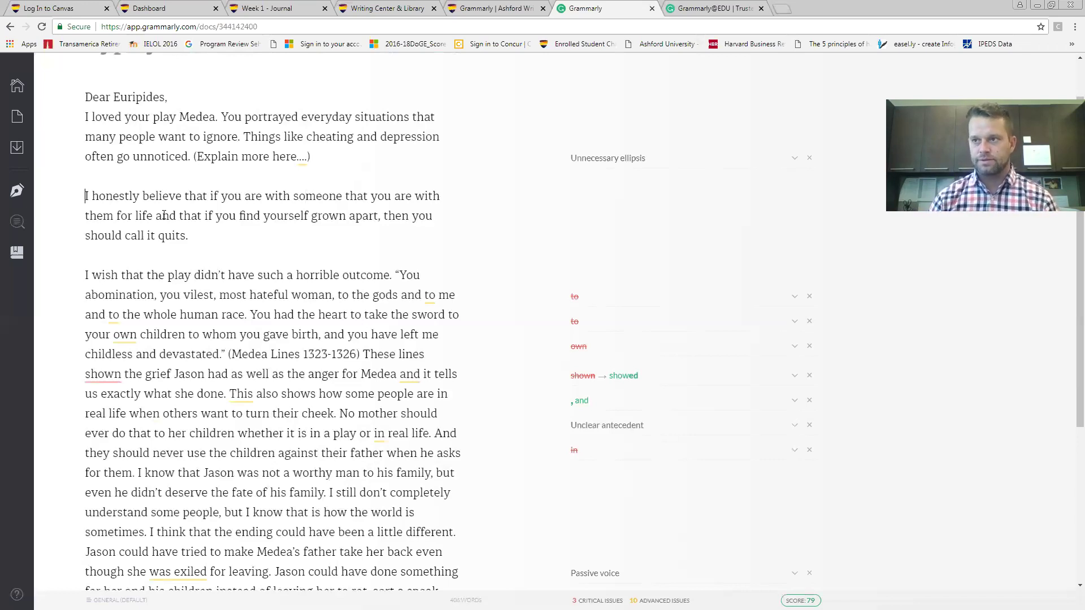
Begin the paragraph at "I honestly believe" with the transition "In contrast to your ideas about love,"
type("In contrast ")
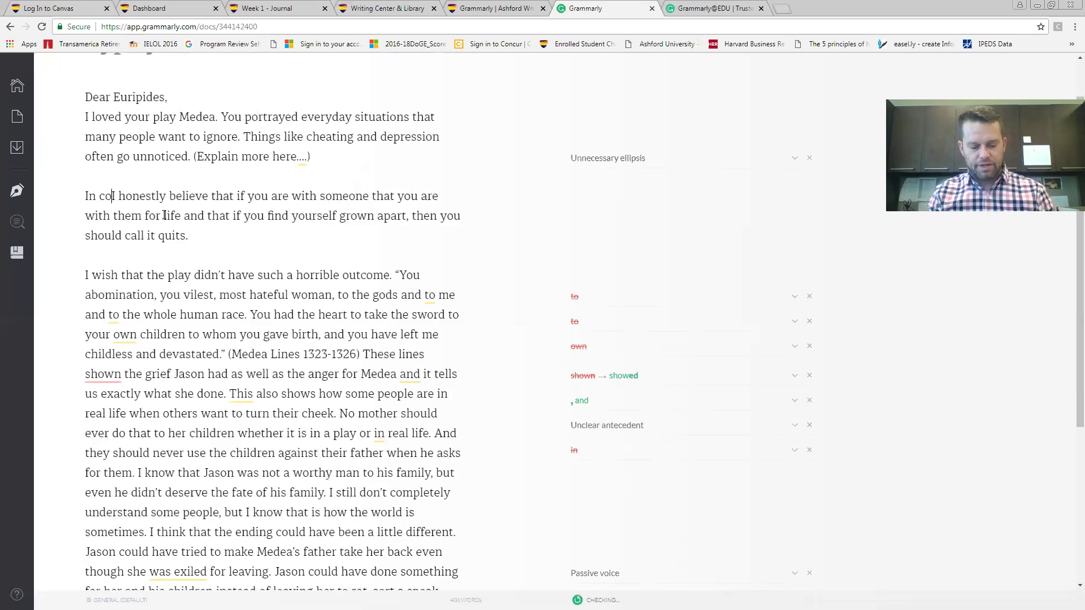
type("t")
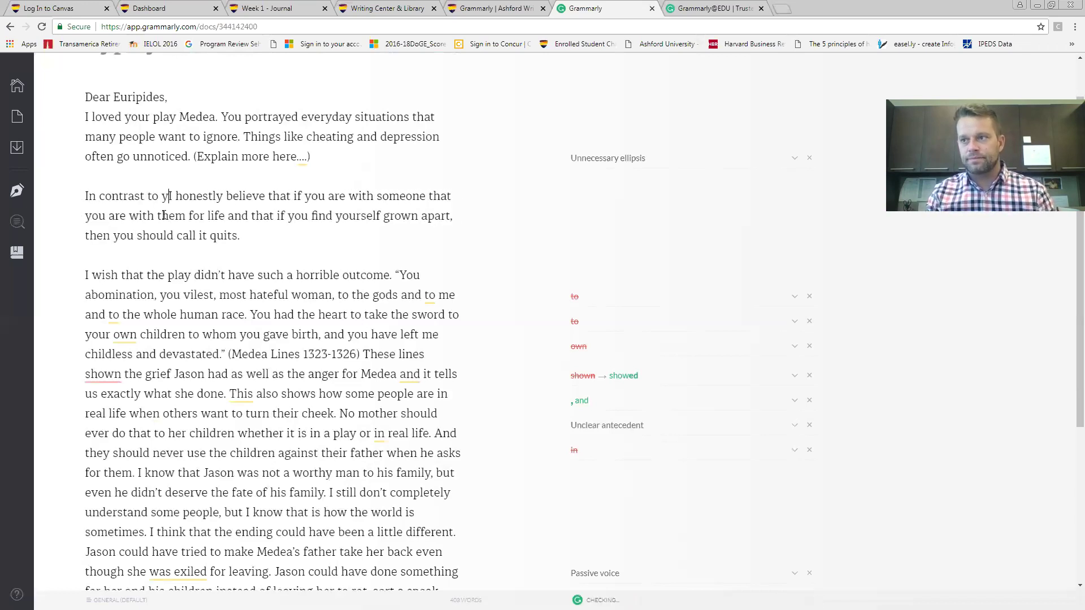
type("o your ideas about love")
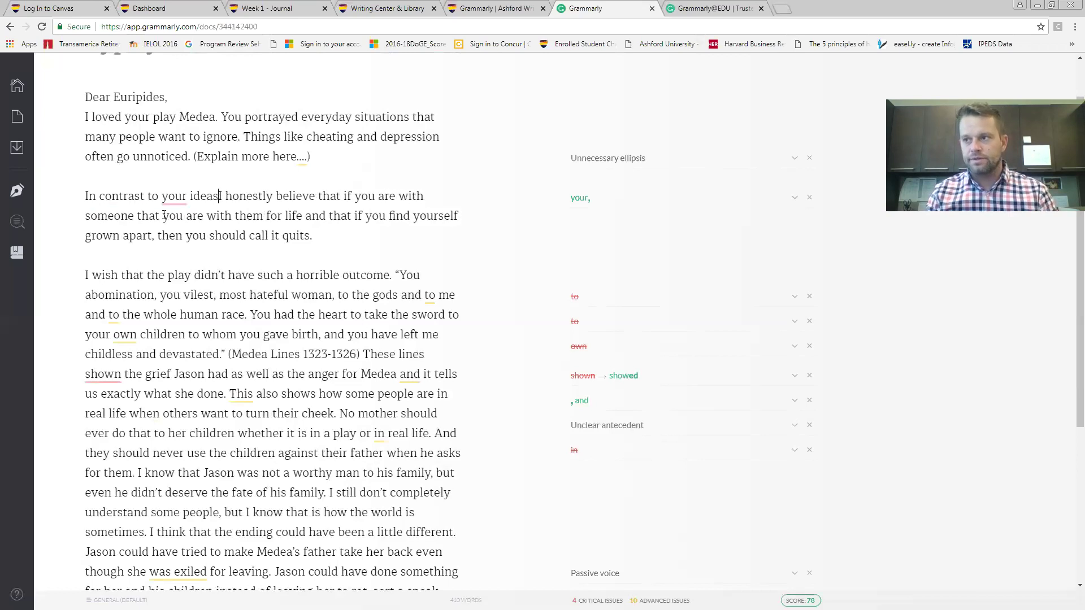
type(",")
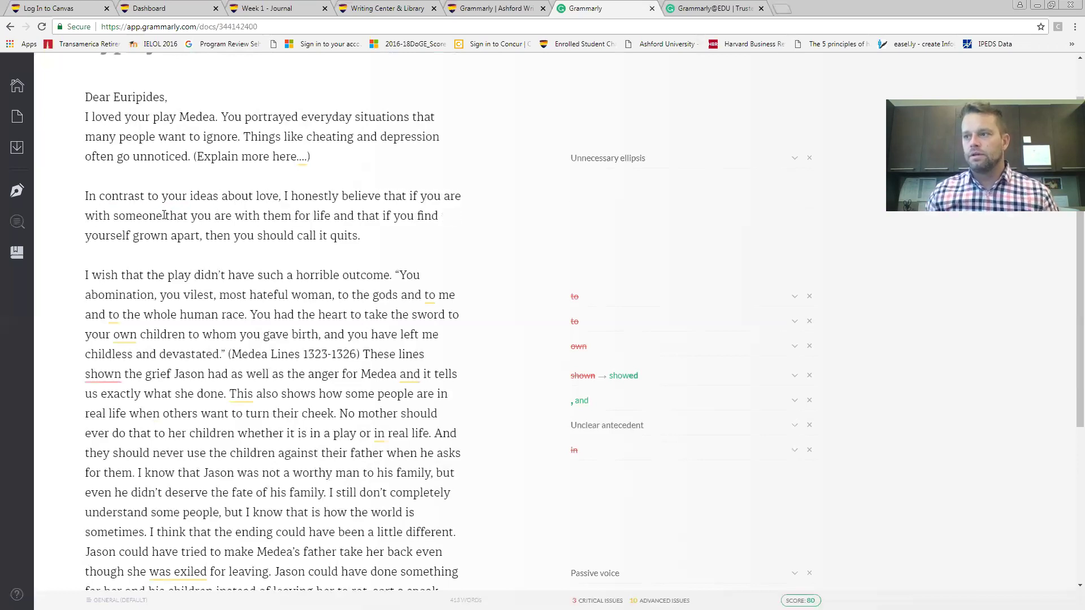
Delete the word "honestly" before "believe" in the second paragraph
key("BackSpace")
key("BackSpace")
key("BackSpace")
key("BackSpace")
key("BackSpace")
key("BackSpace")
key("BackSpace")
key("BackSpace")
key("BackSpace")
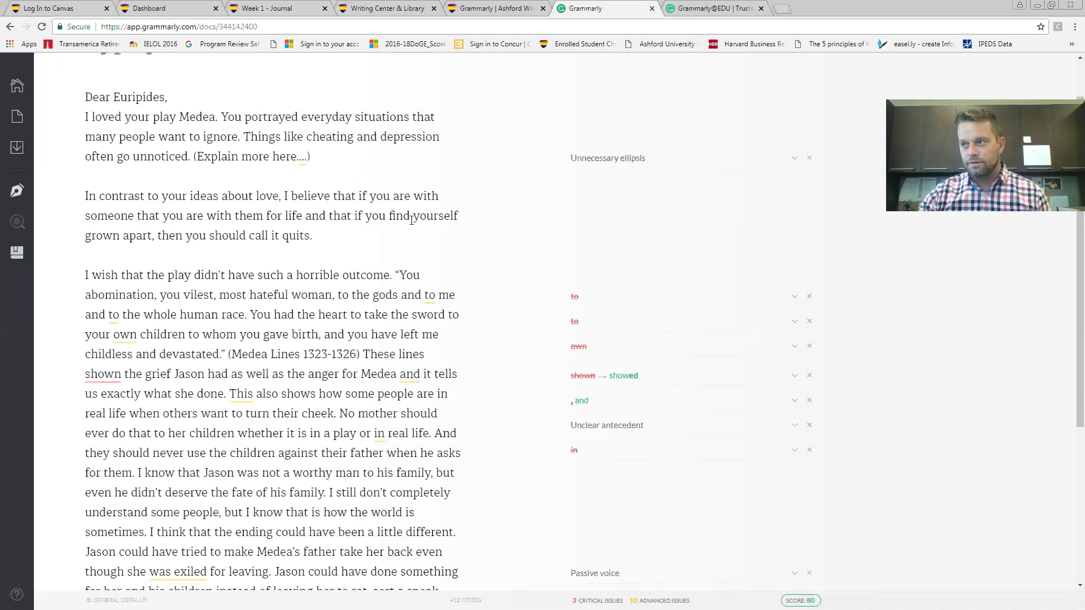
Isolate the phrase "with someone" by inserting blank-line breaks before it and before "that you are with them for life"
left_click(413, 194)
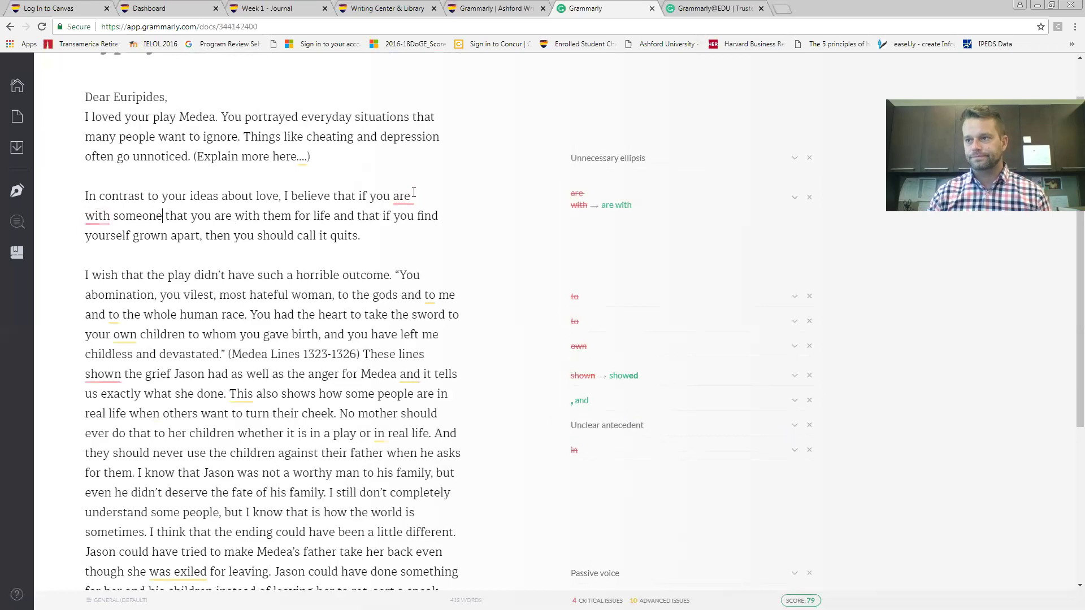
key("Return")
key("Return")
key("Up")
key("Up")
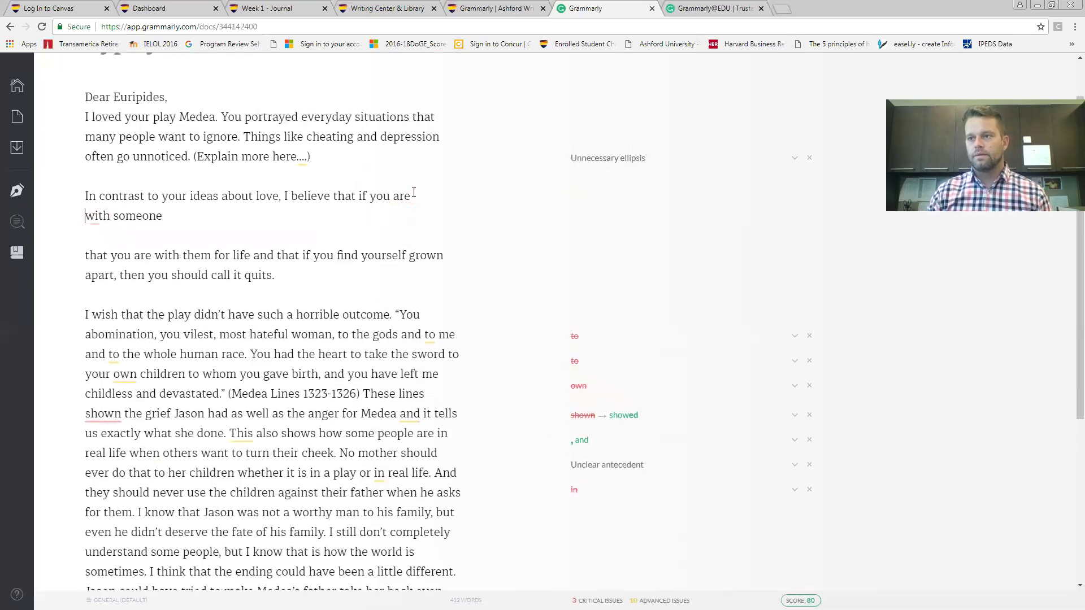
key("Return")
Add the revision note "(what does this mean?)" after "with someone"
left_click(170, 238)
type("(what d")
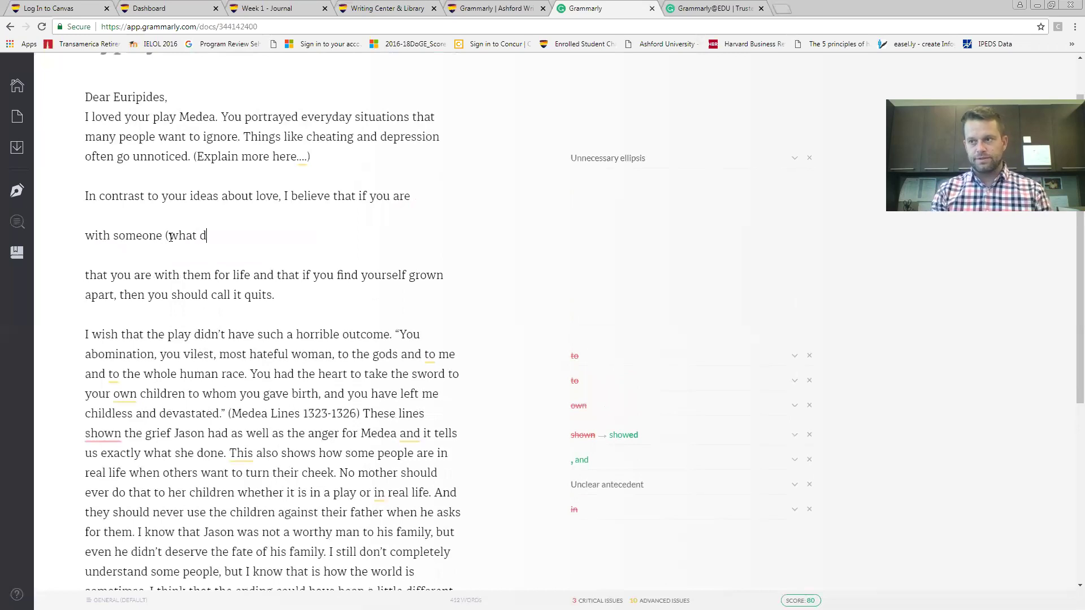
type("oes this mean;")
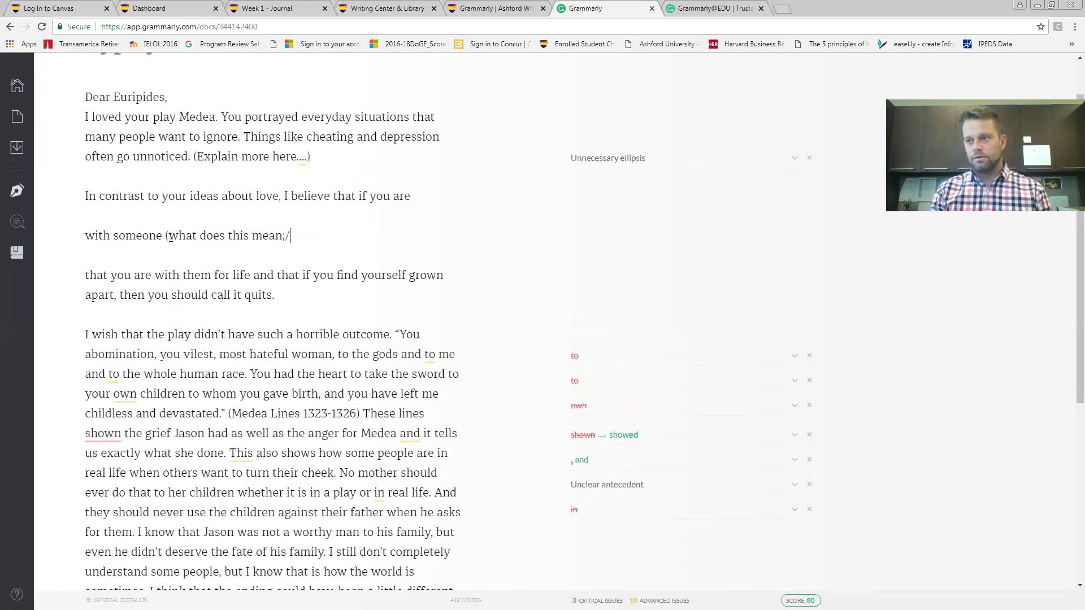
key("BackSpace")
type("?)")
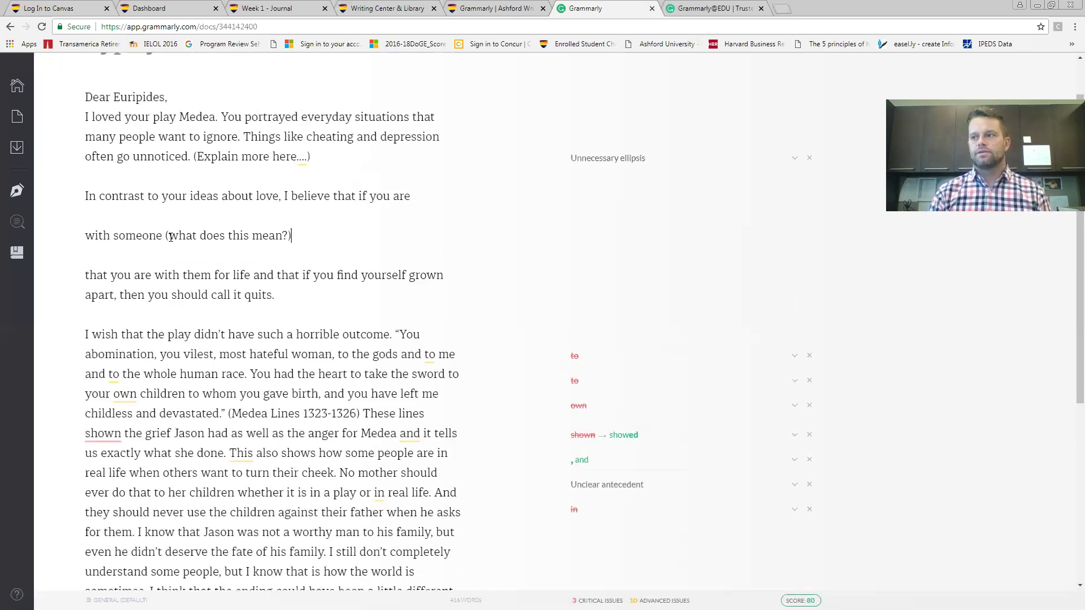
Replace "with someone (what does this mean?)" with "married to someone"
key("BackSpace")
key("BackSpace")
key("BackSpace")
key("BackSpace")
key("BackSpace")
key("BackSpace")
key("BackSpace")
key("BackSpace")
key("BackSpace")
key("BackSpace")
key("BackSpace")
key("BackSpace")
key("BackSpace")
key("BackSpace")
key("BackSpace")
key("BackSpace")
key("BackSpace")
key("BackSpace")
key("BackSpace")
key("BackSpace")
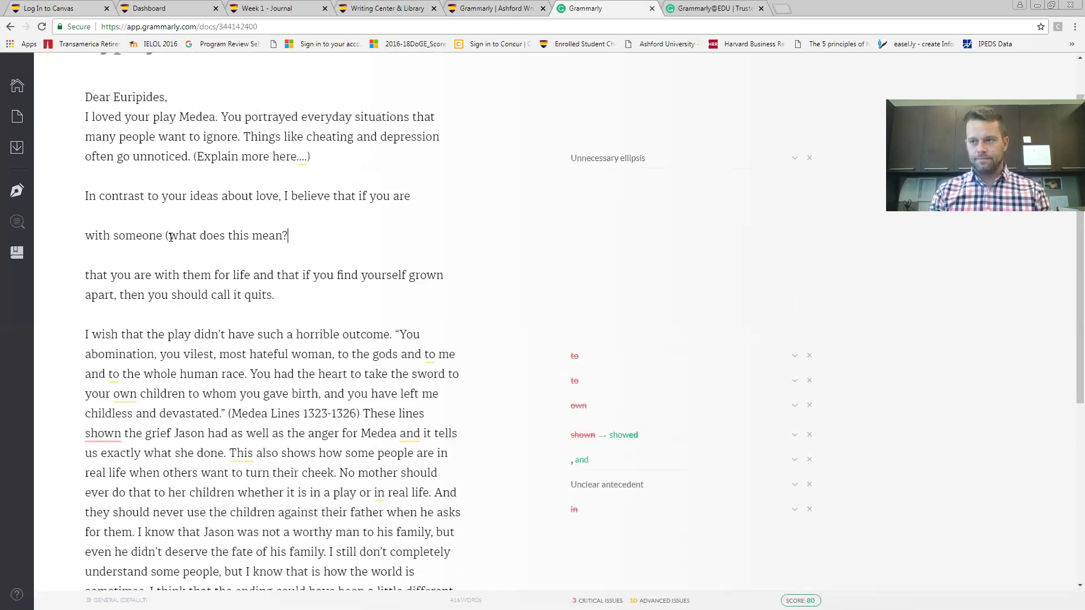
key("BackSpace")
key("BackSpace")
key("BackSpace")
key("BackSpace")
key("BackSpace")
type("ma")
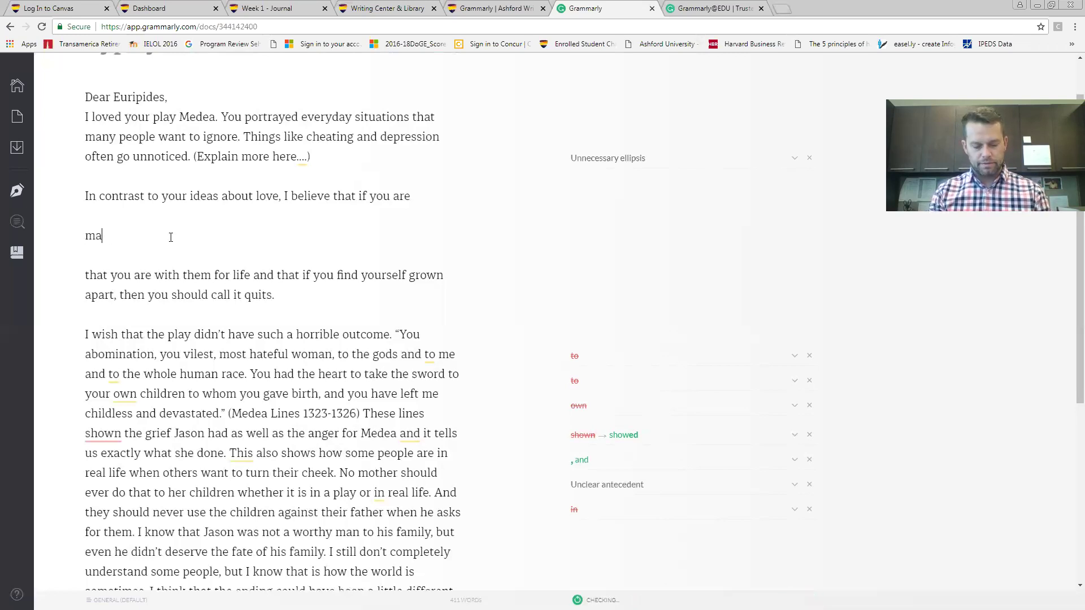
type("rried to someone")
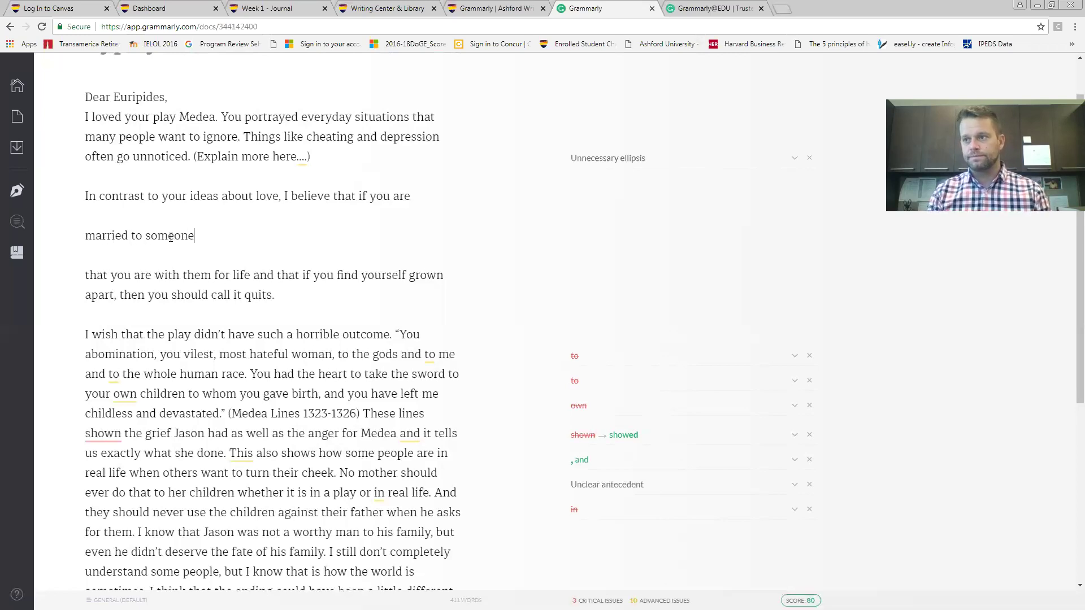
Replace "to someone" after "married" with ", then you should maintain that pact"
key("BackSpace")
key("BackSpace")
key("BackSpace")
key("BackSpace")
key("BackSpace")
key("BackSpace")
key("BackSpace")
key("BackSpace")
key("BackSpace")
key("BackSpace")
key("BackSpace")
key("BackSpace")
type("d")
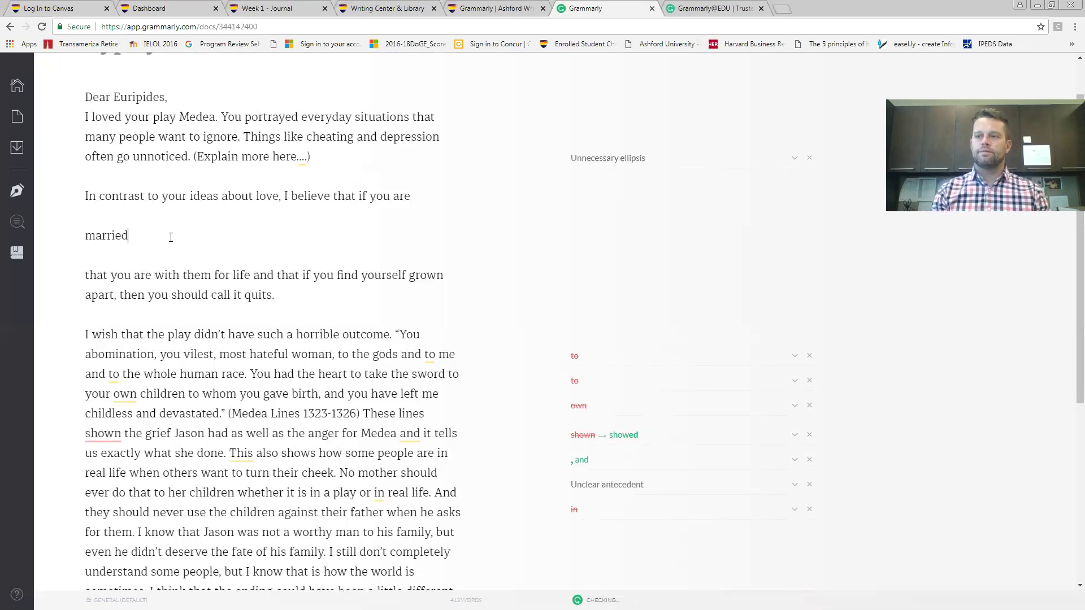
type(", then you ")
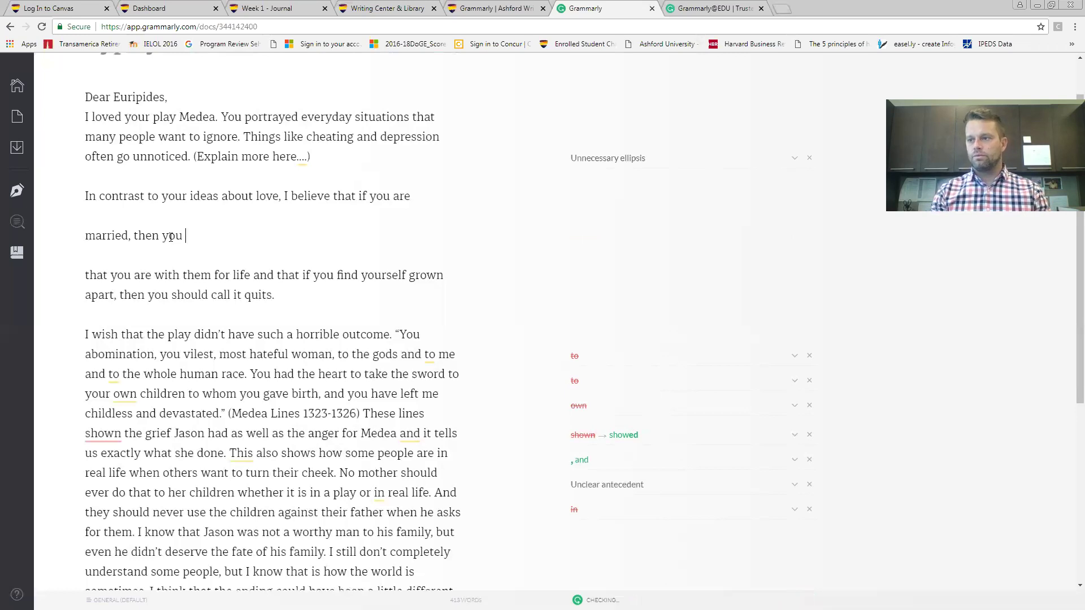
type("should maintain that")
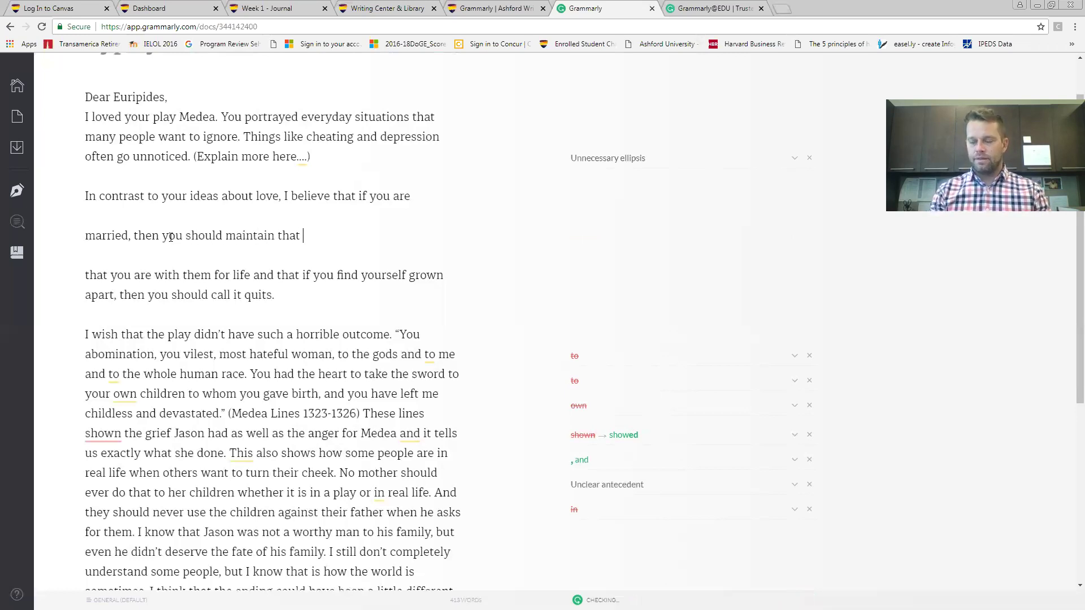
type(" pact")
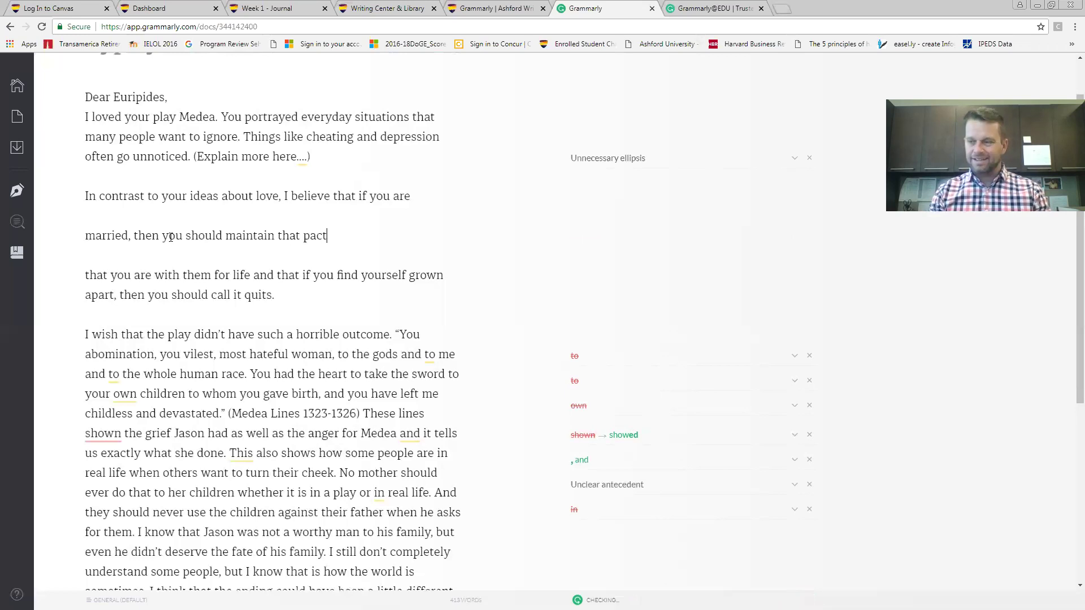
Replace "pact" with "relationship forever." to finish the sentence about marriage
key("BackSpace")
key("BackSpace")
key("BackSpace")
key("BackSpace")
key("BackSpace")
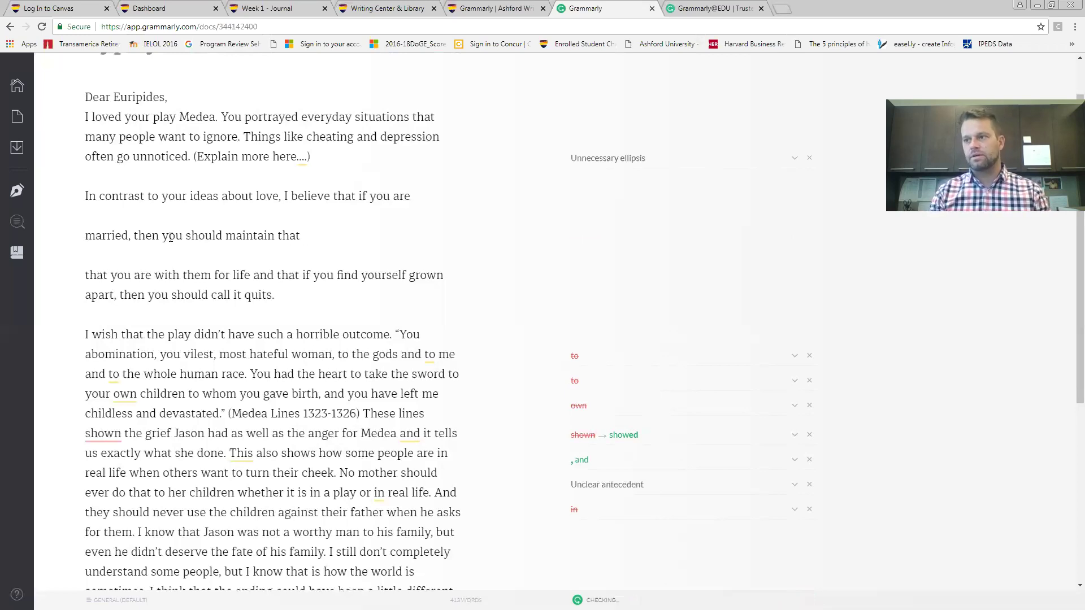
type("realtionship")
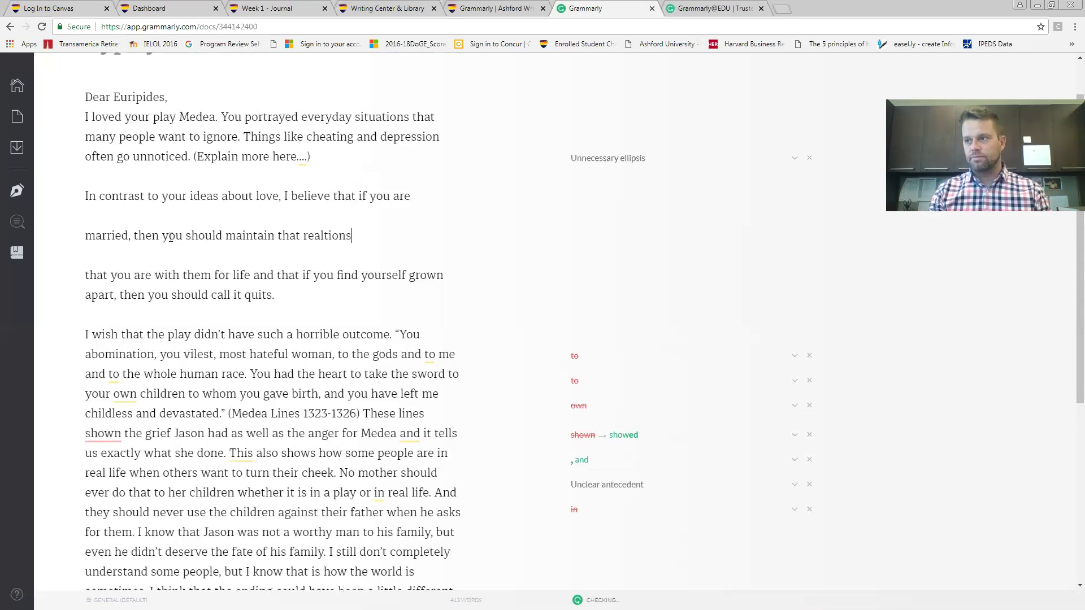
key("BackSpace")
key("BackSpace")
key("BackSpace")
key("BackSpace")
key("BackSpace")
key("BackSpace")
key("BackSpace")
key("BackSpace")
key("BackSpace")
key("BackSpace")
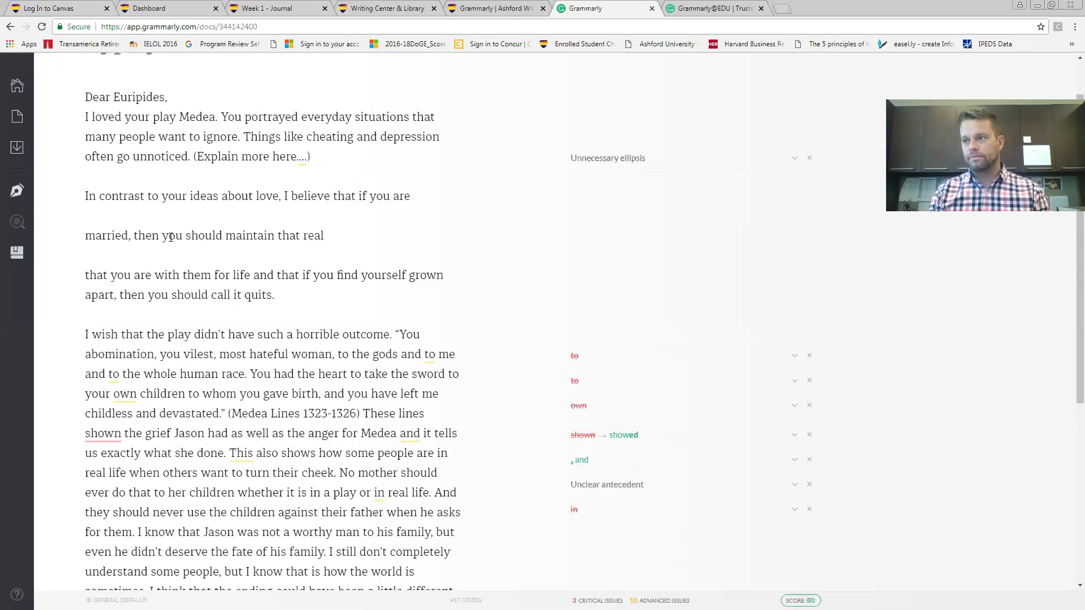
type("lationship forever.")
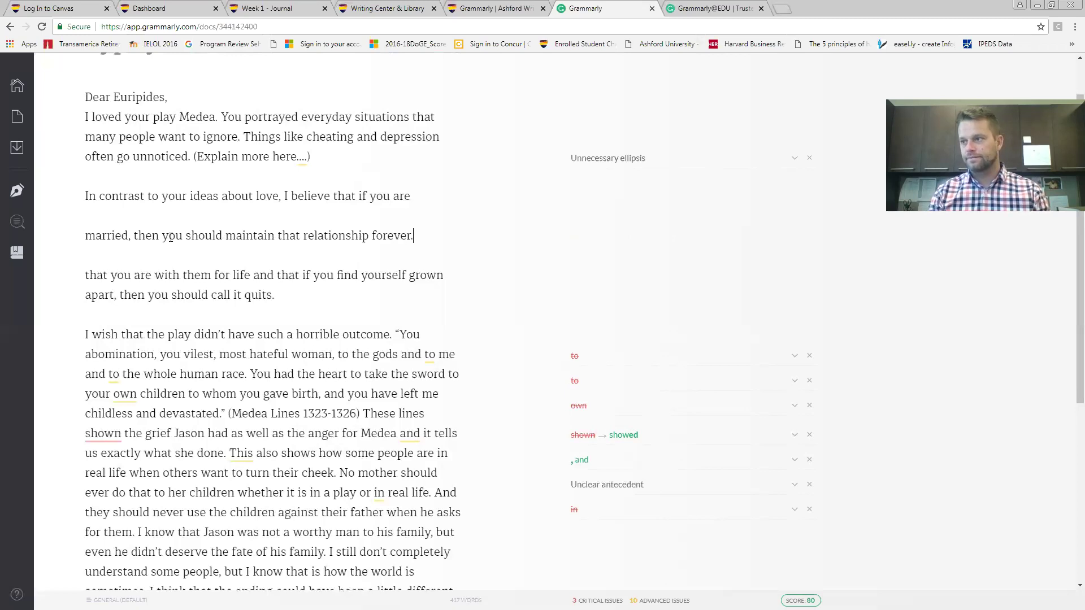
Delete the leftover text from "that you are with them for life" through "call it quits." together with its empty line
left_click_drag(275, 295, 80, 278)
key("BackSpace")
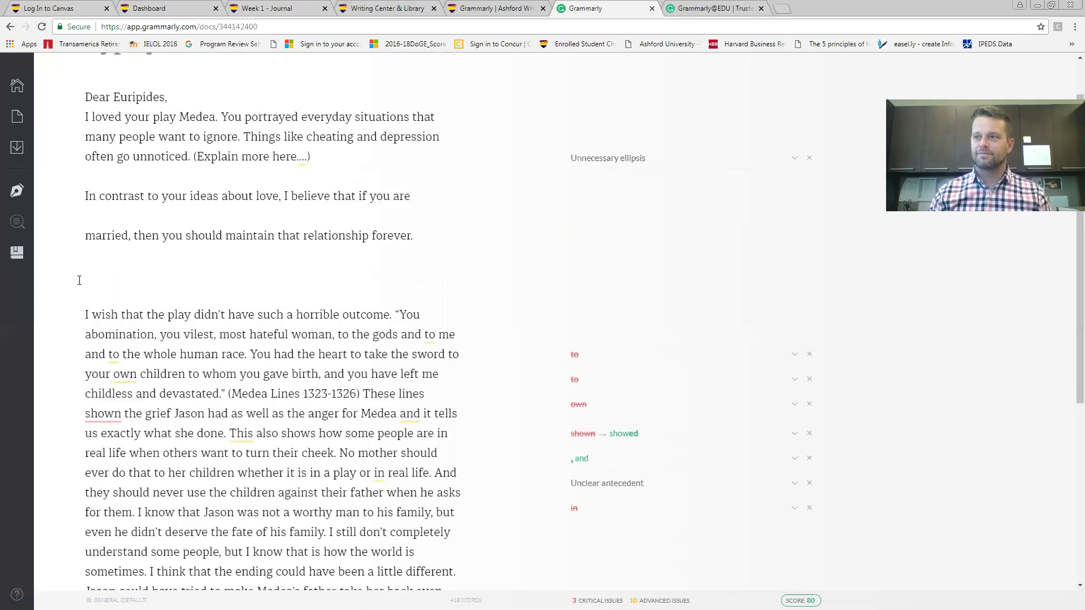
key("BackSpace")
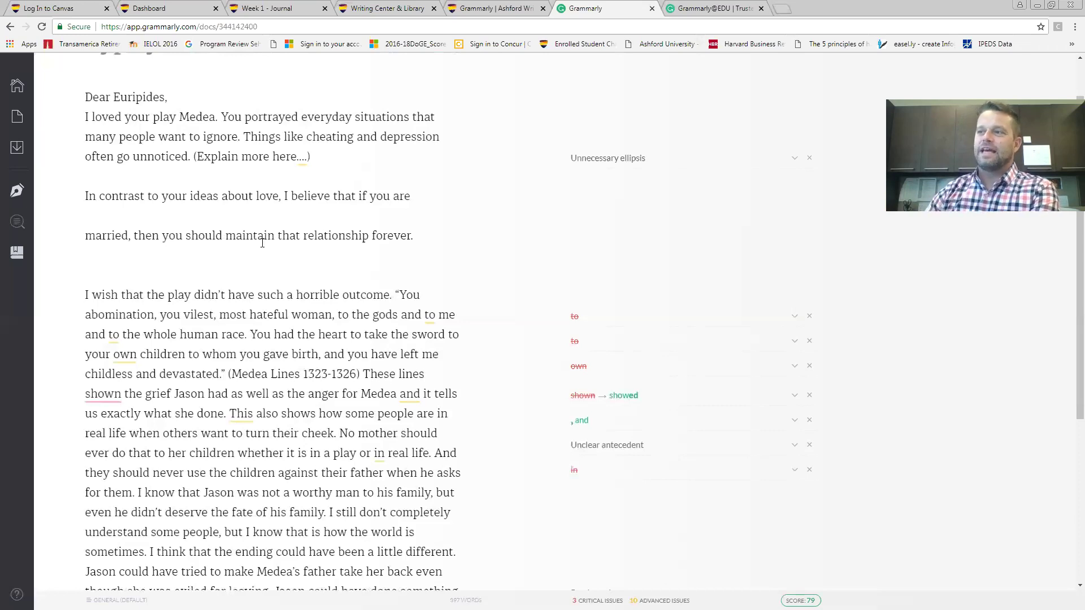
left_click_drag(414, 237, 133, 236)
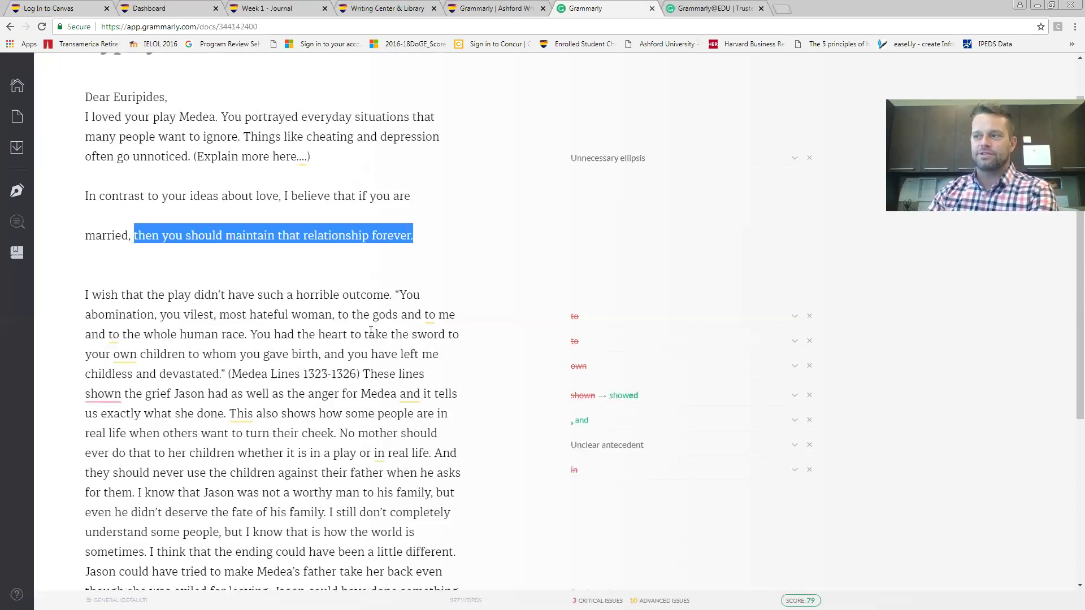
left_click(413, 238)
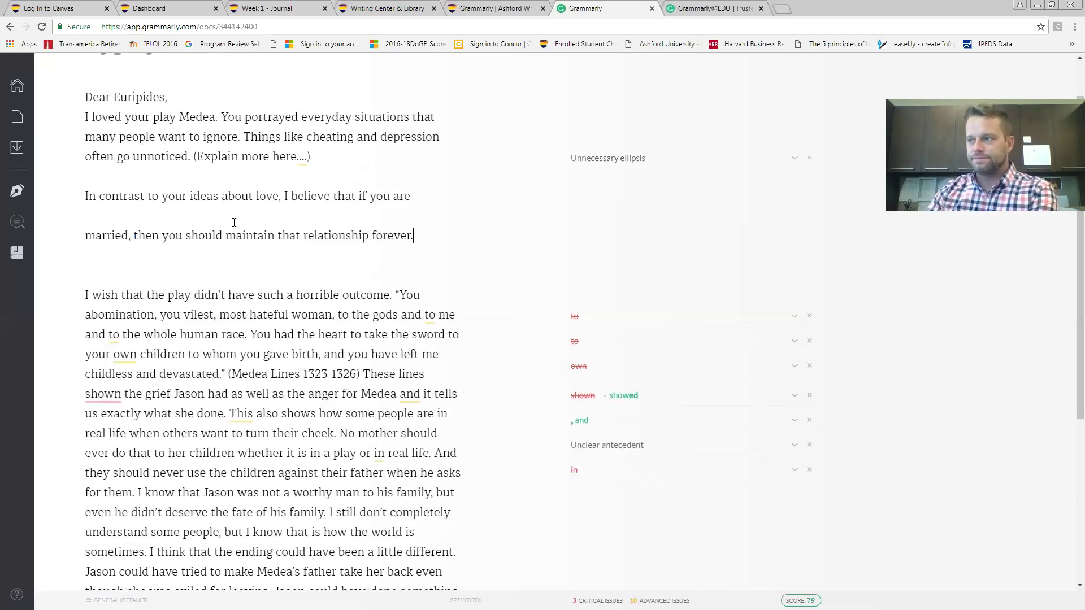
Rejoin "married, then you should maintain" with "if you are" and remove the extra blank line above "I wish that the play"
left_click(85, 236)
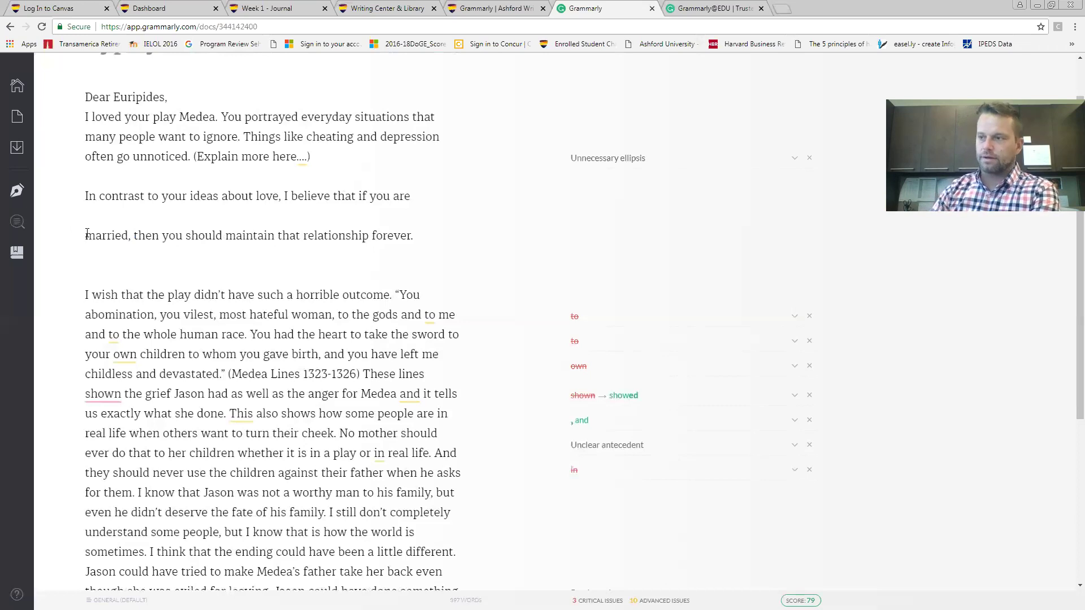
key("BackSpace")
key("BackSpace")
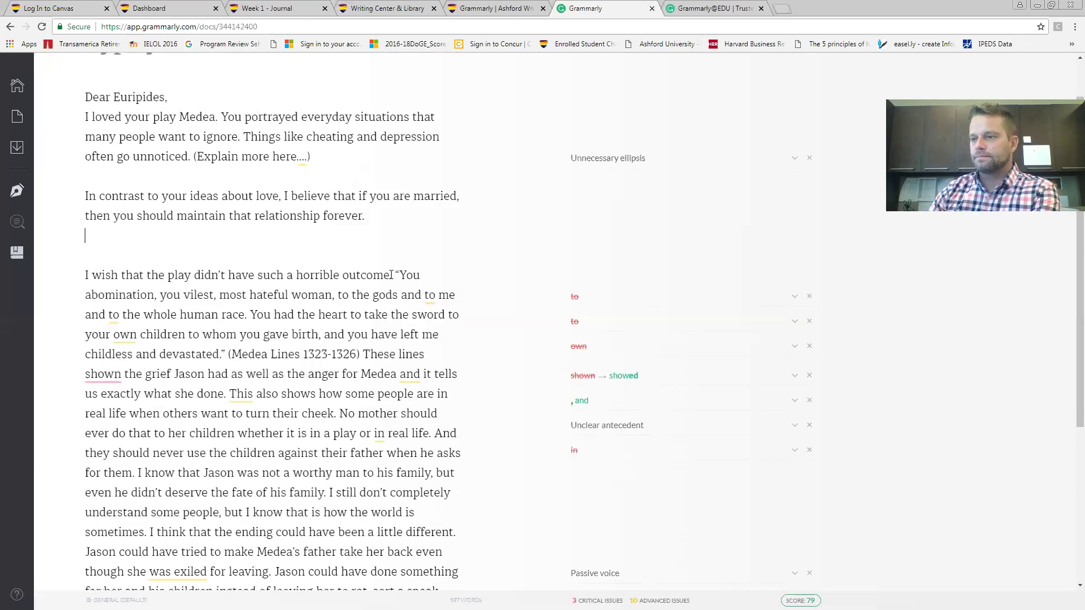
left_click(82, 276)
key("BackSpace")
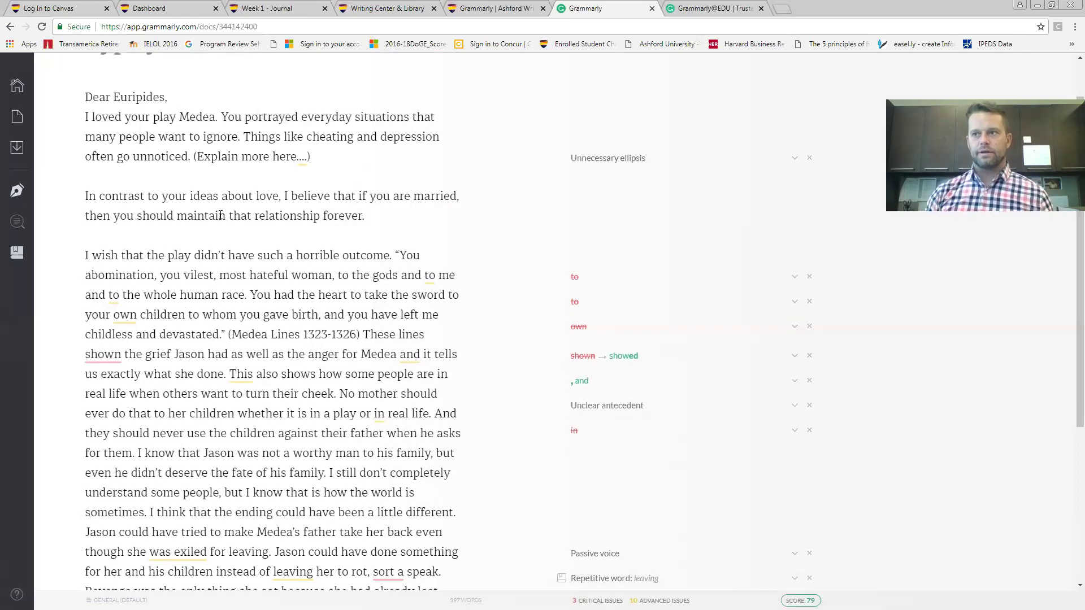
Below "relationship forever.", add "Why do you believe this? Is there any external support that you could bring in to verify your claim?"
left_click(375, 216)
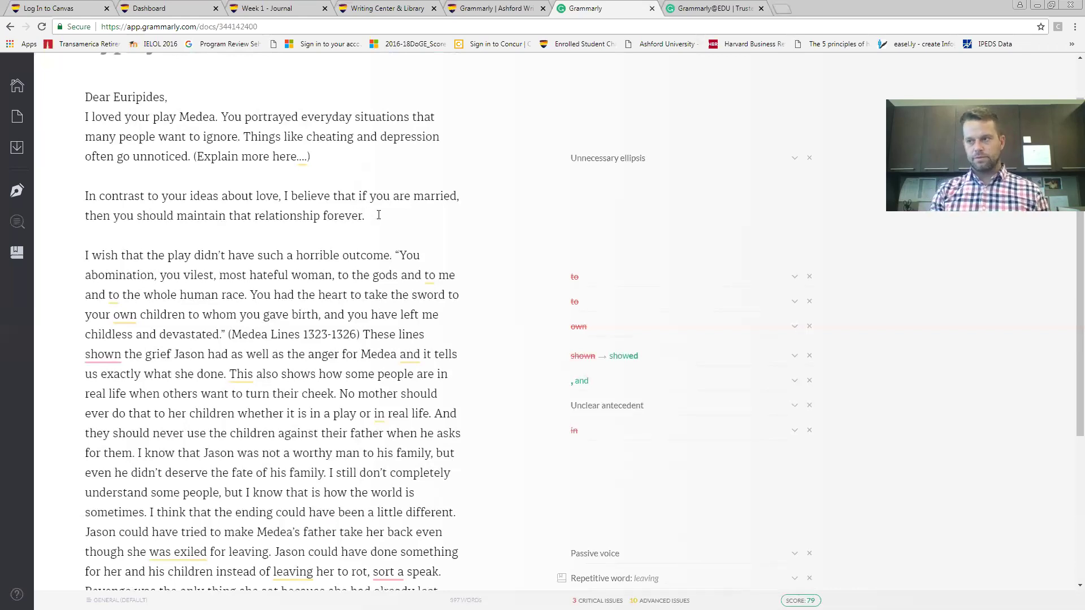
key("Return")
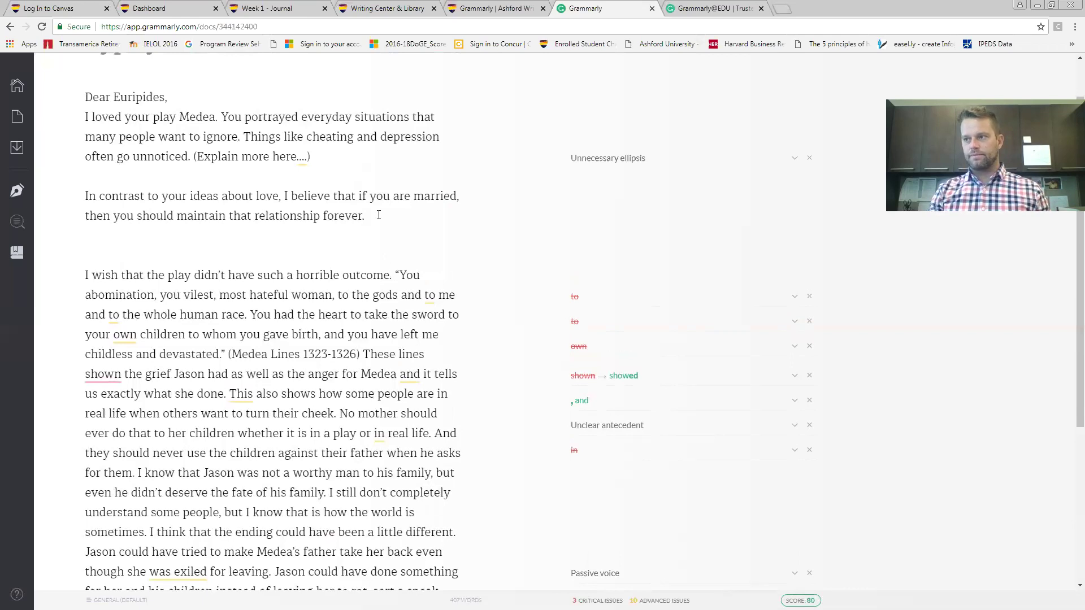
type("Why do you believe this? Is there any external support that you could ")
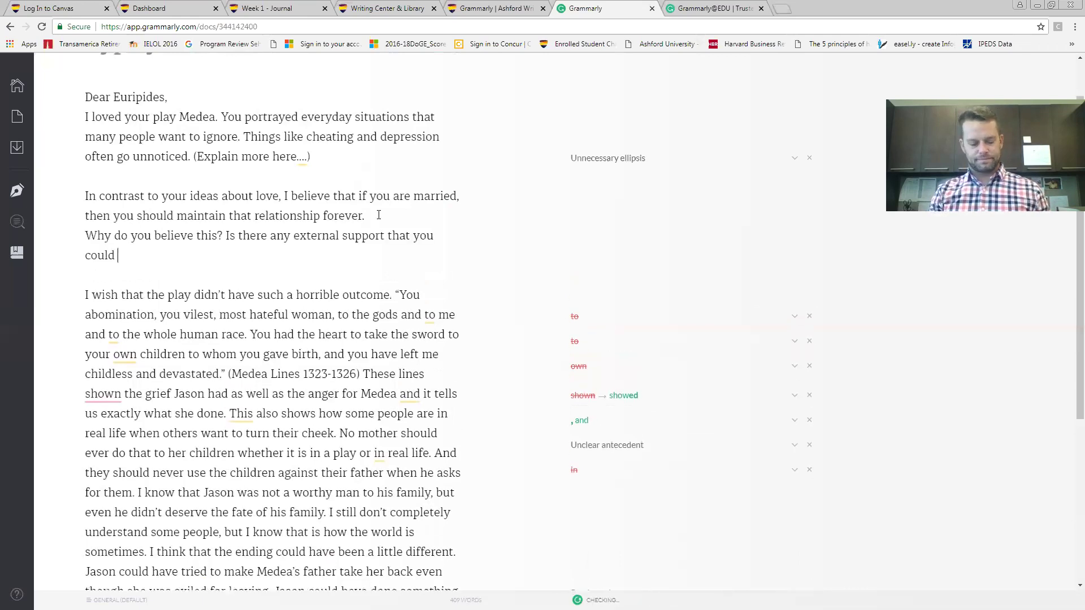
type("bring in ")
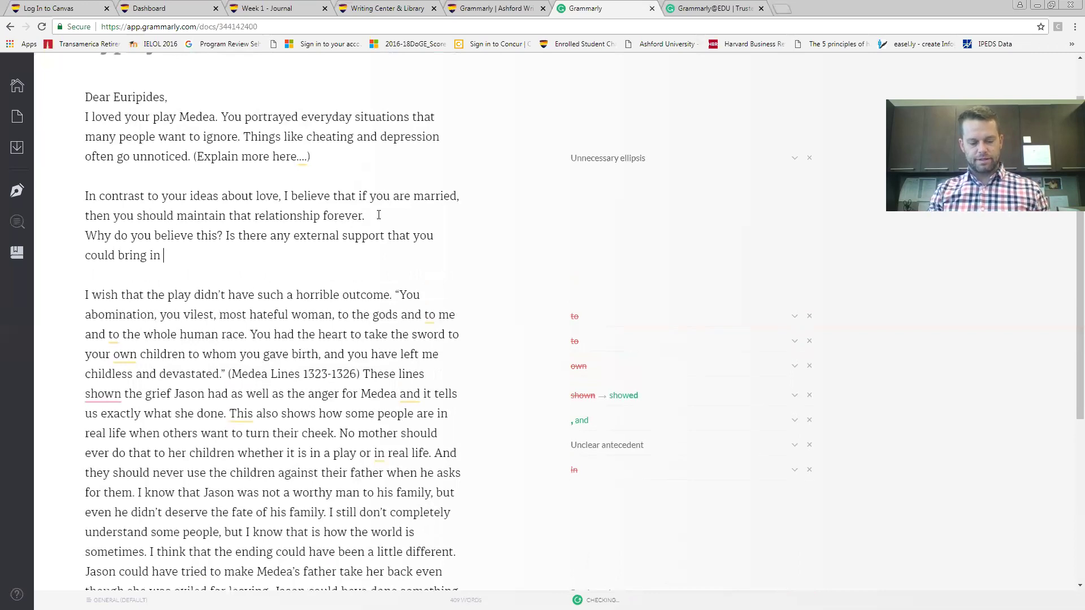
type("to verify your claim?")
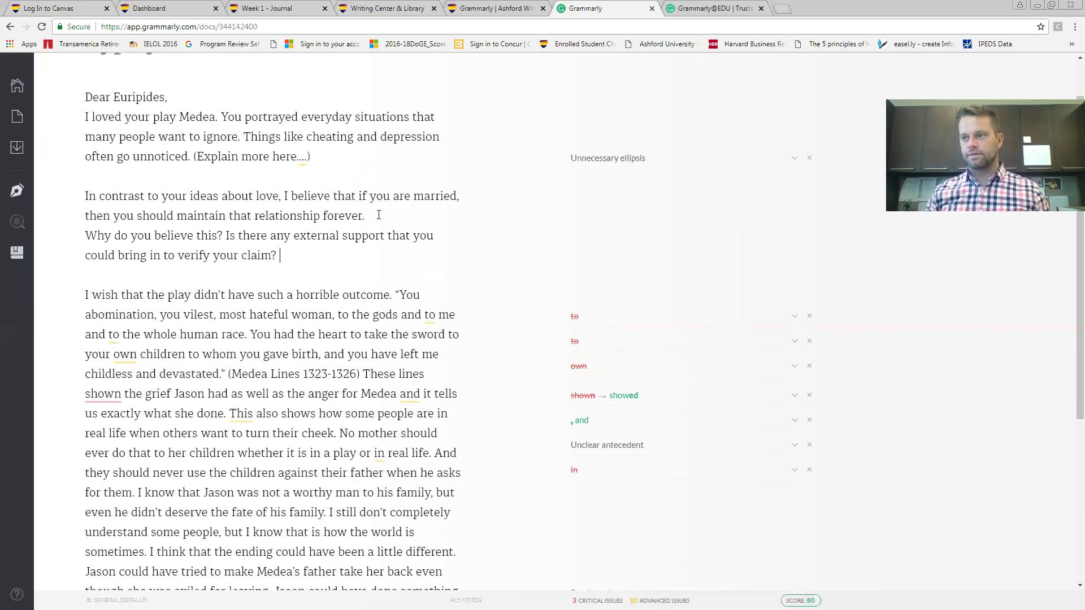
Insert a blank line above "Why do you believe this?" to set the revision questions apart as their own paragraph
key("Up")
key("Home")
type("\\")
key("Return")
key("BackSpace")
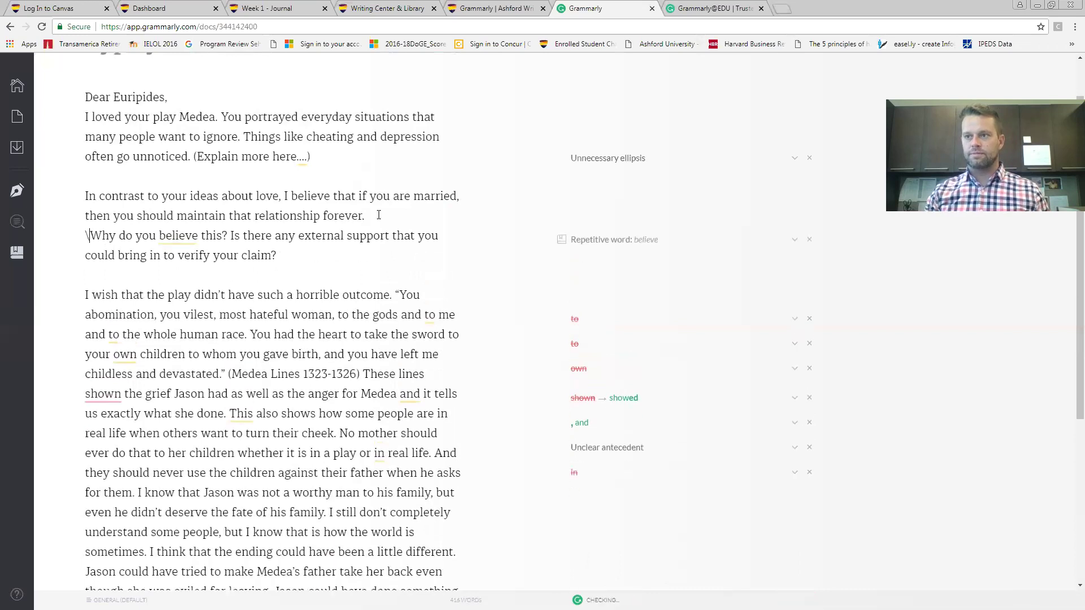
key("BackSpace")
key("Return")
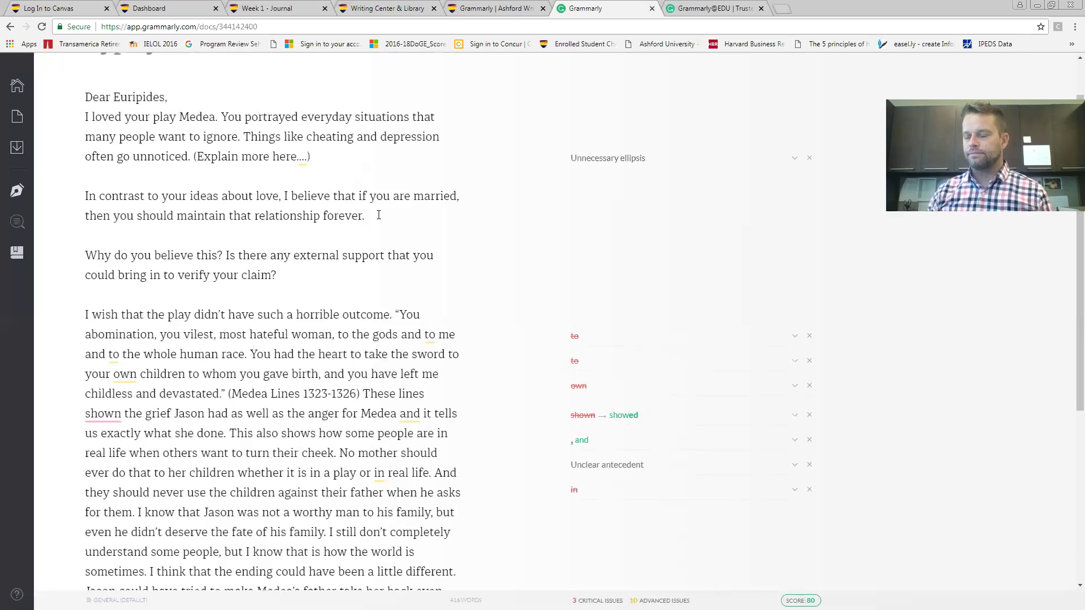
Replace "outcome" with "ending" in the sentence "I wish that the play didn't have such a horrible outcome."
scroll(328, 223, "down", 2)
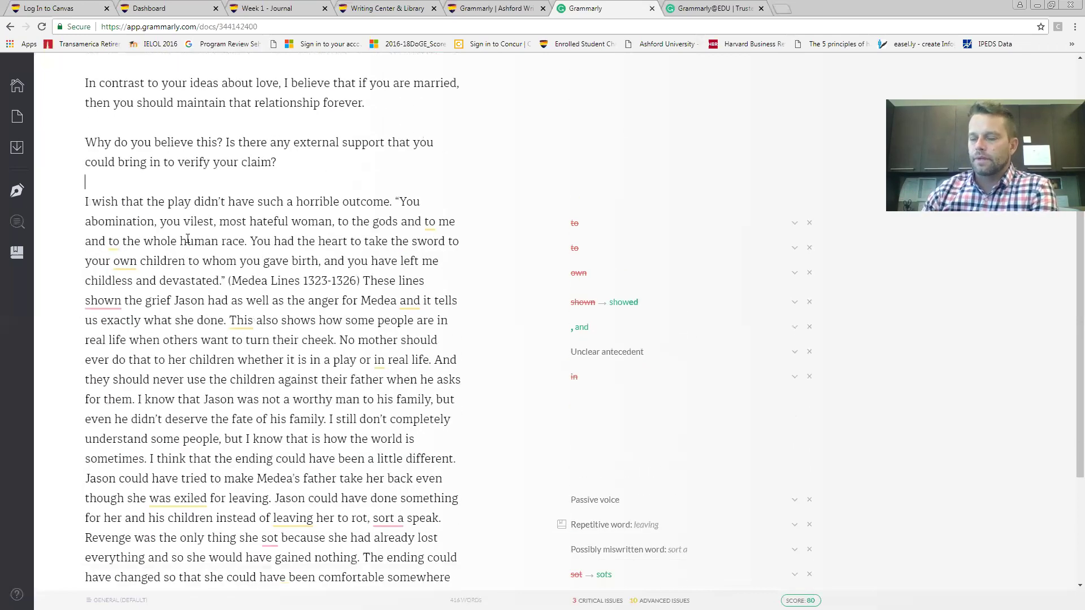
left_click(391, 203)
key("BackSpace")
key("BackSpace")
key("BackSpace")
key("BackSpace")
key("BackSpace")
key("BackSpace")
key("BackSpace")
key("BackSpace")
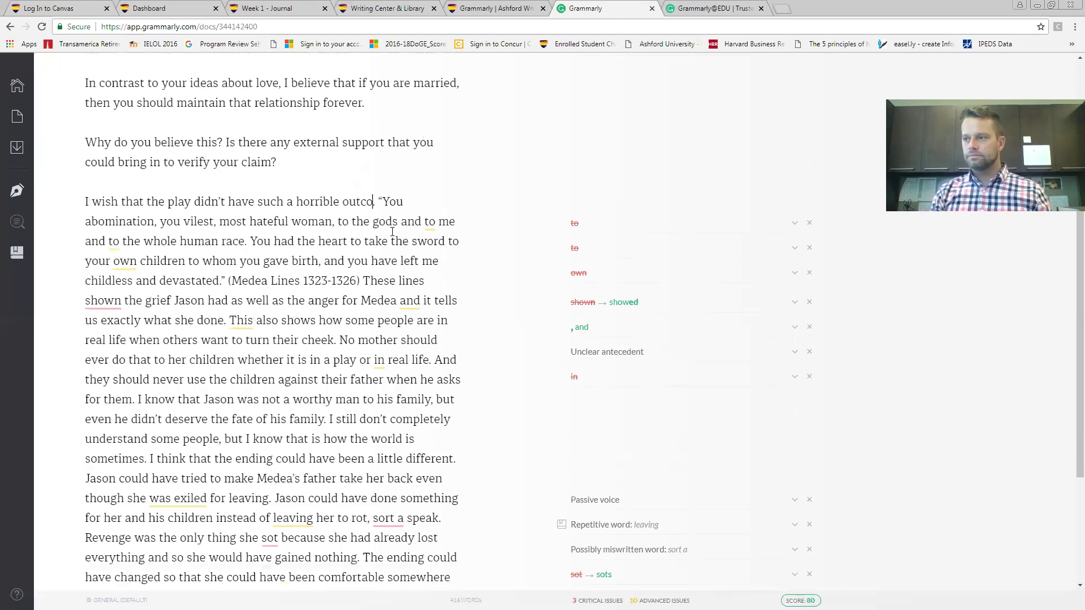
type("ending")
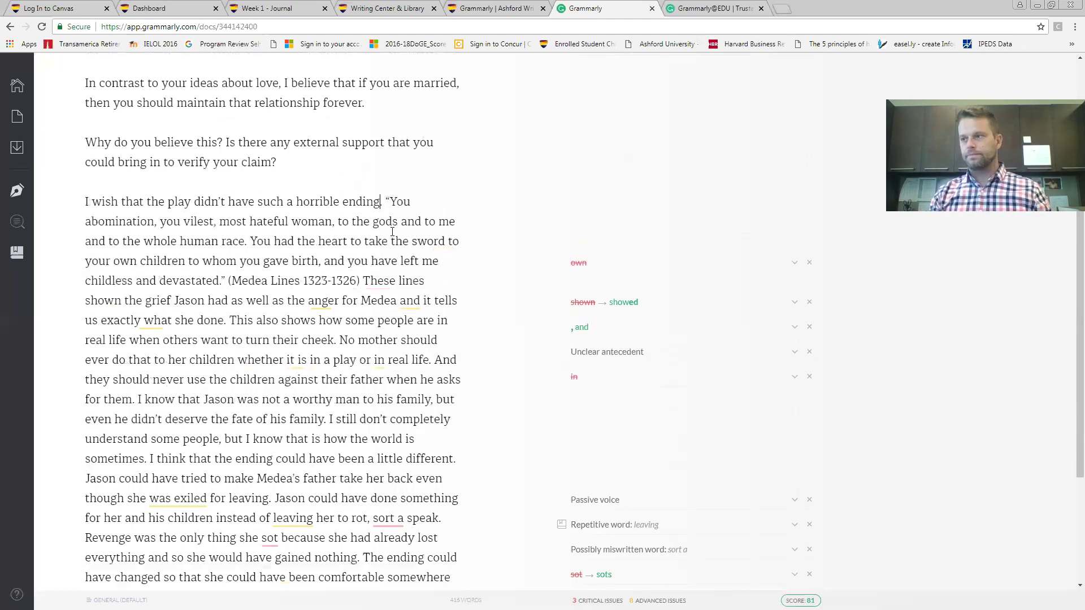
type(".")
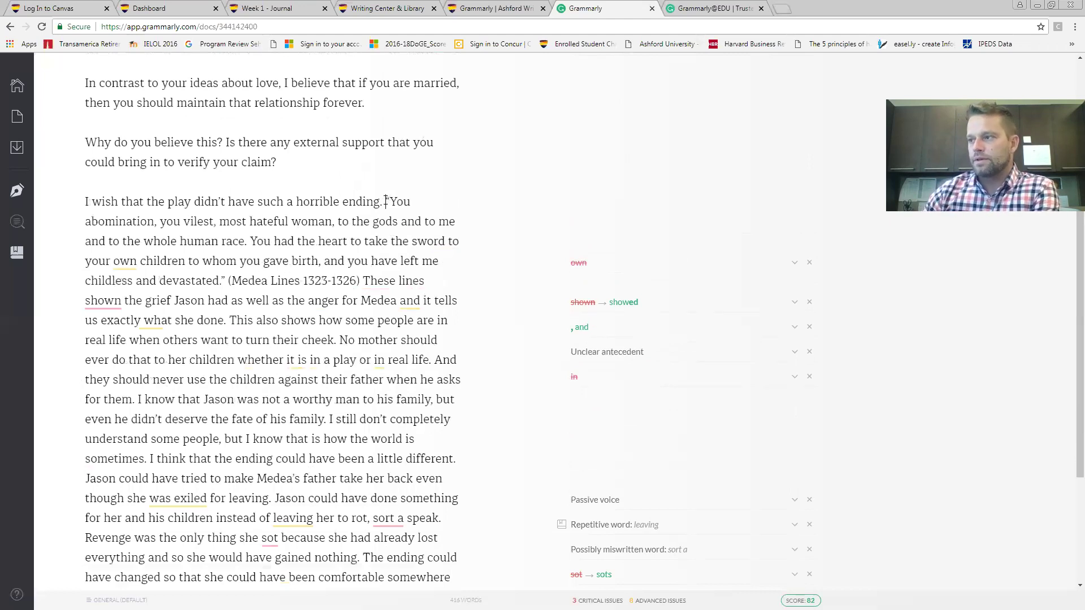
Set the "You abomination" quotation and its citation apart as their own paragraph, with blank lines before the quotation and before "These lines"
key("Return")
key("Return")
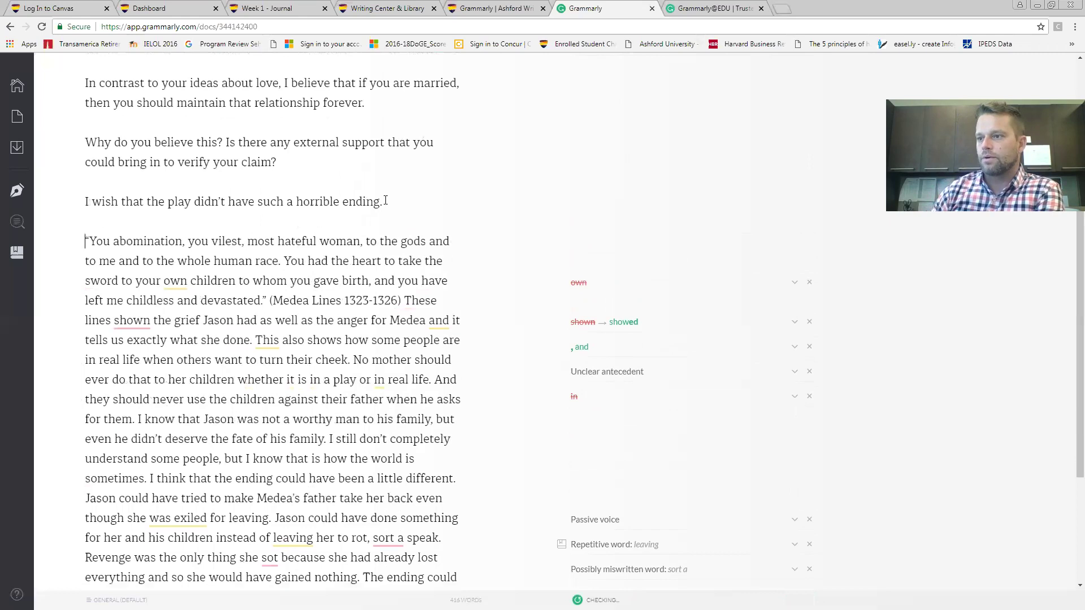
left_click(409, 297)
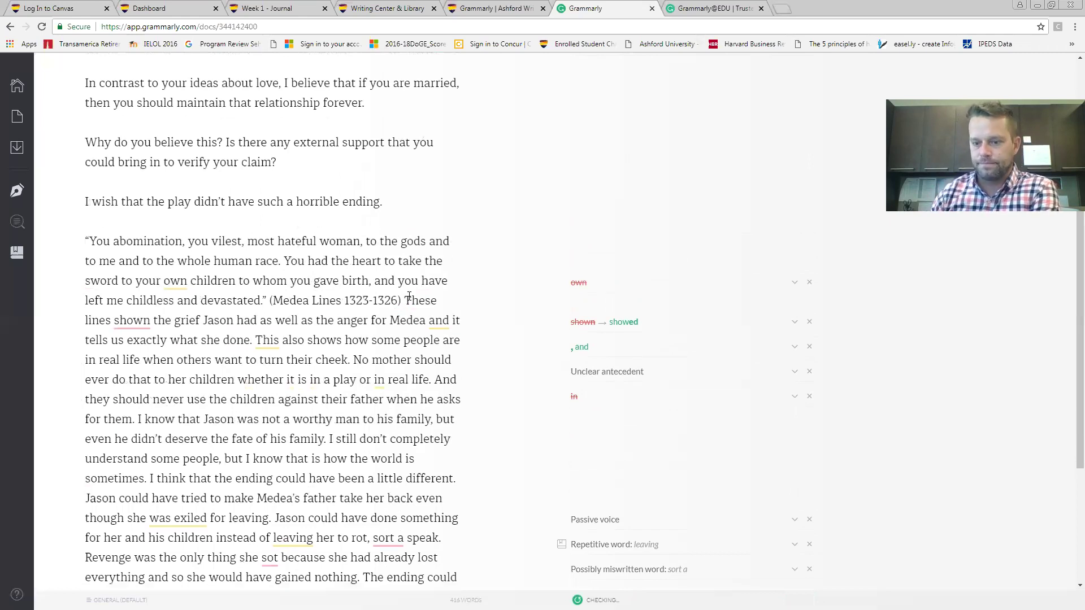
key("Return")
key("Return")
scroll(375, 362, "up", 3)
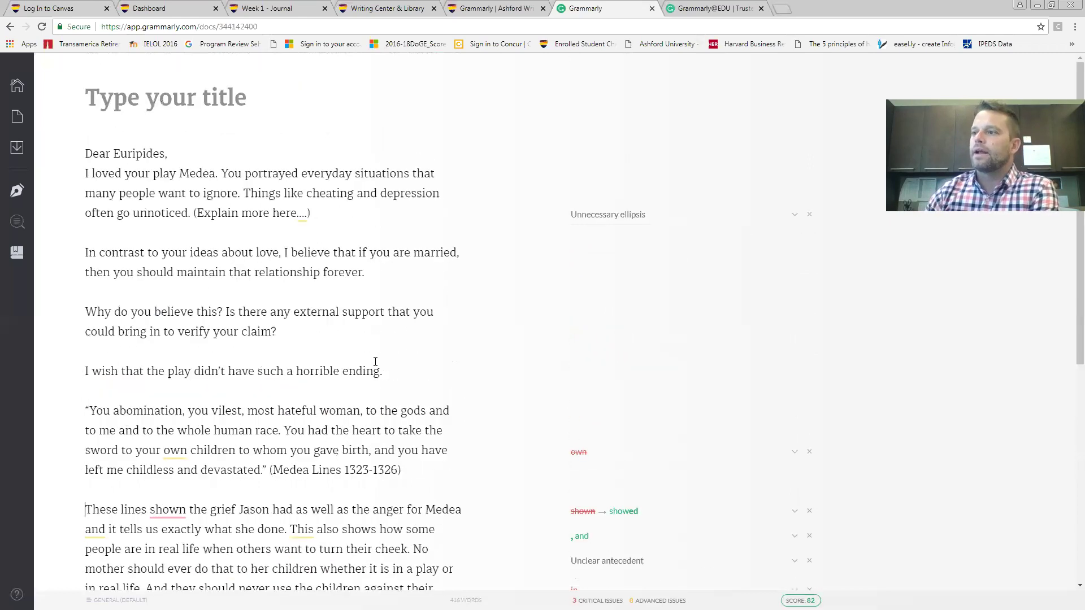
scroll(376, 362, "down", 1)
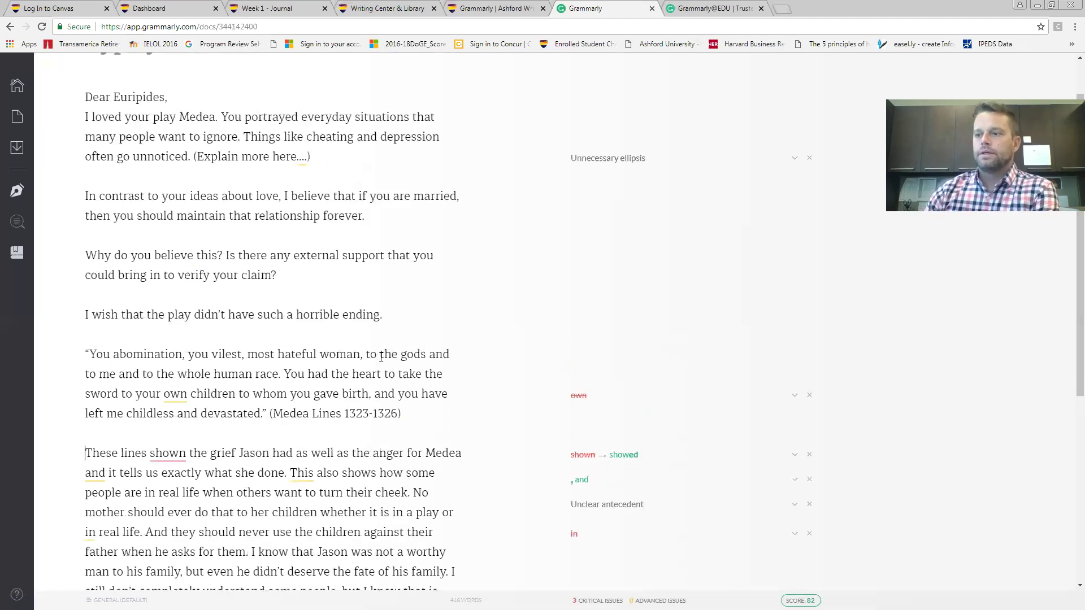
scroll(319, 334, "down", 1)
scroll(317, 335, "up", 1)
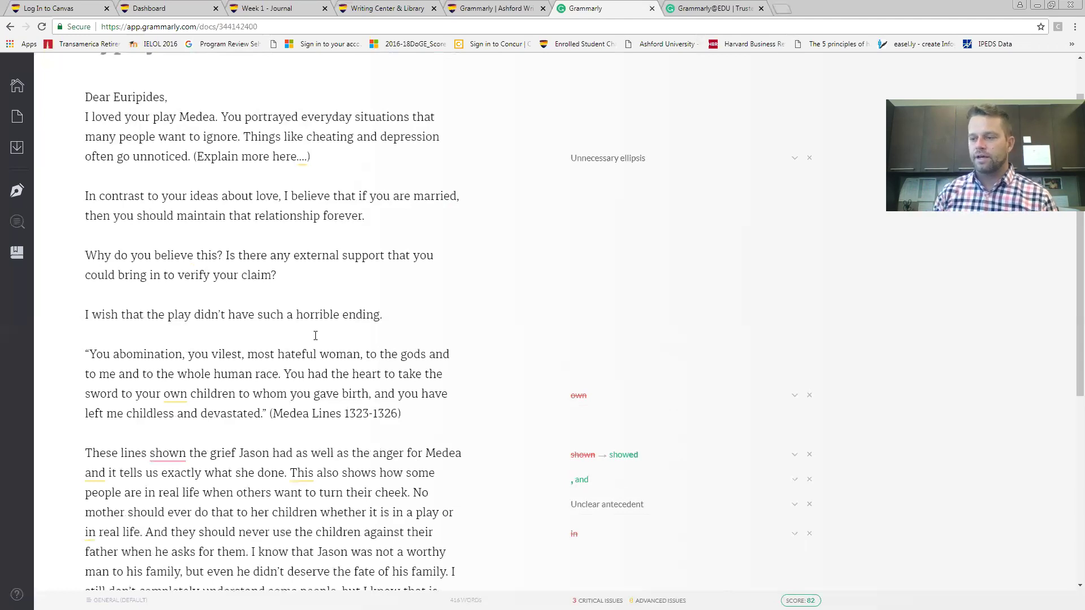
Move the period from after "devastated" to the end of the citation "(Medea Lines 1323-1326)"
left_click(809, 396)
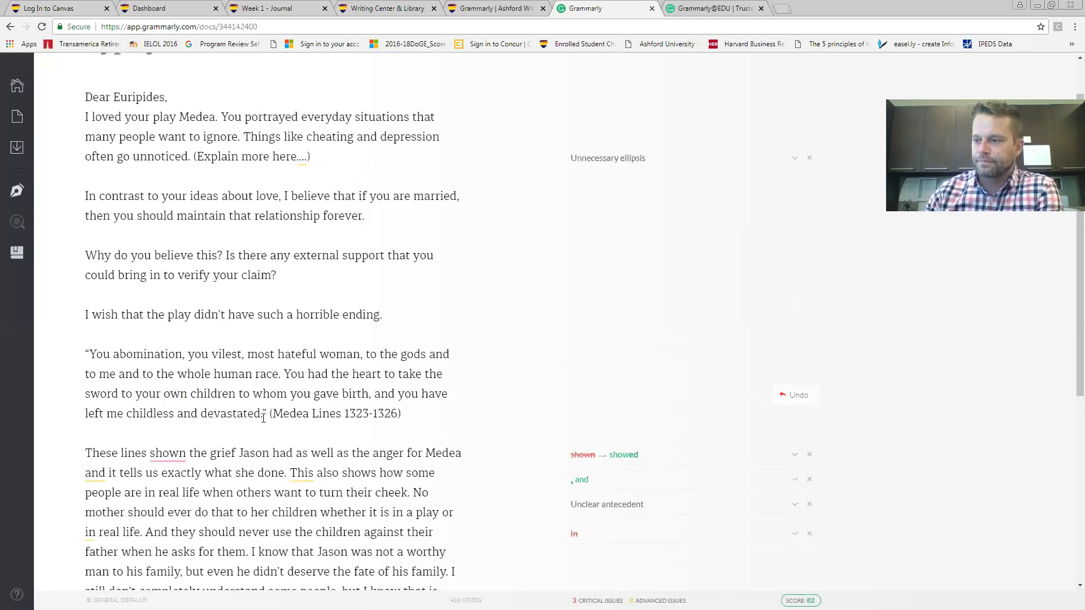
key("ctrl+z")
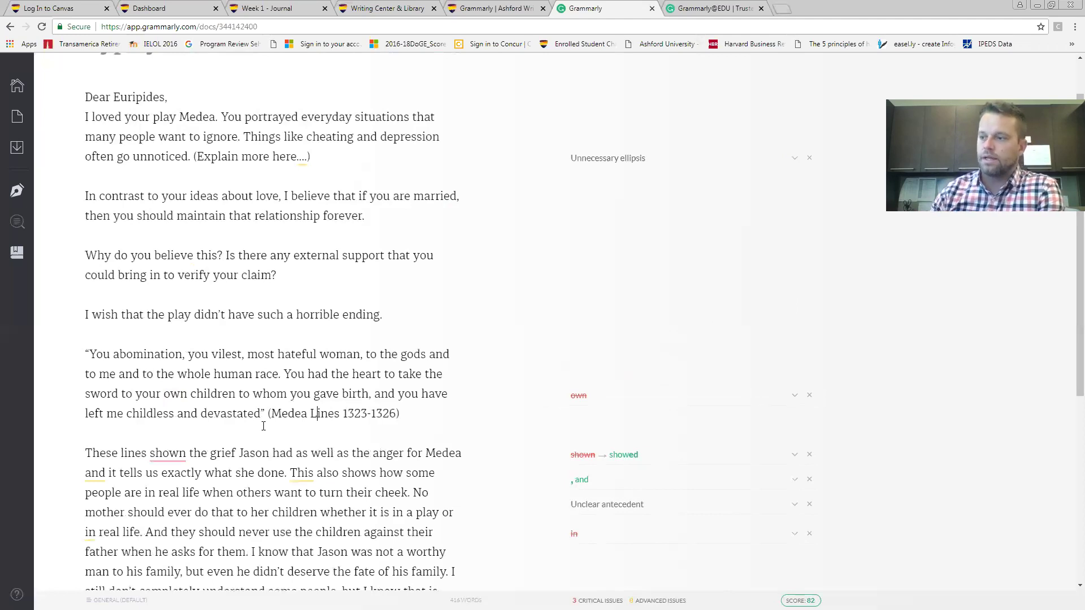
left_click(400, 415)
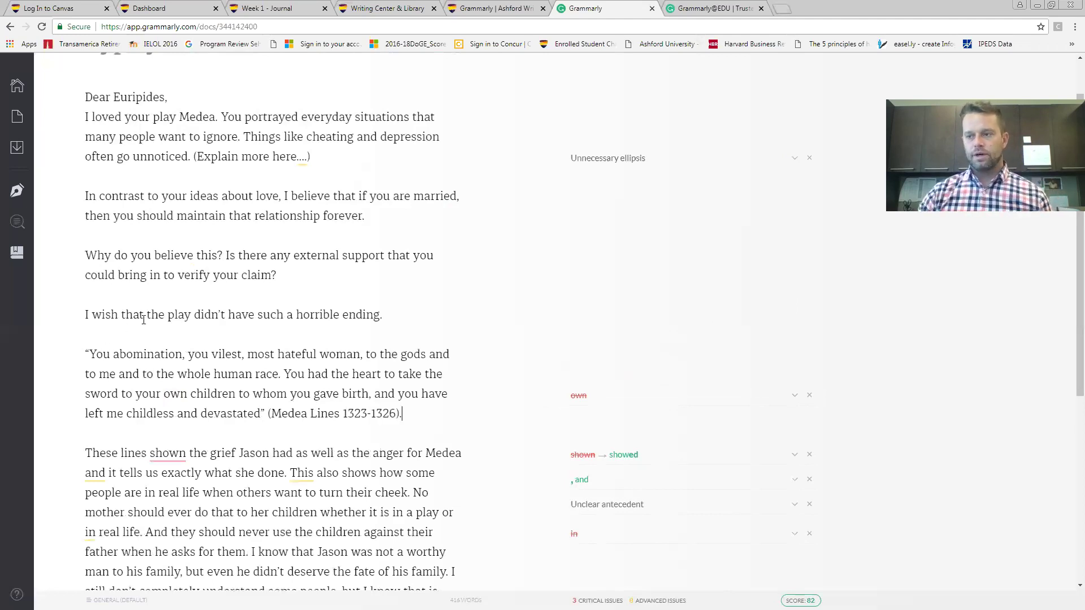
After "horrible ending.", add the quotation lead-in "After finding out his children are dead, Jason says," followed by an opening quotation mark
left_click_drag(377, 314, 248, 318)
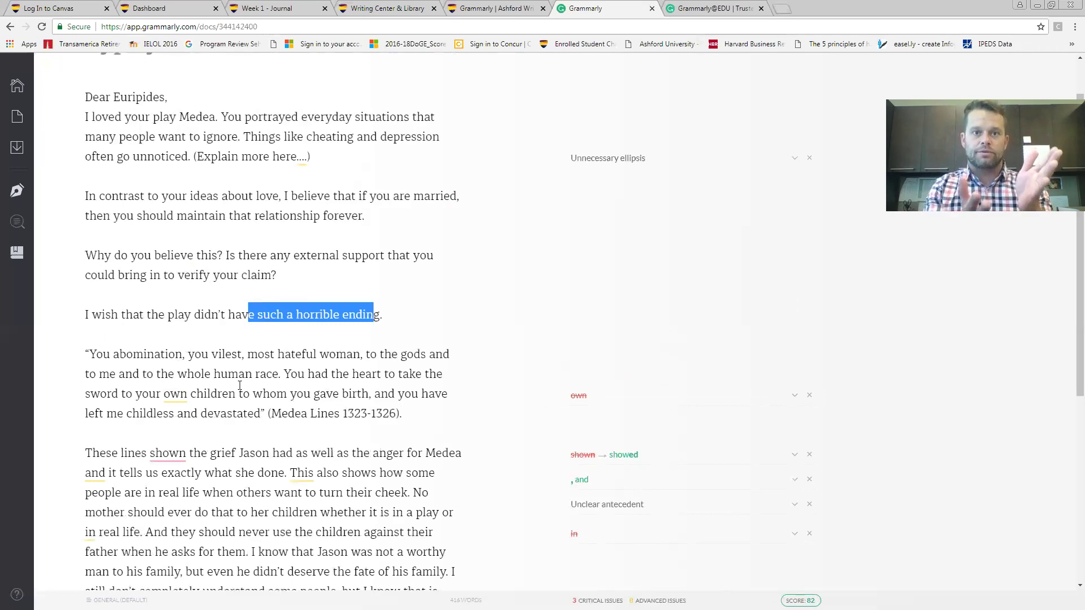
left_click(405, 315)
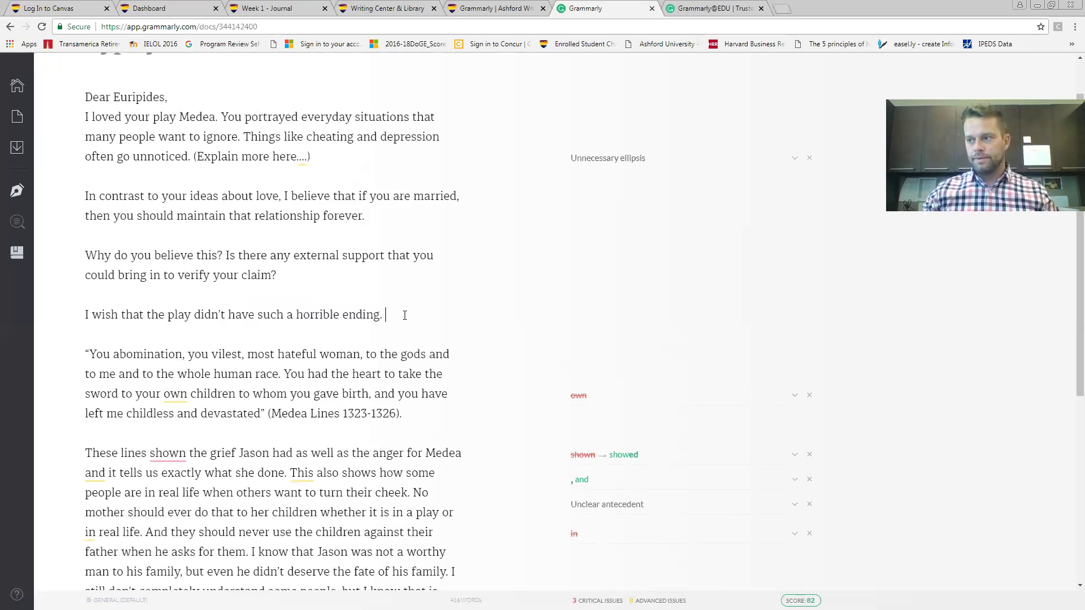
type("AFter MEdea")
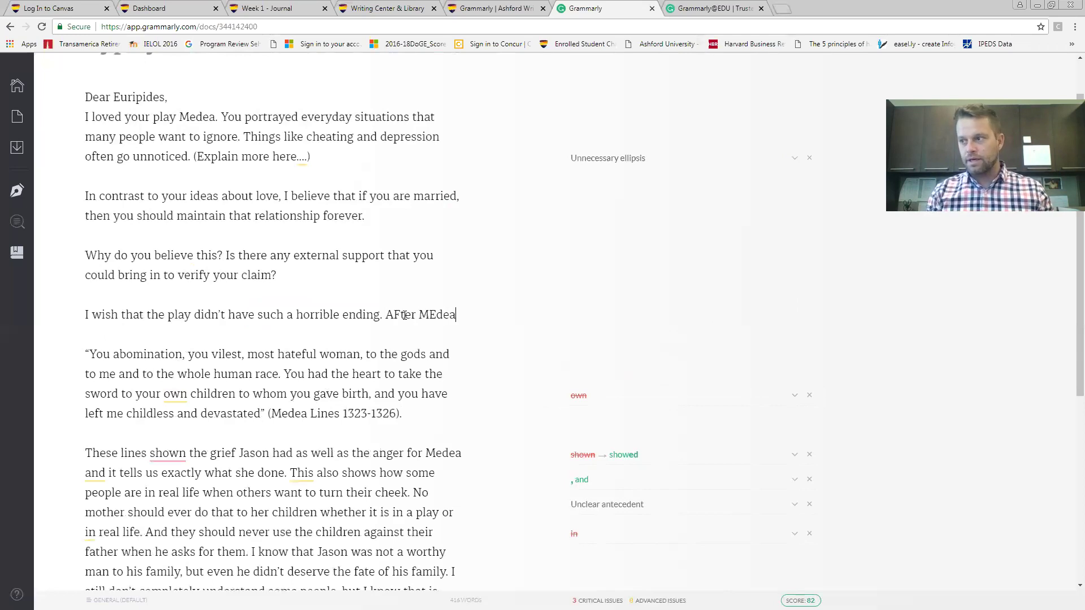
key("BackSpace")
key("BackSpace")
key("BackSpace")
key("BackSpace")
key("BackSpace")
key("BackSpace")
key("BackSpace")
key("BackSpace")
key("BackSpace")
key("BackSpace")
key("BackSpace")
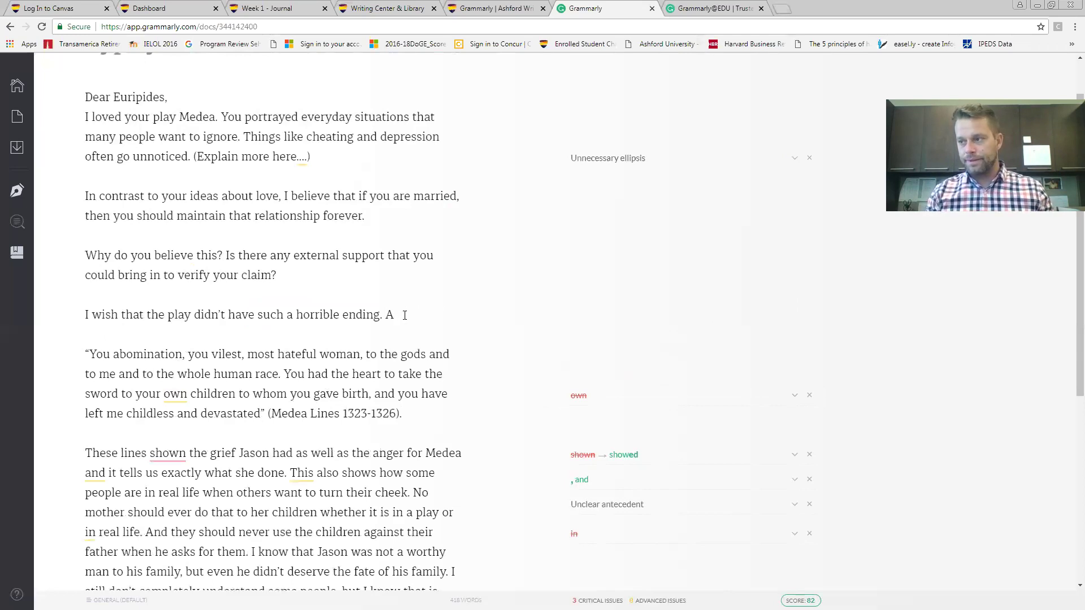
type("fter finding h")
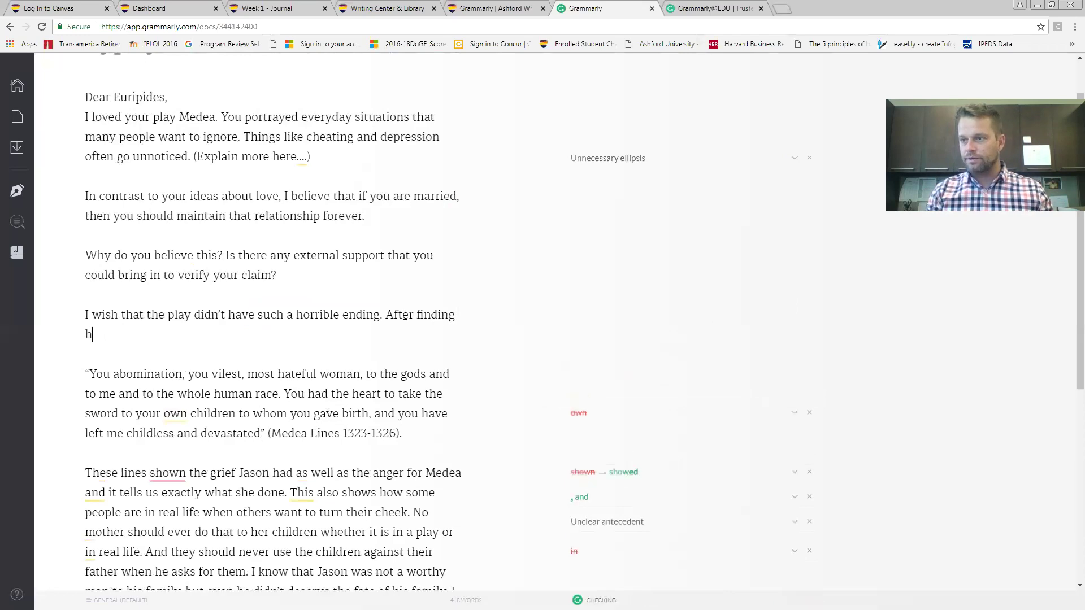
key("BackSpace")
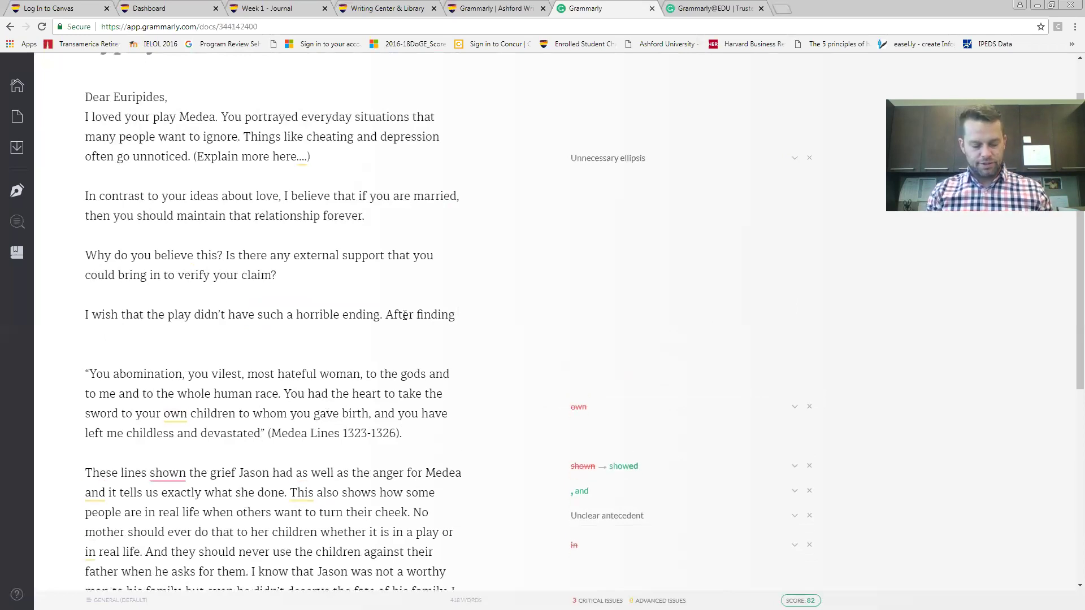
type("out his children are")
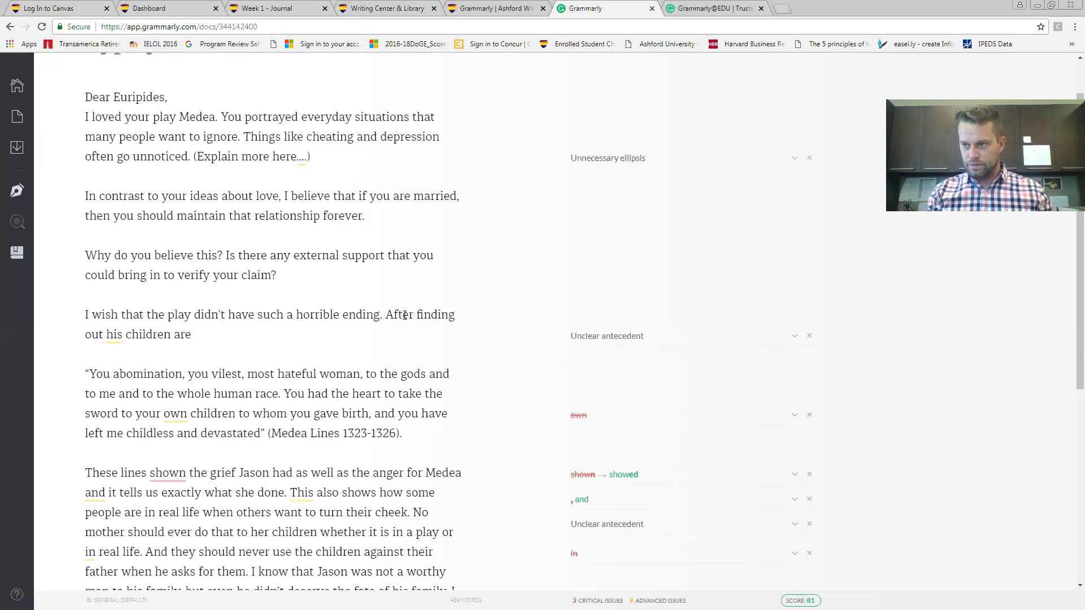
type("dead, Jason")
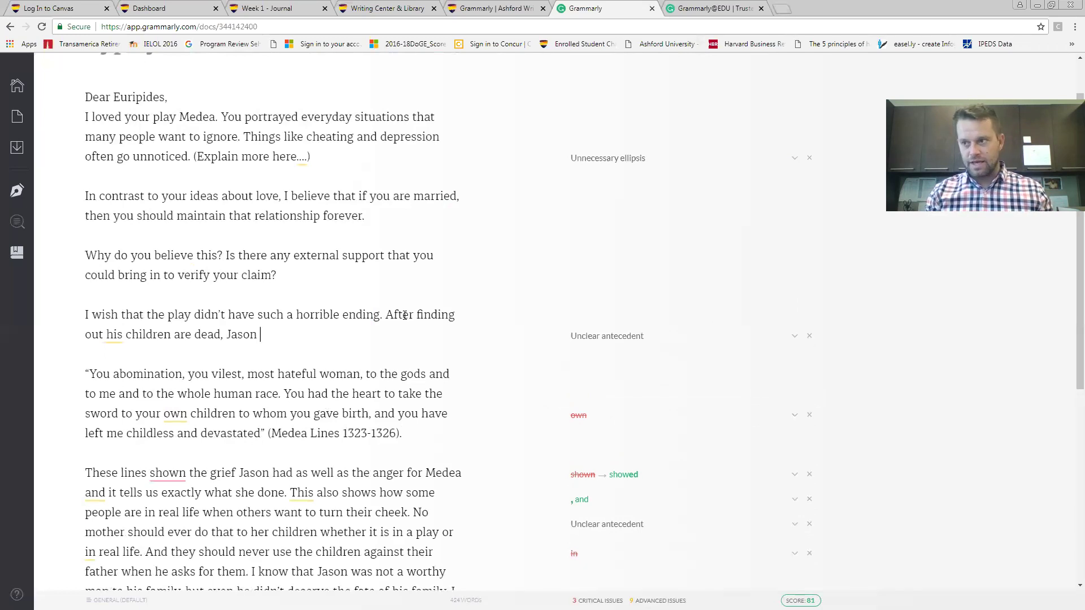
type(" says, \"")
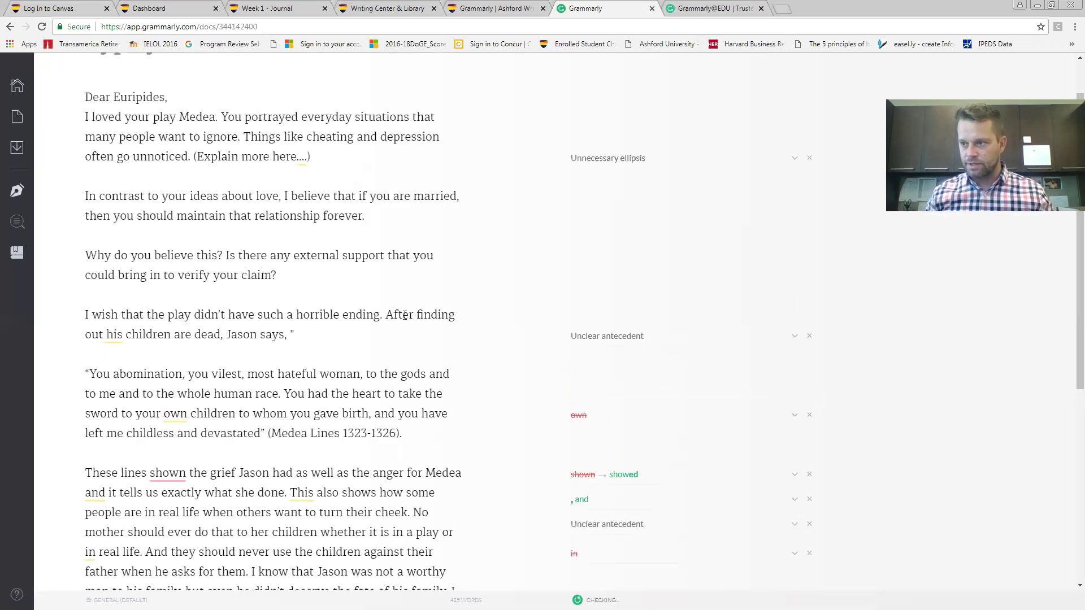
Join the "You abomination" quotation directly onto "Jason says," and remove its duplicate opening quotation mark
key("Delete")
key("Delete")
key("Delete")
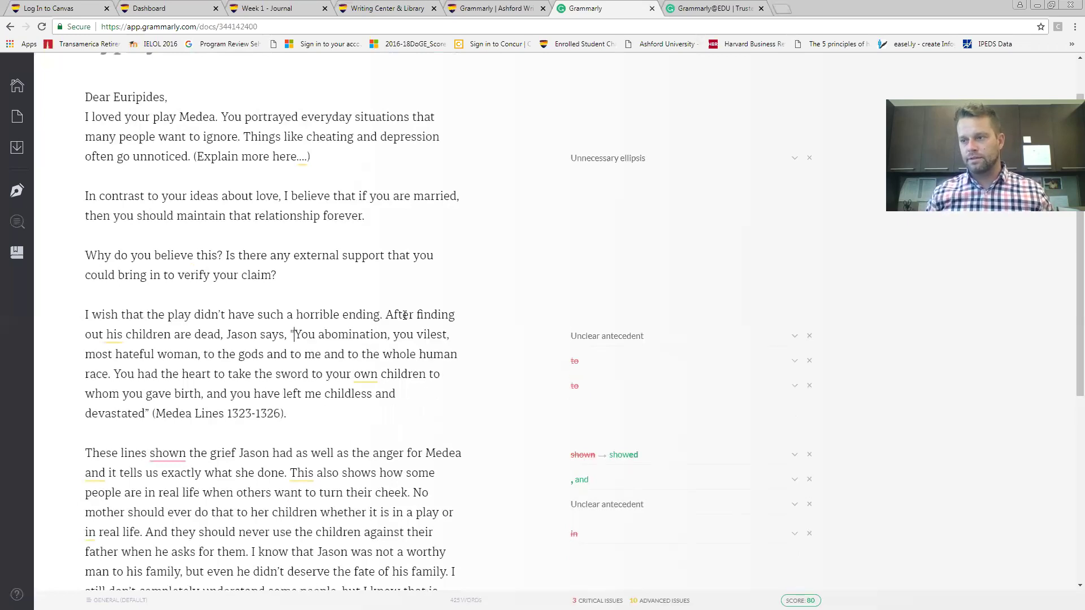
Expand the lead-in to "his children are dead and have been killed by their mother," before "Jason says", dropping the comma after "dead"
key("ctrl+Left")
key("ctrl+Left")
type("and hav")
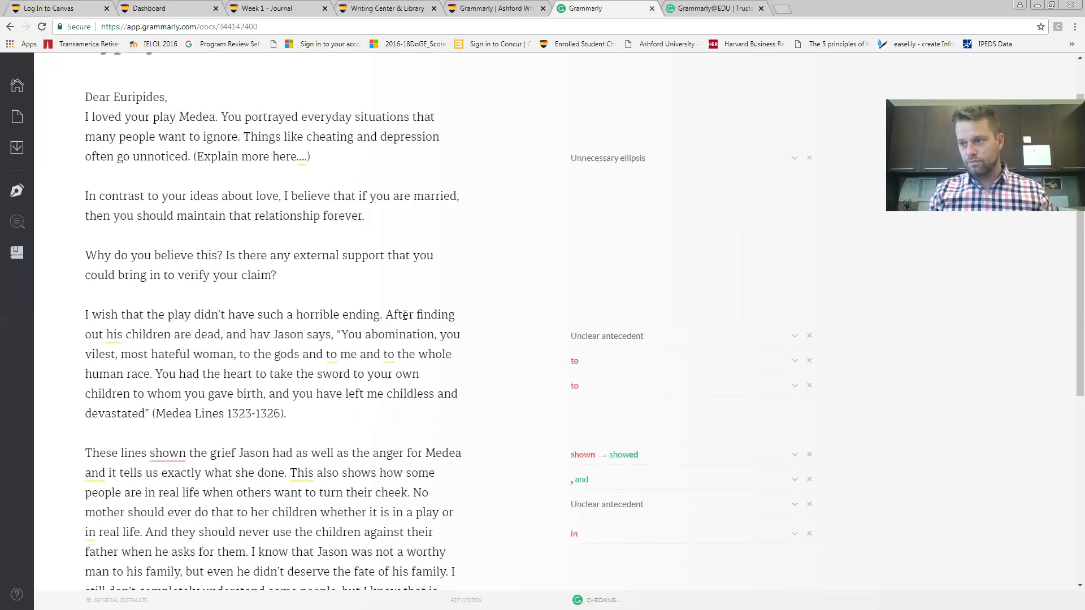
key("ctrl+Left")
key("ctrl+Left")
key("Left")
key("BackSpace")
key("ctrl+Right")
key("ctrl+Right")
key("ctrl+Right")
key("Left")
type("e been killed by th")
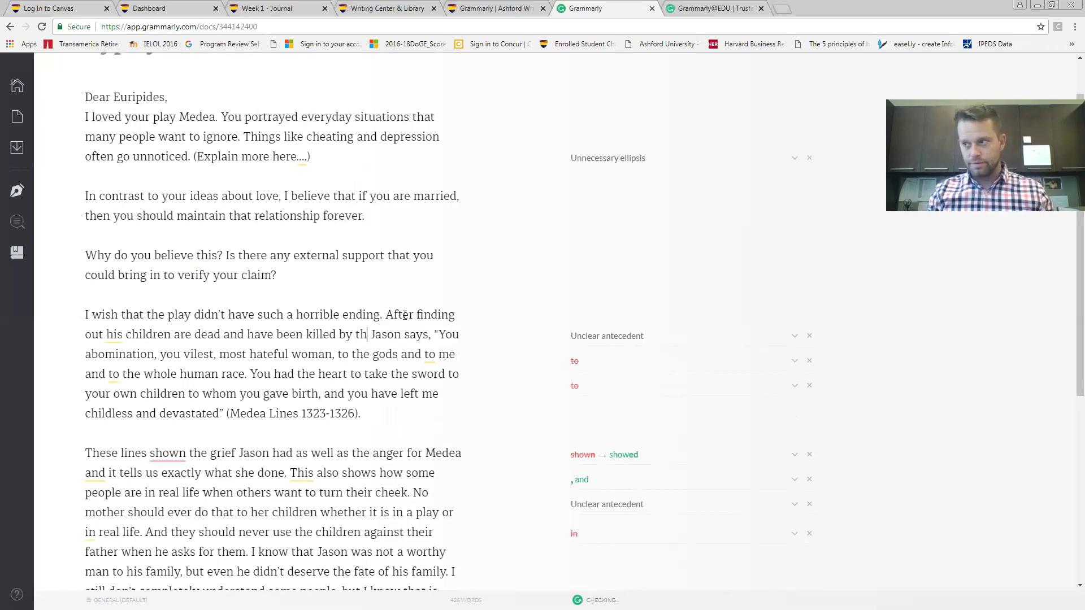
type("eir mother,")
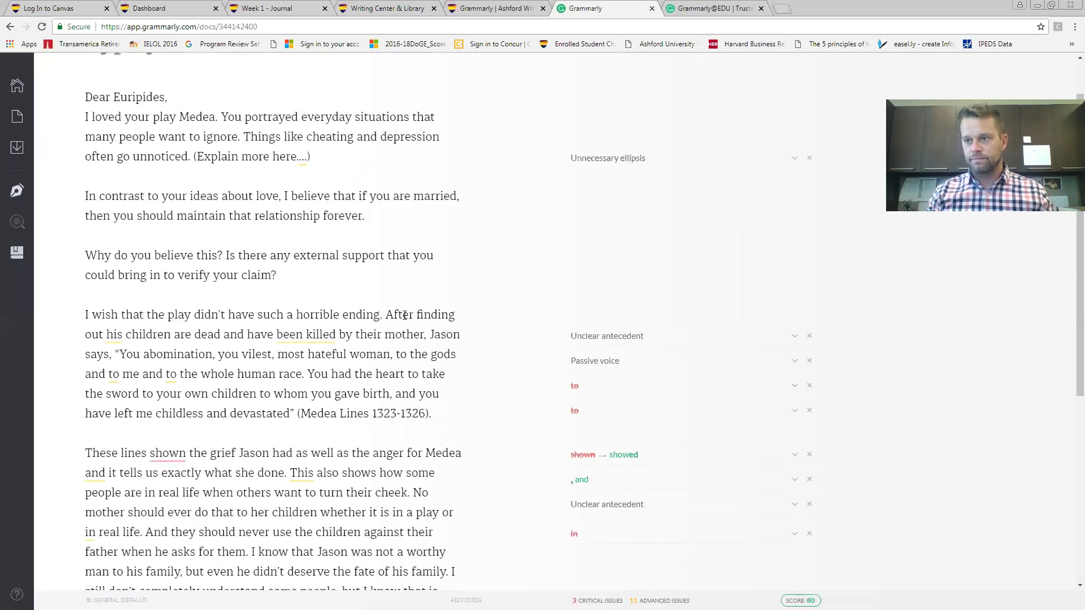
Replace "says" after "Jason" with "confronts Medea", placing the comma directly after "Medea"
key("BackSpace")
key("BackSpace")
key("BackSpace")
key("BackSpace")
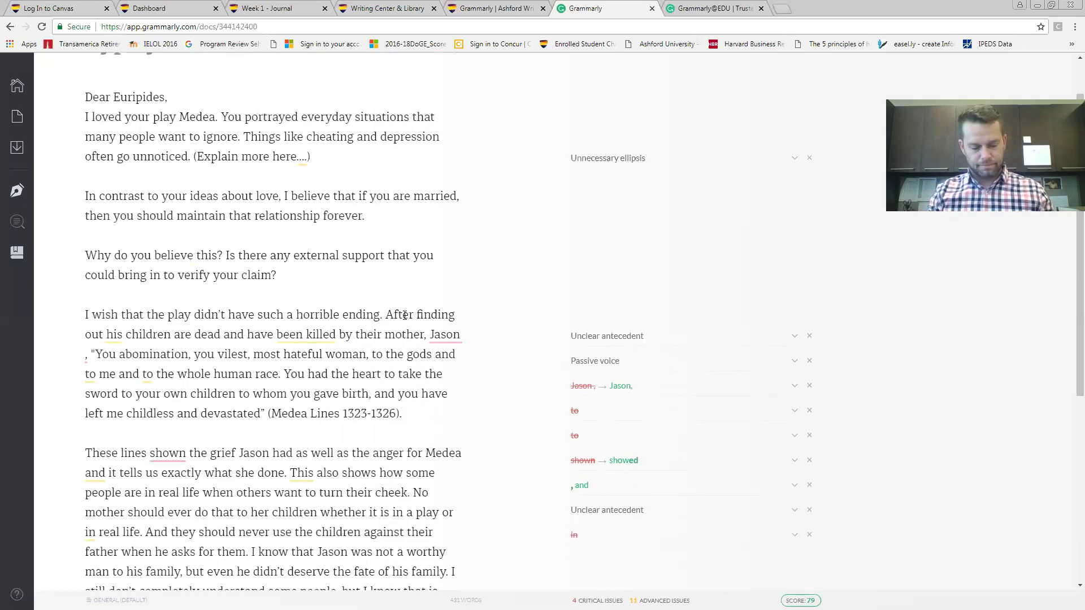
type("confronts MEdea")
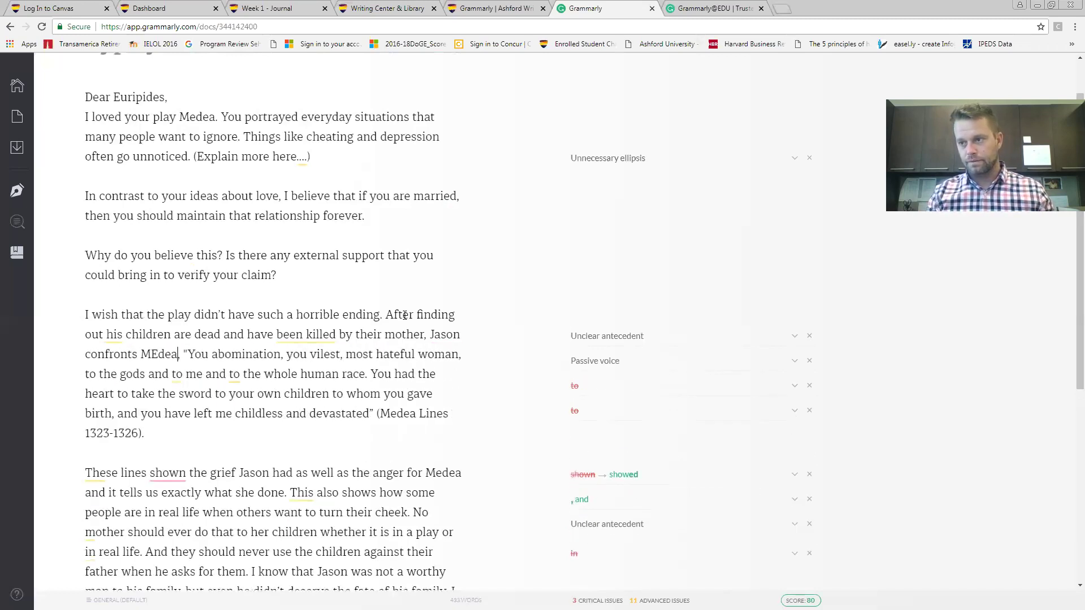
key("Left")
key("Left")
key("Left")
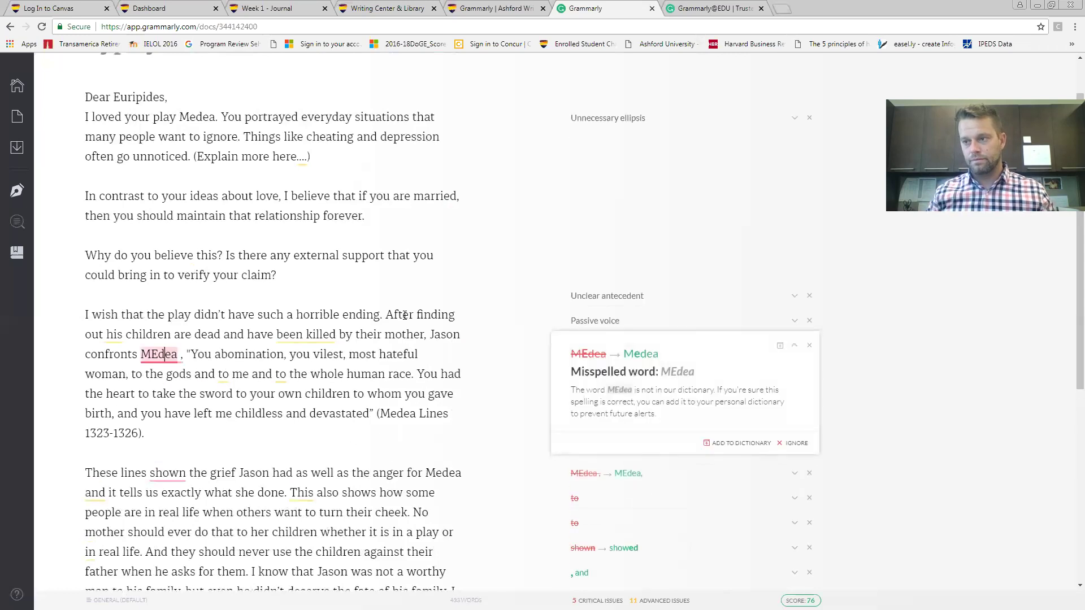
key("Left")
key("BackSpace")
type("e")
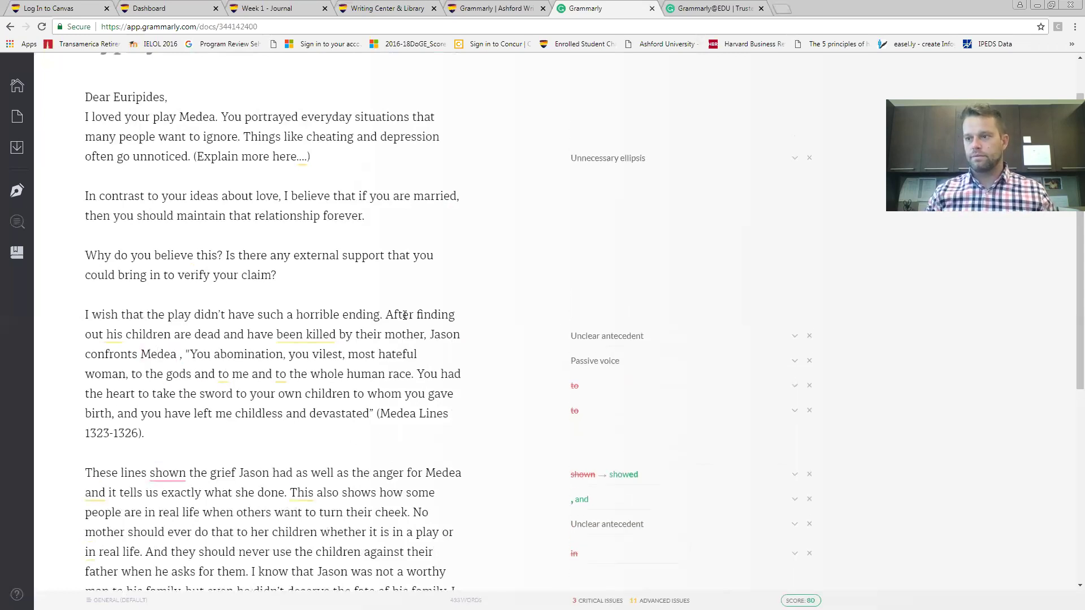
key("Right")
key("Right")
key("Right")
key("Delete")
left_click(175, 374)
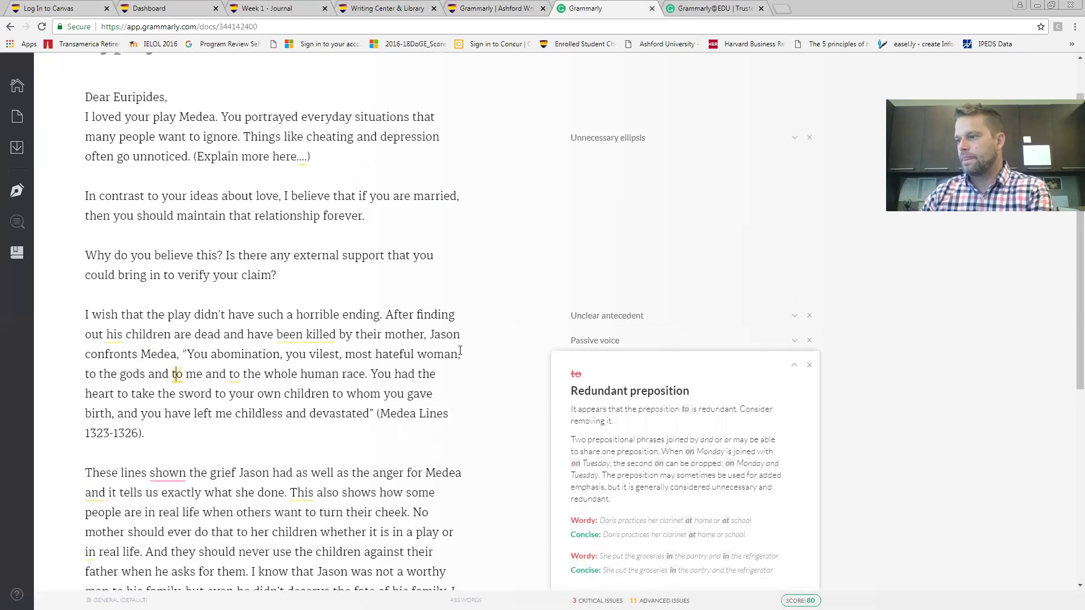
scroll(460, 351, "down", 2)
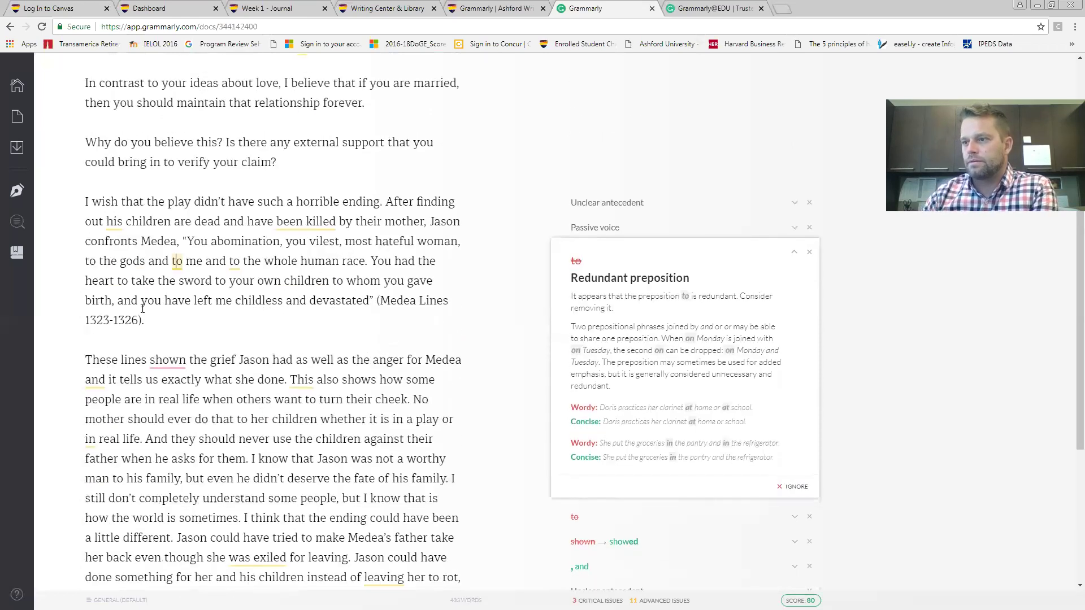
left_click(335, 204)
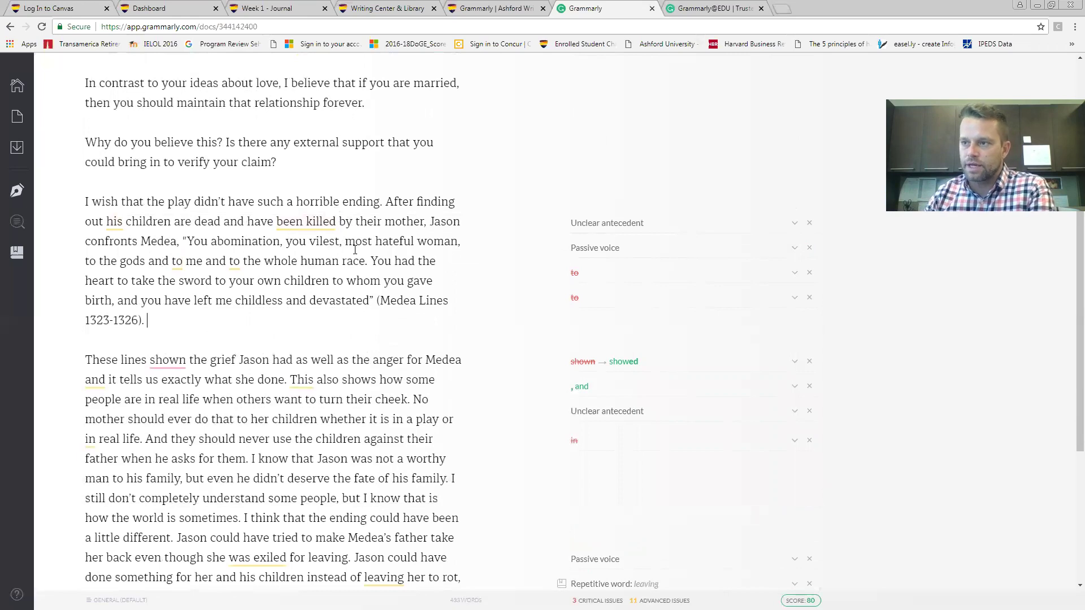
Split the paragraph after "horrible ending." so that "After finding out" starts its own paragraph below a blank line
scroll(288, 292, "up", 1)
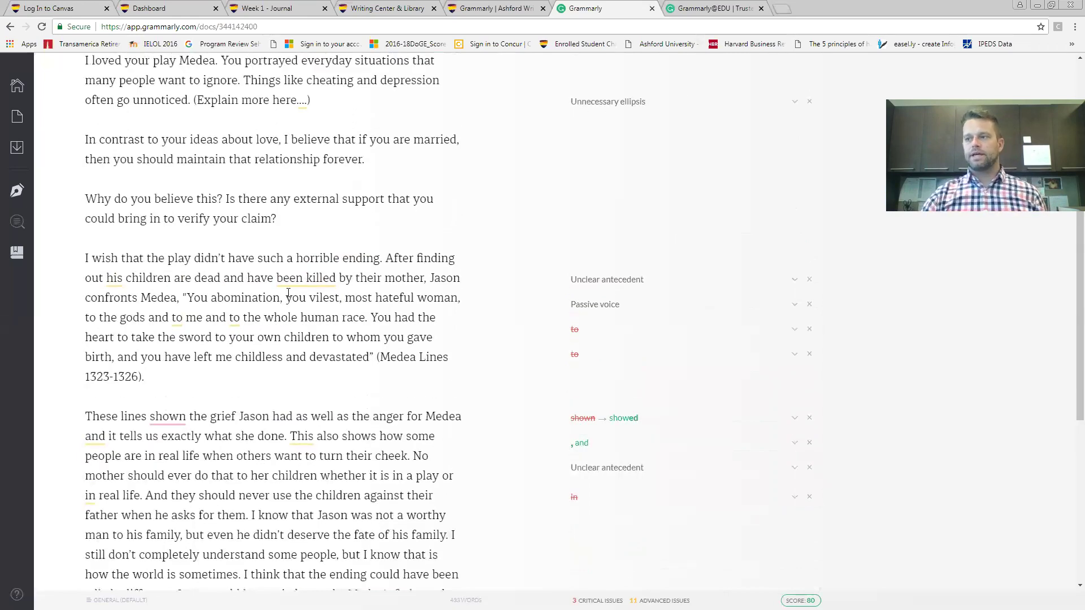
left_click_drag(384, 260, 67, 263)
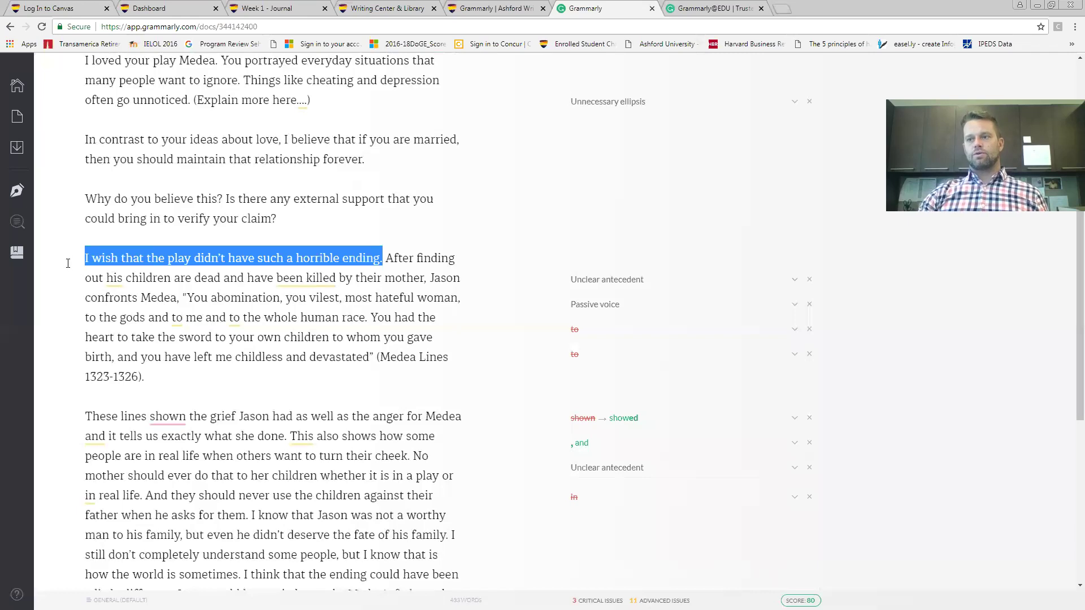
left_click(386, 259)
key("Return")
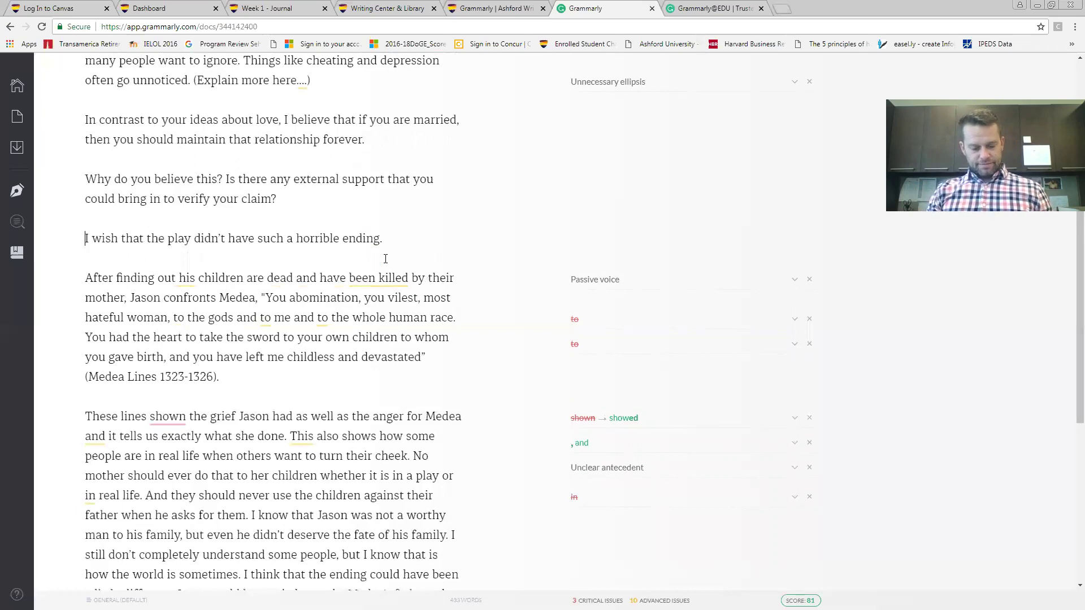
After "horrible ending.", start a new sentence reading "Jason leaves his wife and children, and in her rage,"
left_click(385, 258)
type("Jason leaves h")
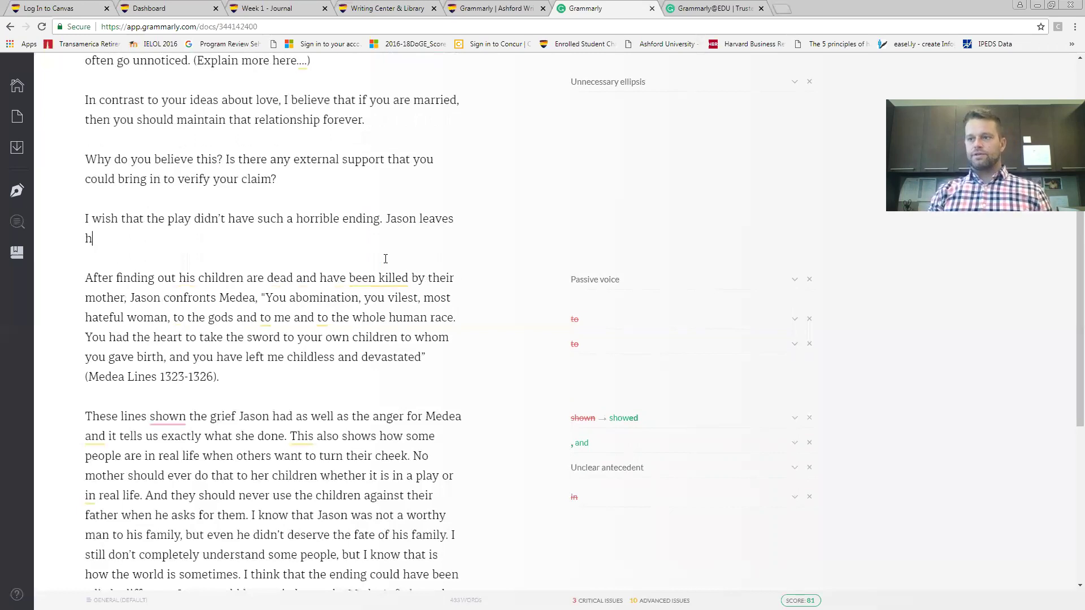
type("is wife and childr")
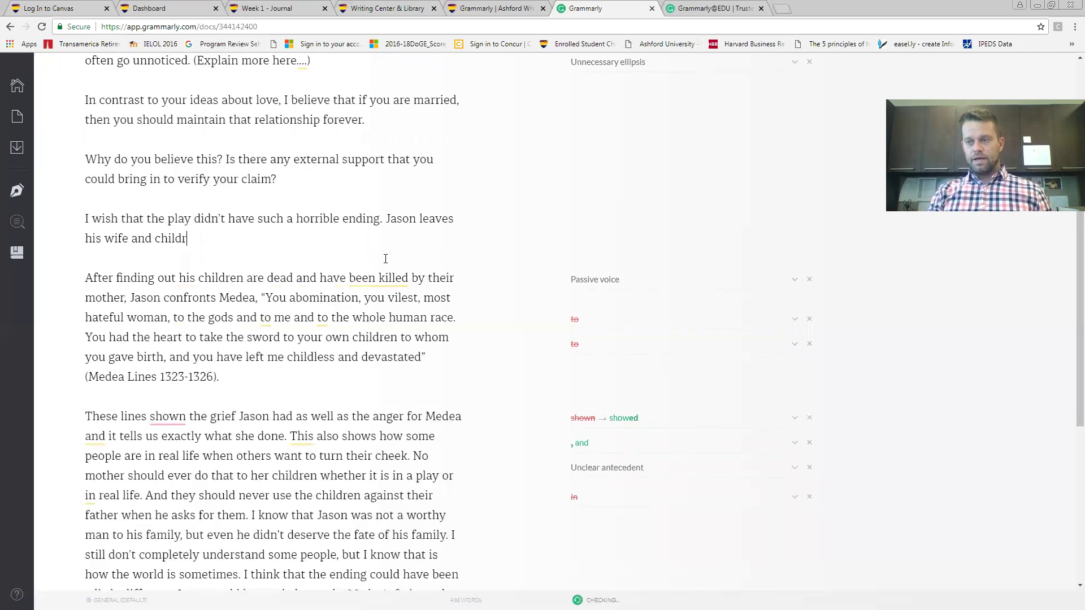
type("en, and in he")
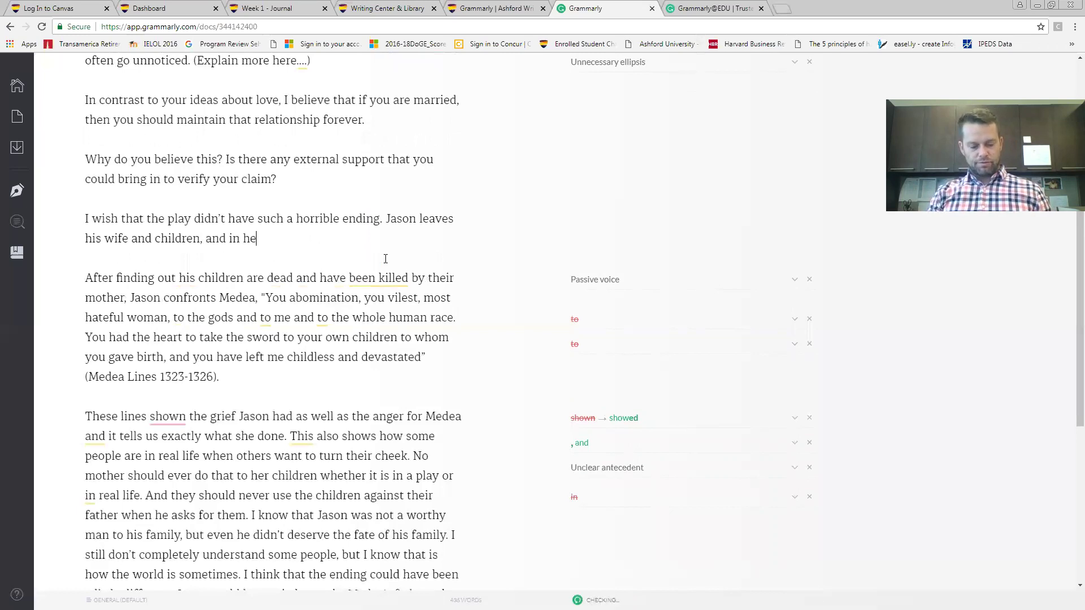
type("r rage,")
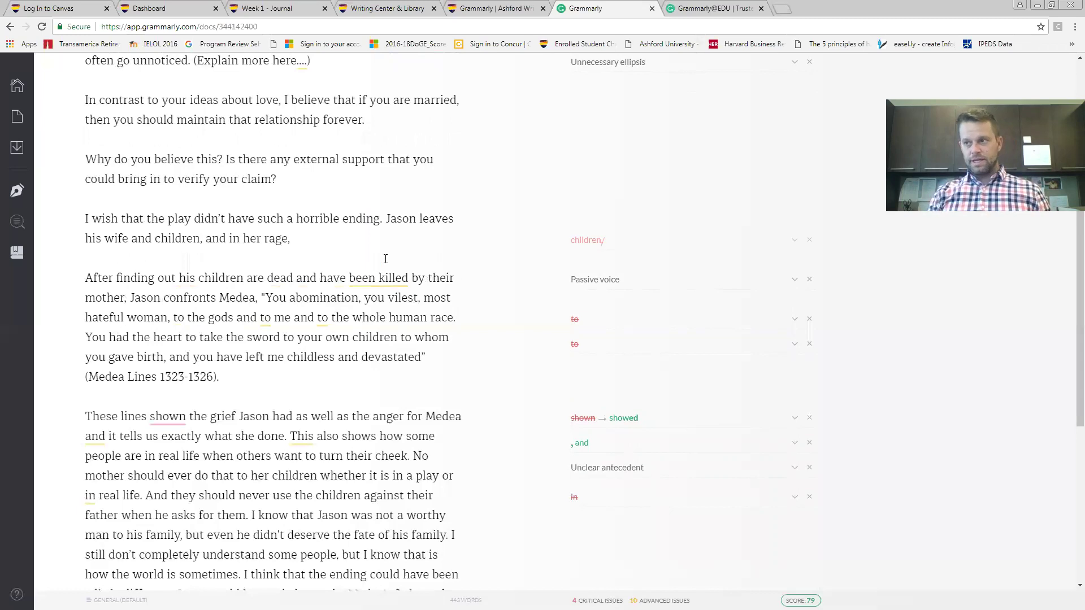
Complete the new sentence with "Medea decides to exact revenge by murdering her own sons and Jason's future family."
type(" Medea ")
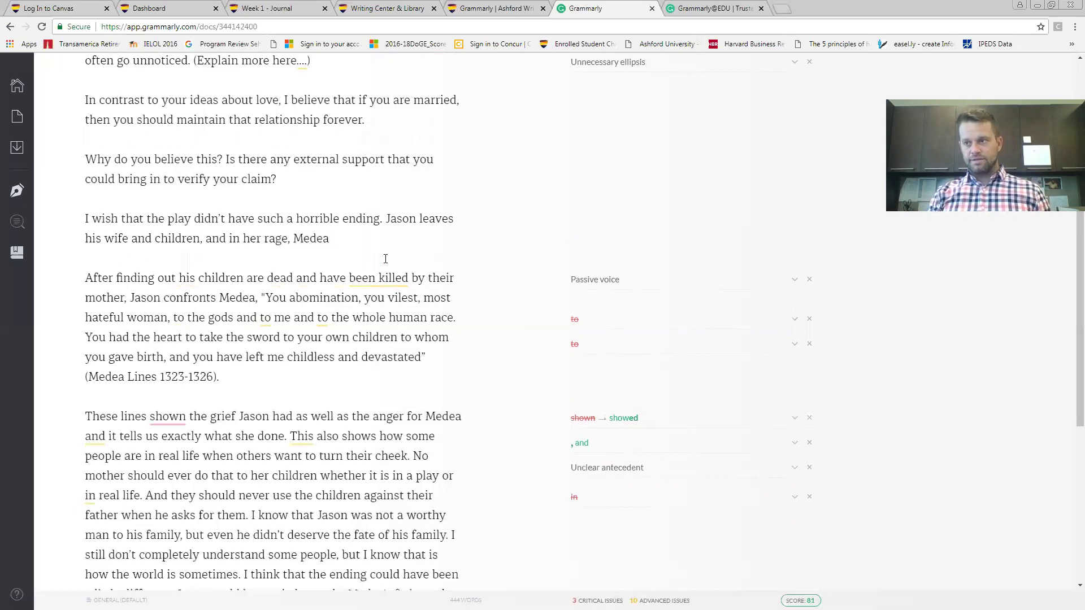
type("decided")
key("BackSpace")
key("BackSpace")
key("BackSpace")
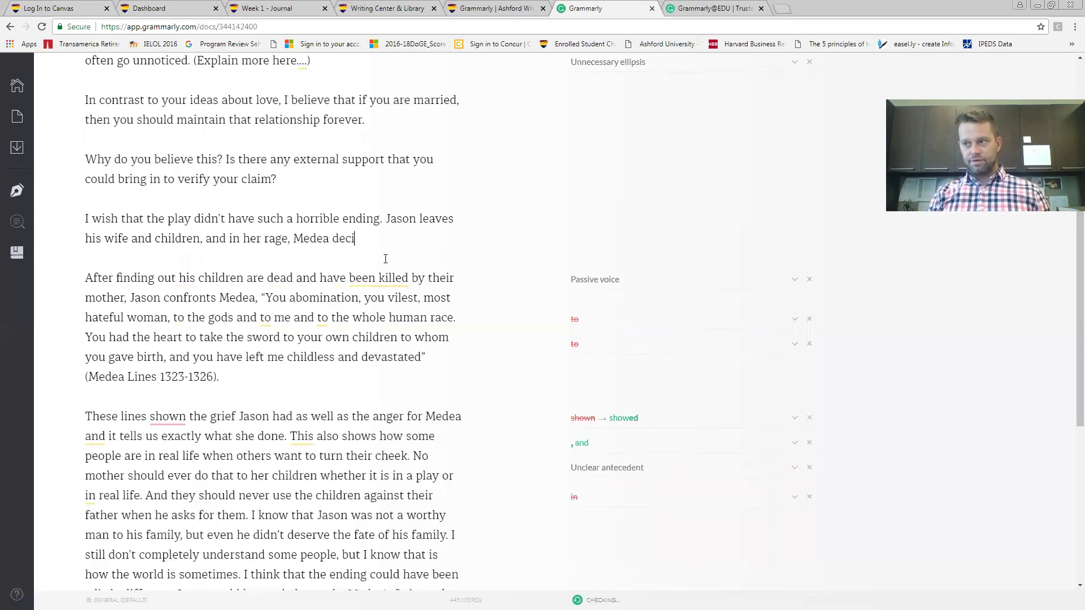
type("des ")
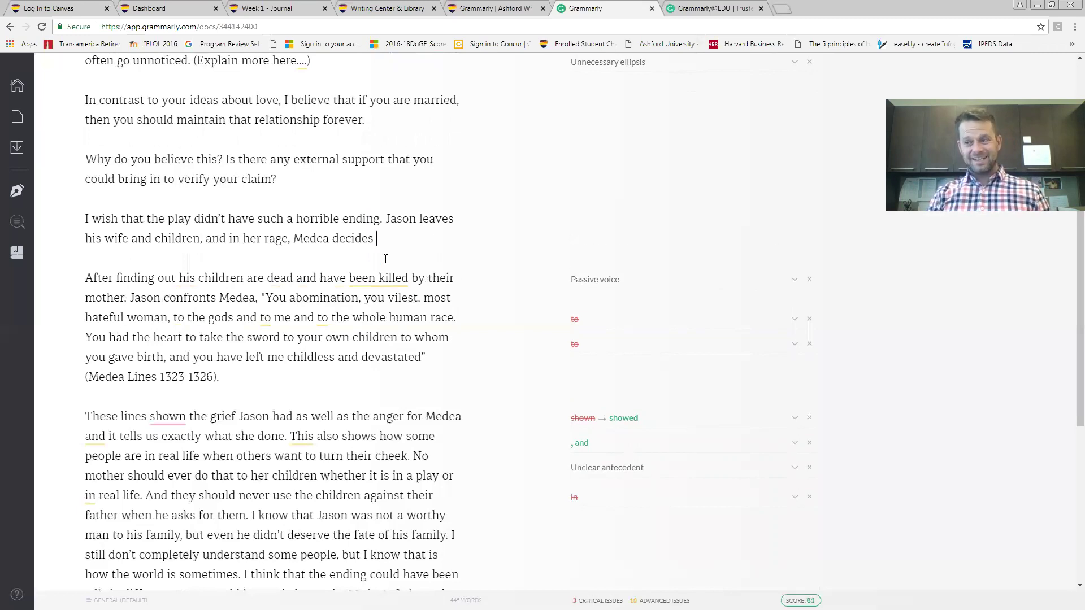
type("to exact revenge ")
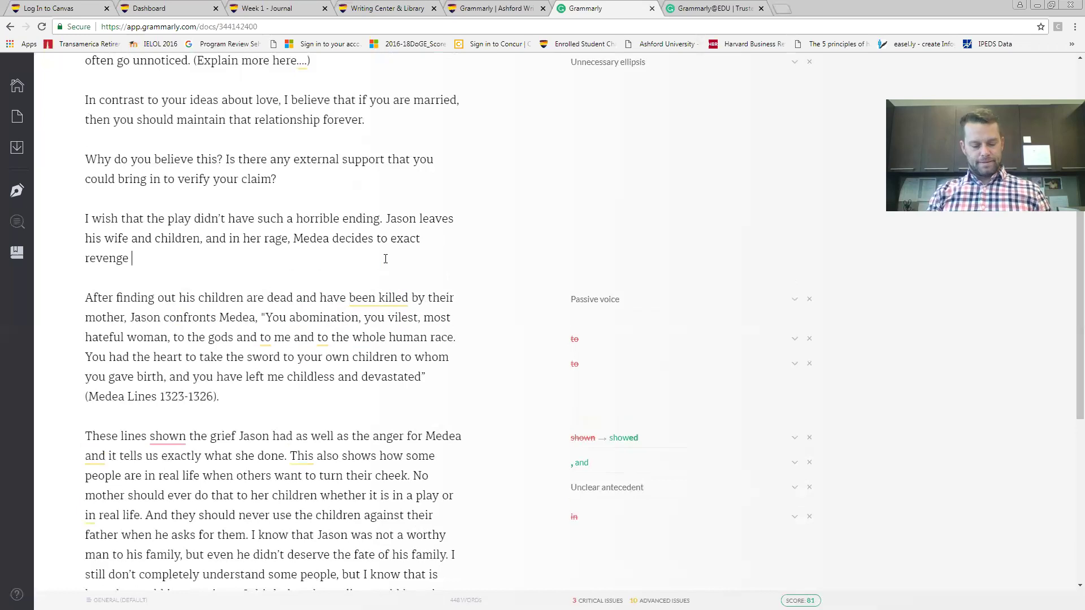
type("by murdering her own")
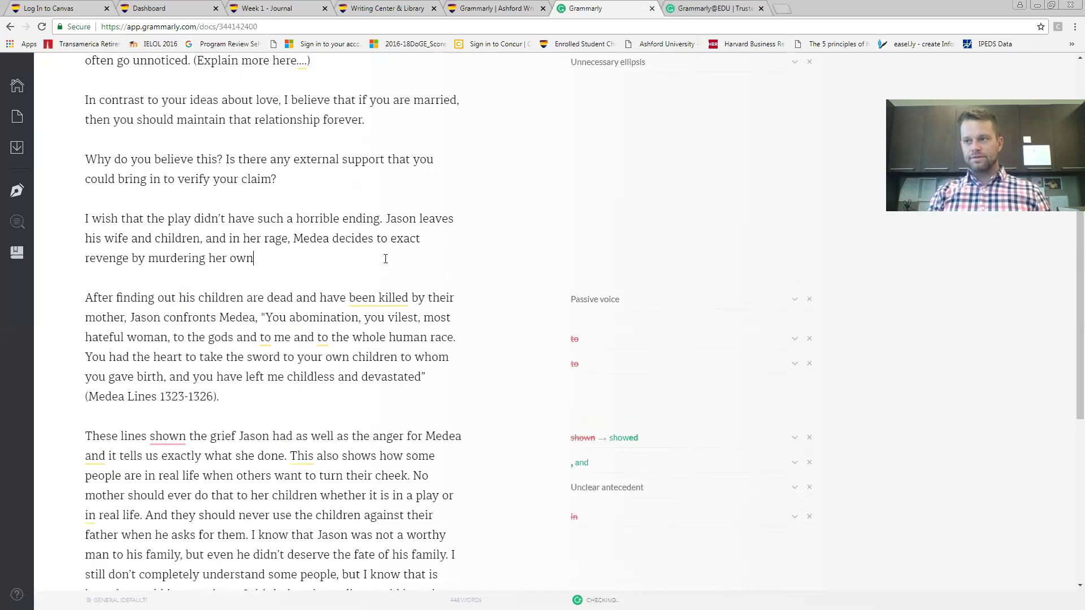
type(" sons and Jaos")
key("BackSpace")
key("BackSpace")
key("BackSpace")
type("ason's future family.")
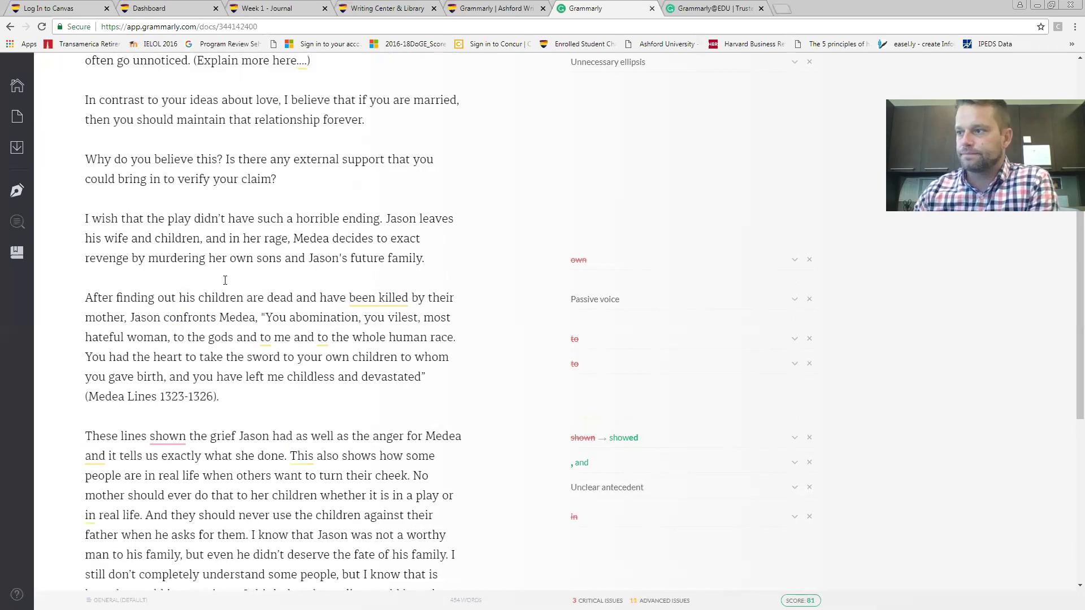
Dismiss the suggestion to delete "own" before "sons" in the added sentence
left_click(260, 264)
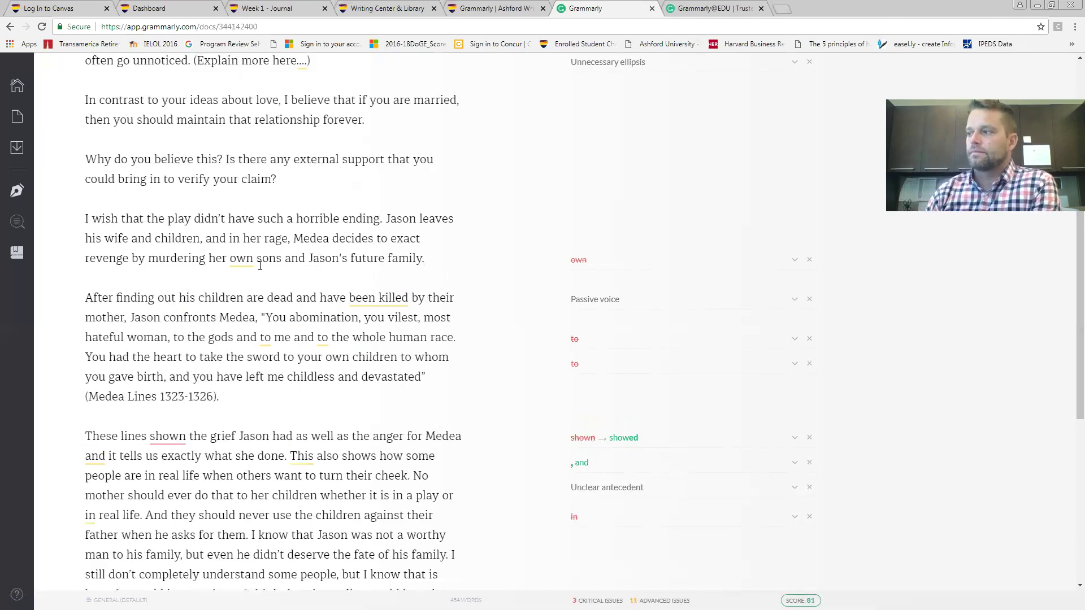
left_click(810, 261)
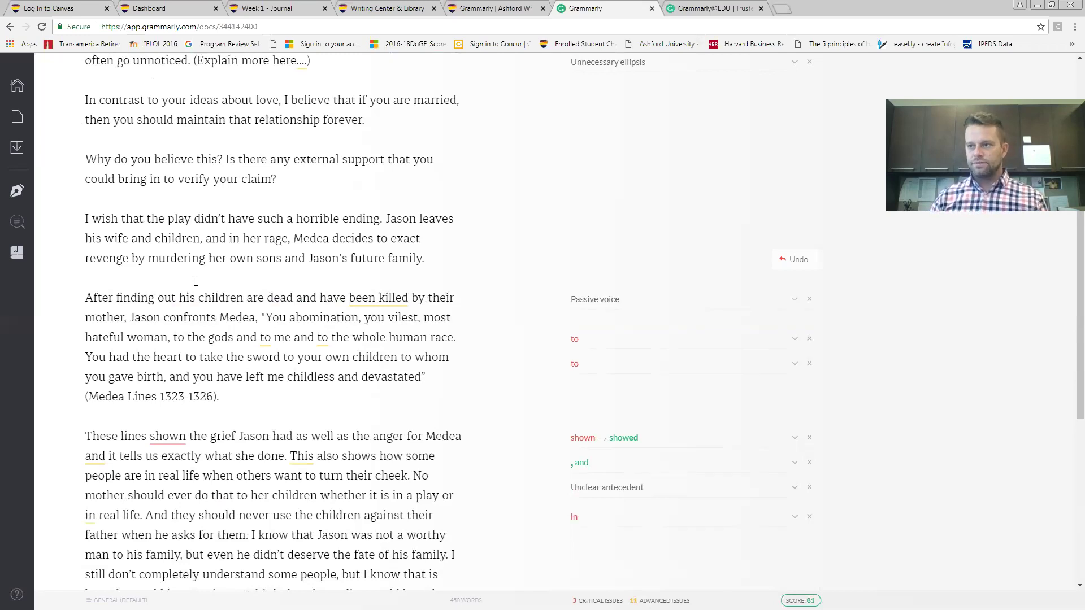
scroll(308, 312, "up", 1)
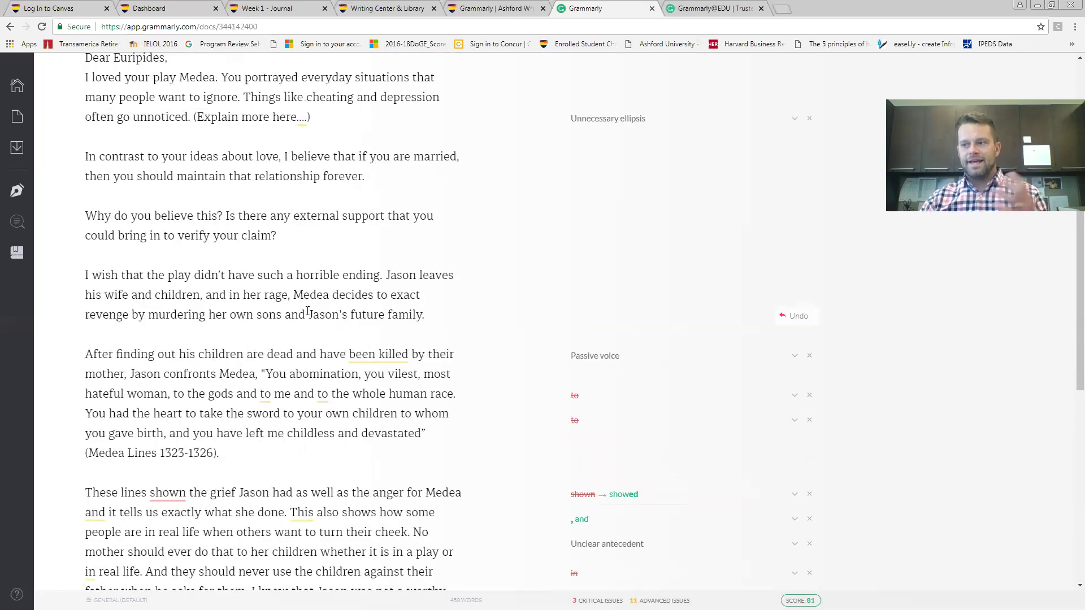
left_click(87, 354)
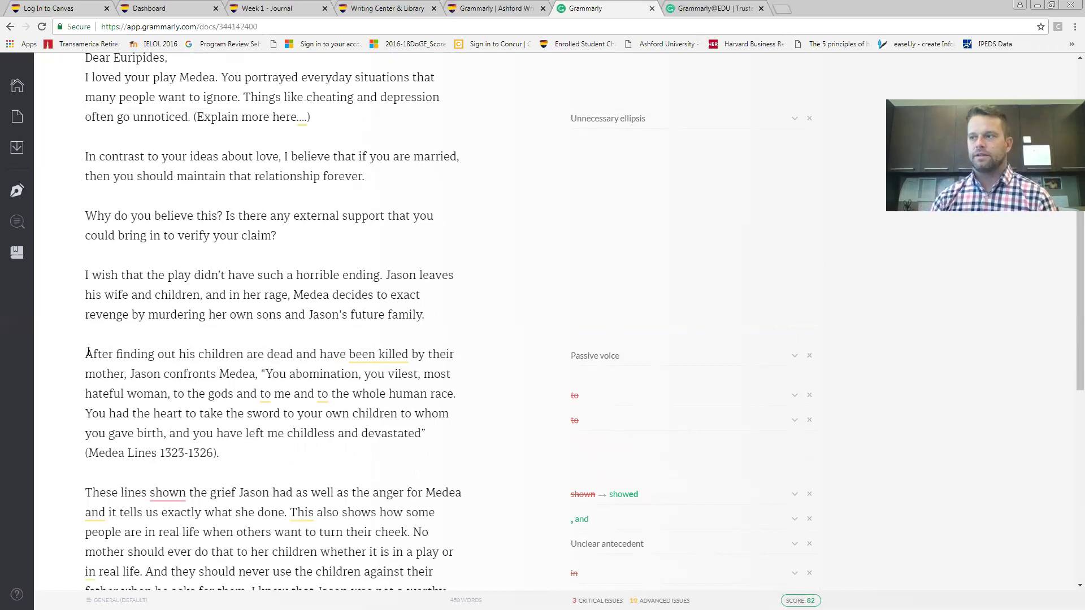
scroll(333, 372, "up", 2)
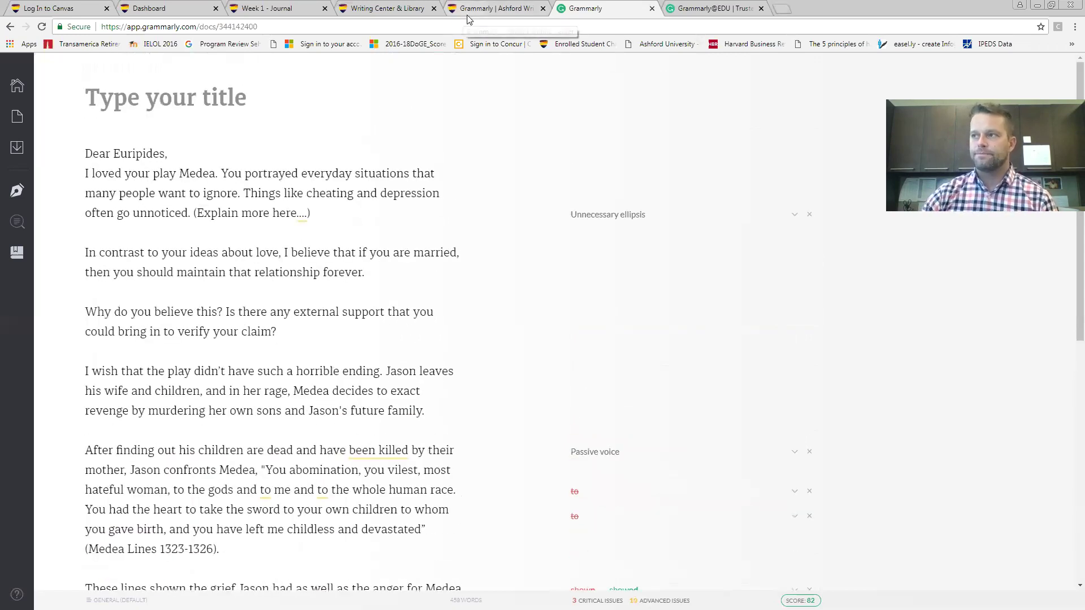
Look at the services on the course's Writing Center & Library page, and return to Grammarly to review the whole letter
left_click(386, 8)
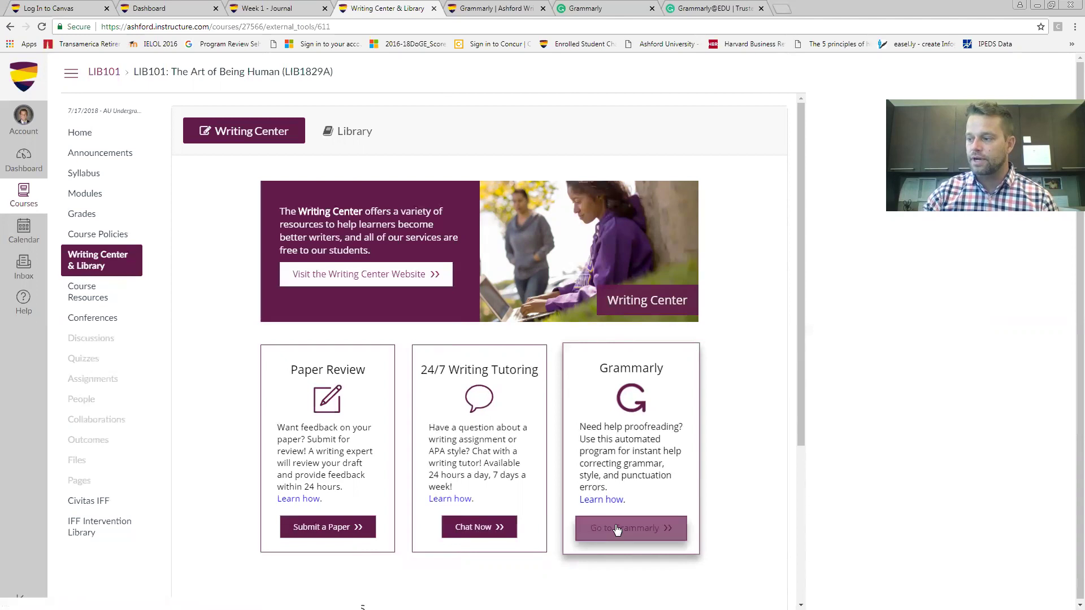
left_click(572, 7)
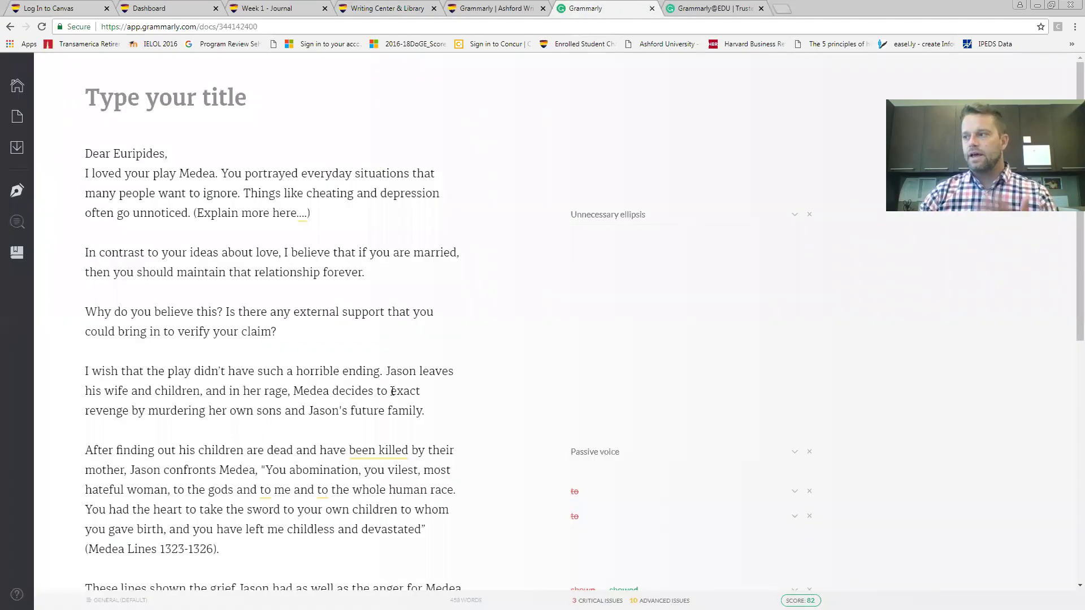
scroll(392, 391, "down", 8)
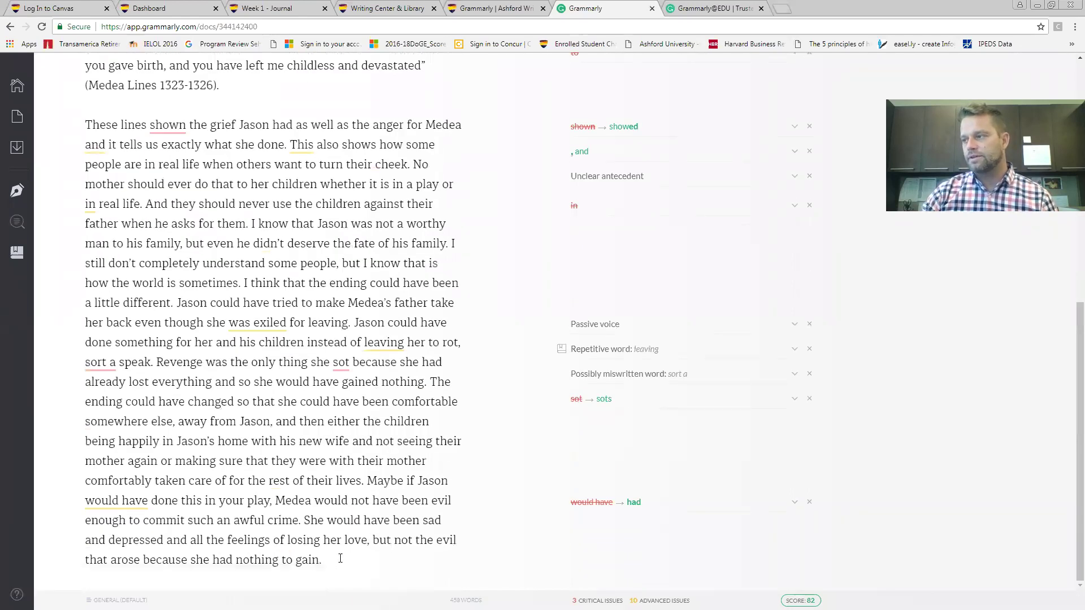
key("ctrl+a")
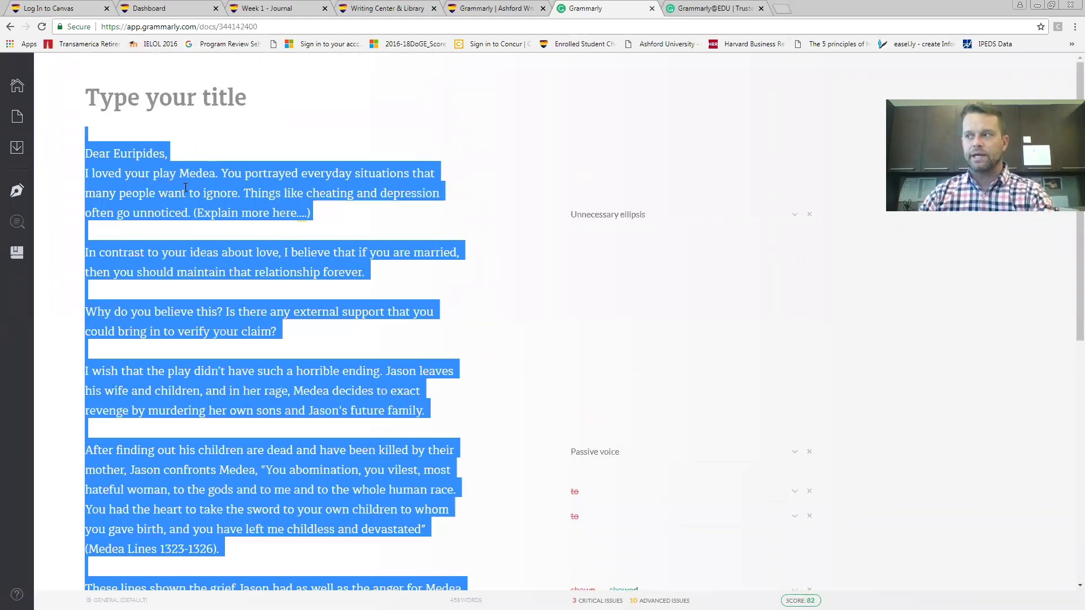
left_click(497, 161)
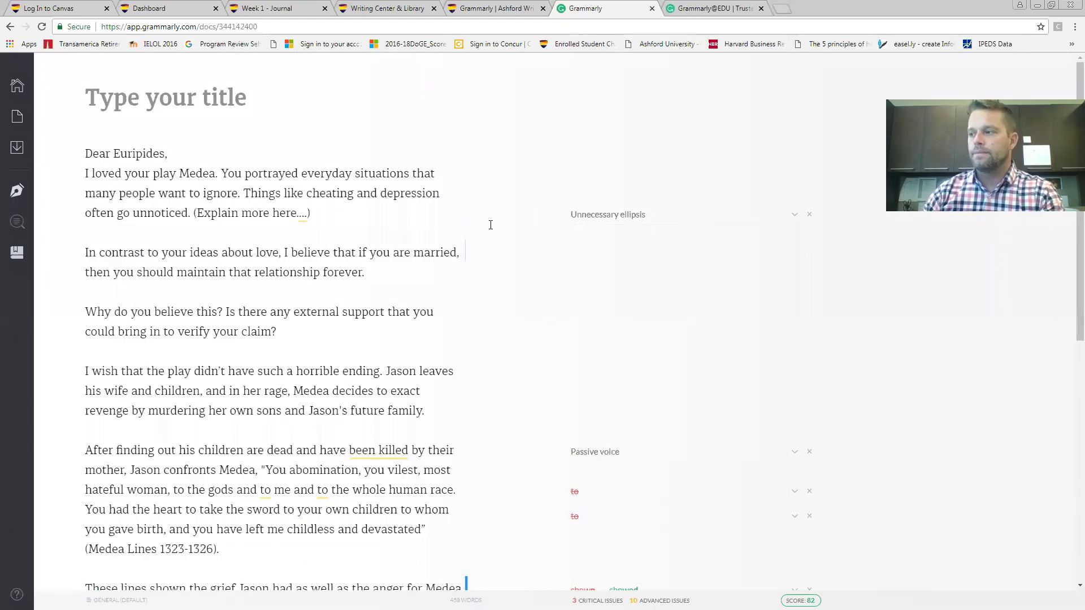
scroll(506, 281, "down", 6)
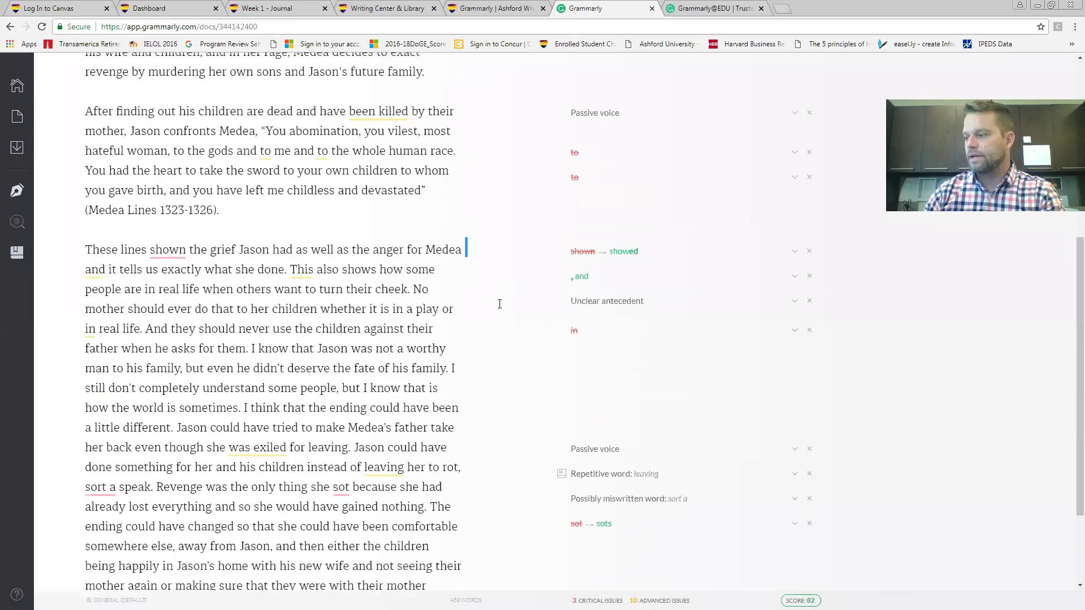
scroll(499, 304, "up", 6)
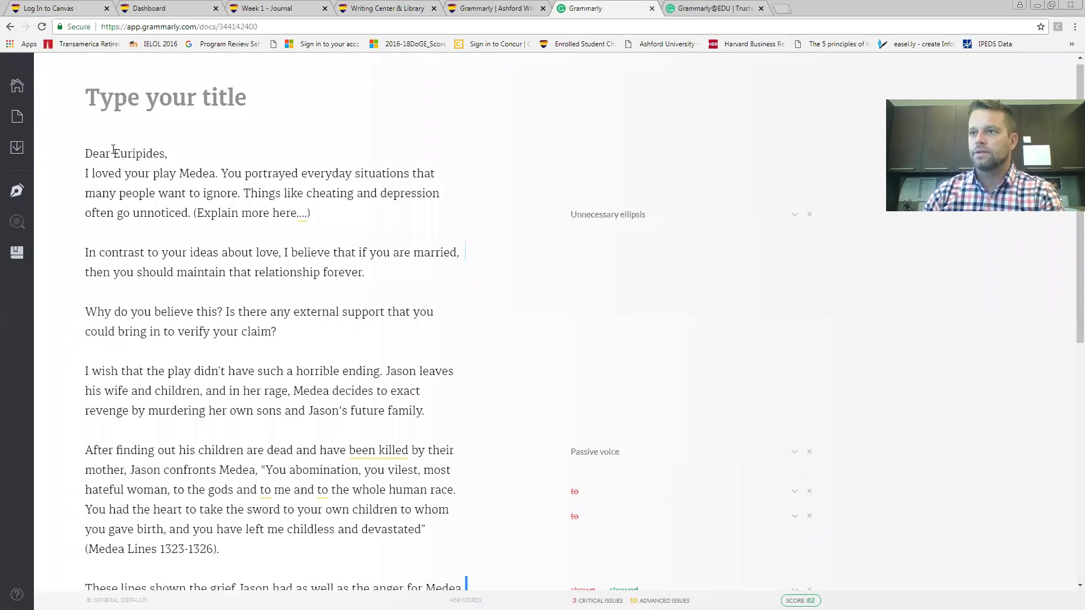
Go to the My Grammarly document list and reopen the saved "Dear Euripides, I loved" document to look through it
left_click(17, 87)
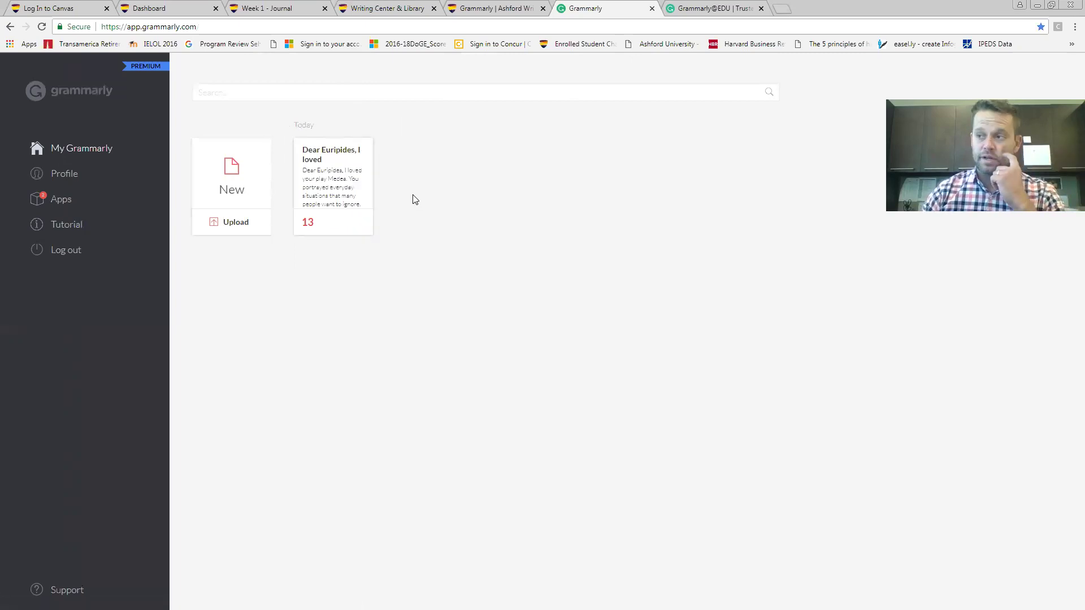
mouse_move(366, 221)
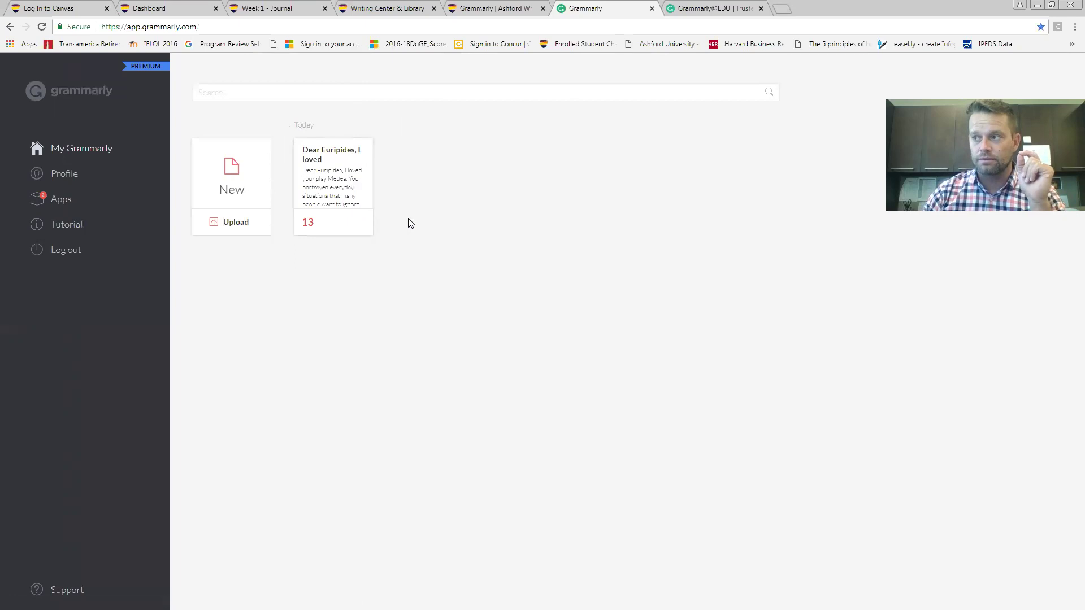
left_click(334, 177)
scroll(404, 293, "down", 5)
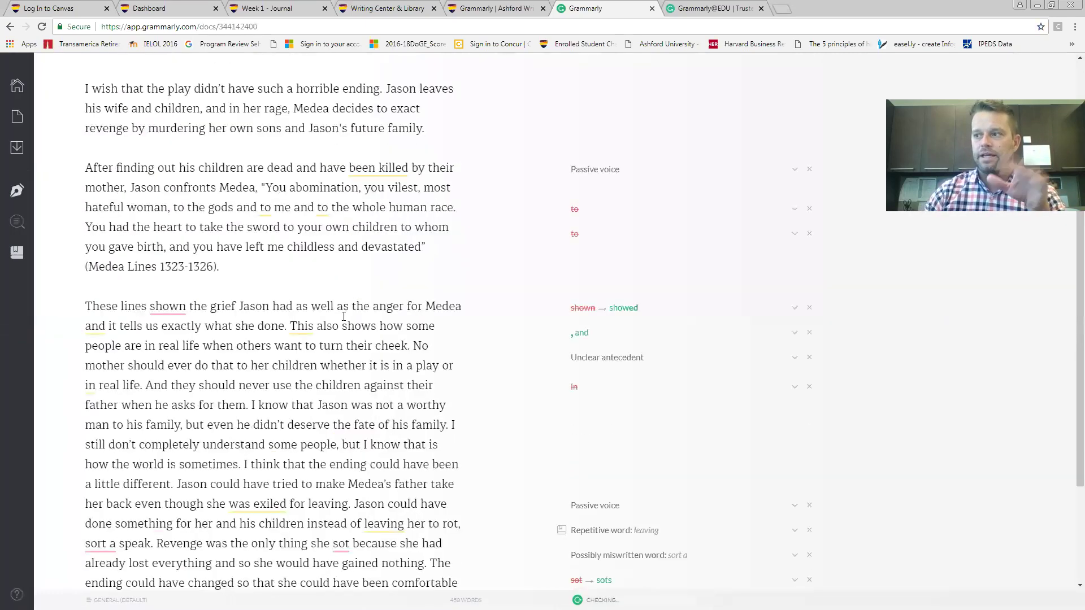
scroll(331, 329, "up", 4)
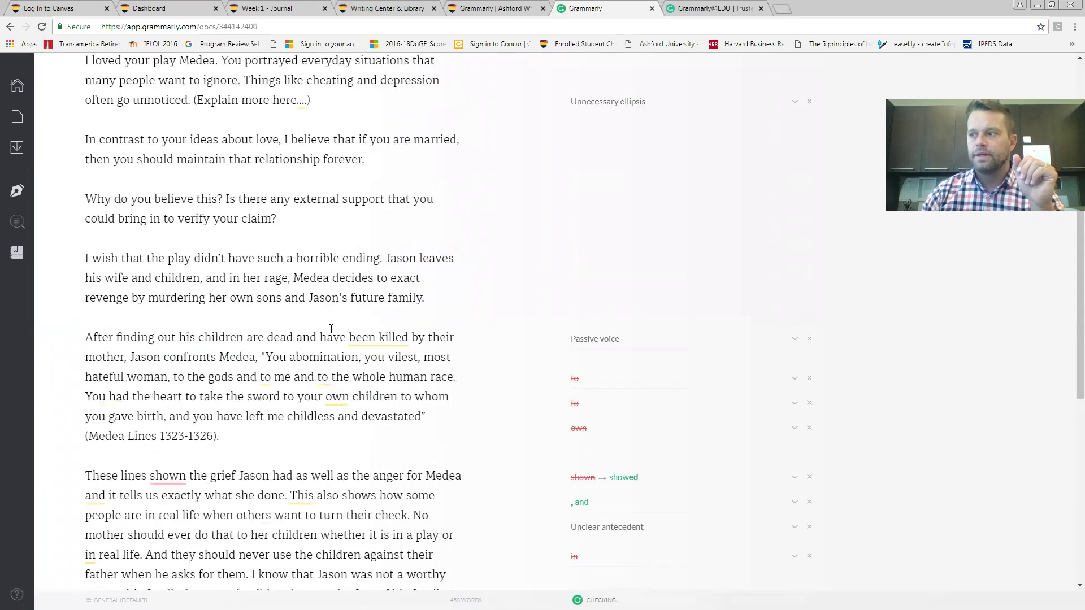